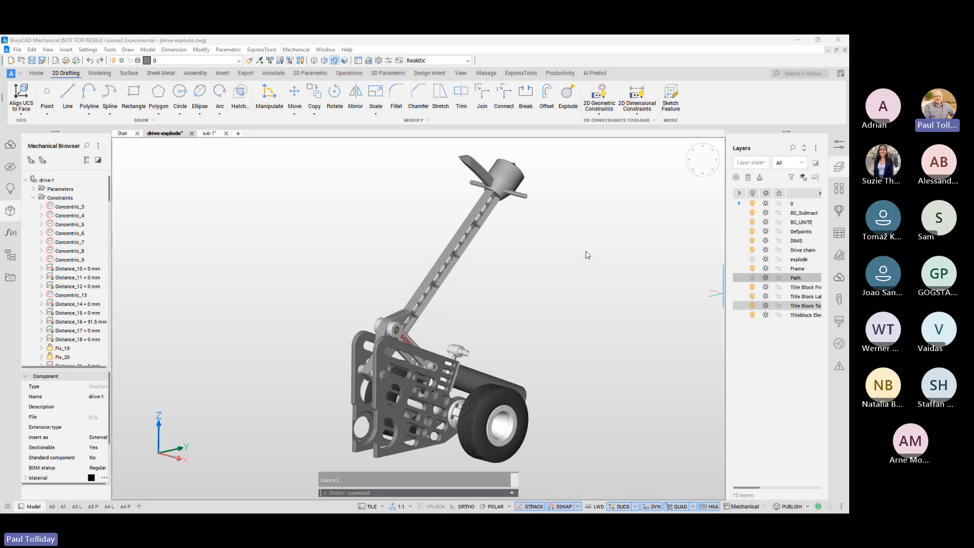
shift+middle_drag(571, 262, 574, 279)
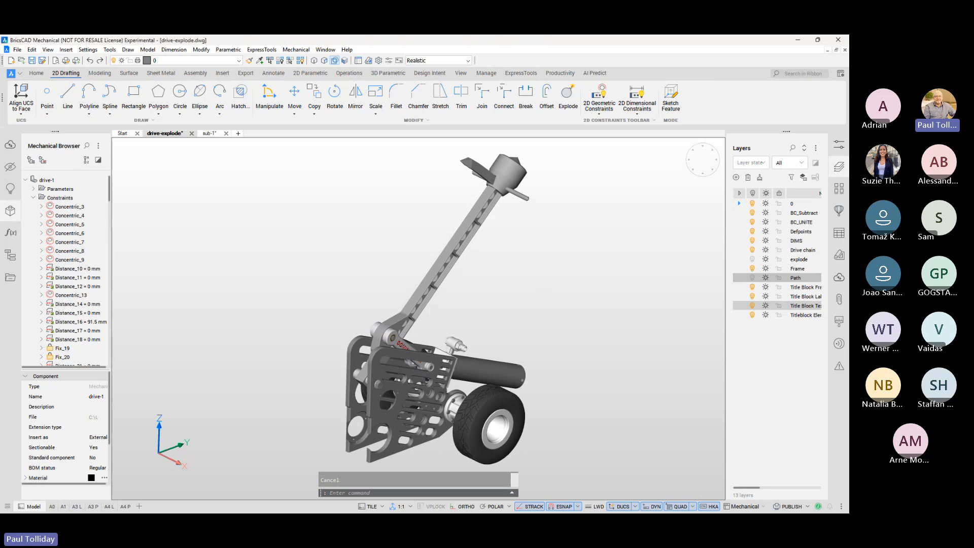
shift+middle_drag(437, 324, 439, 299)
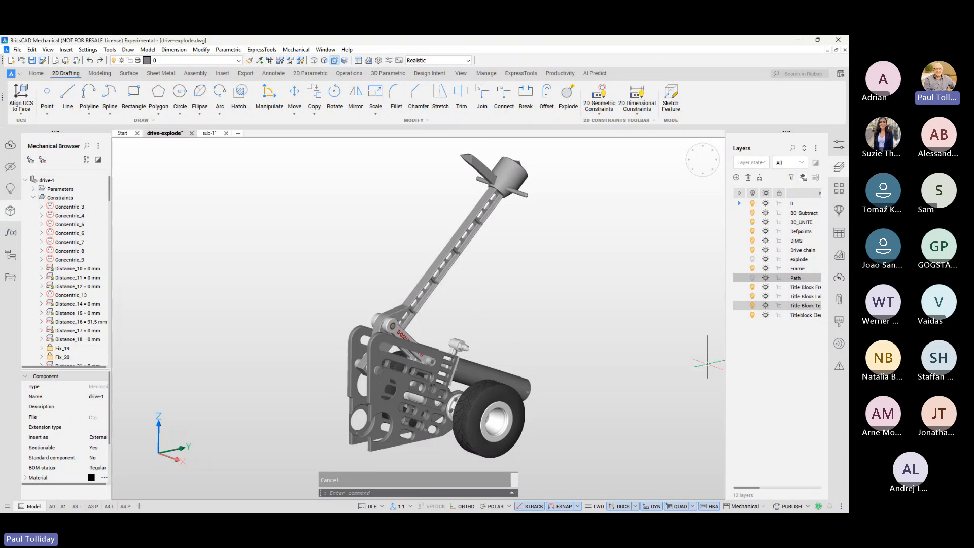
key(alt+Tab)
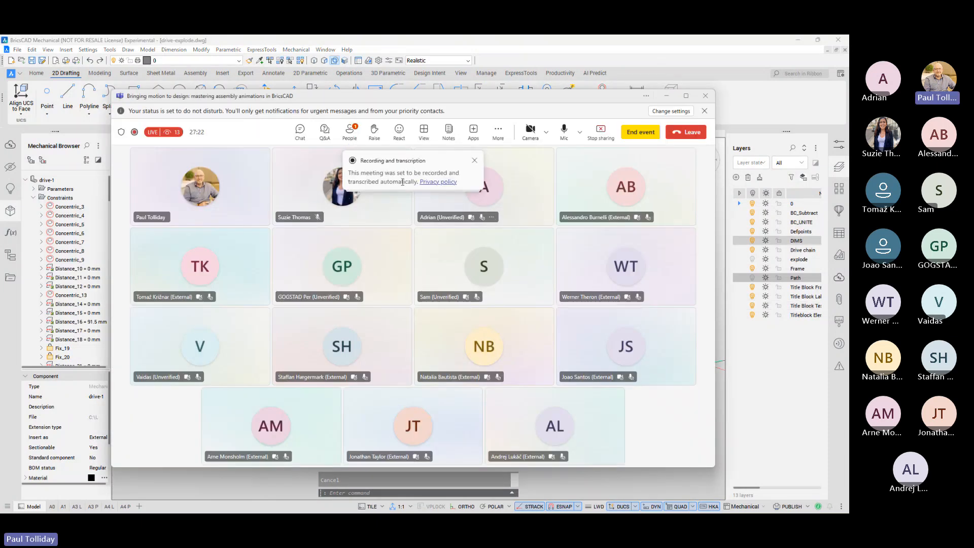
key(alt+Tab)
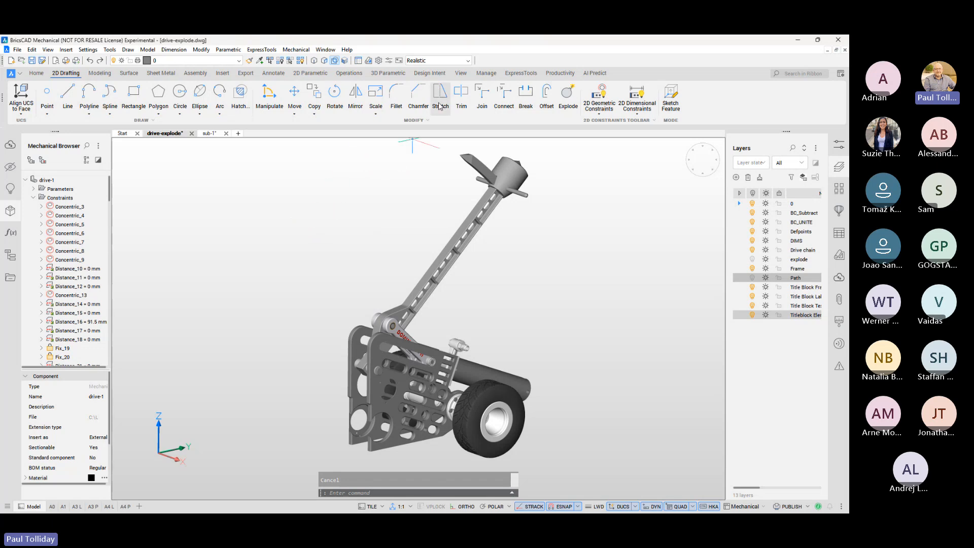
Step: Bring up the viewing, rendering and animation commands
click(461, 74)
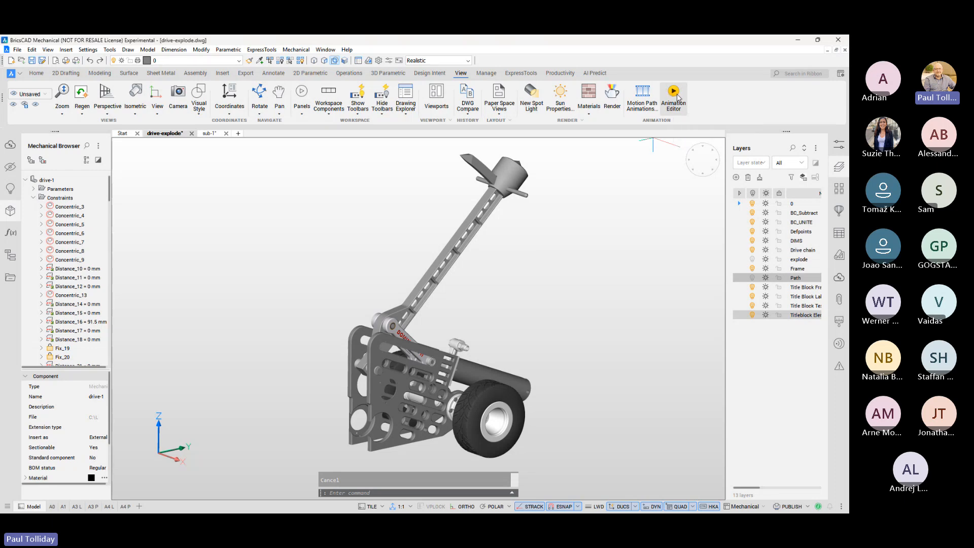
click(392, 493)
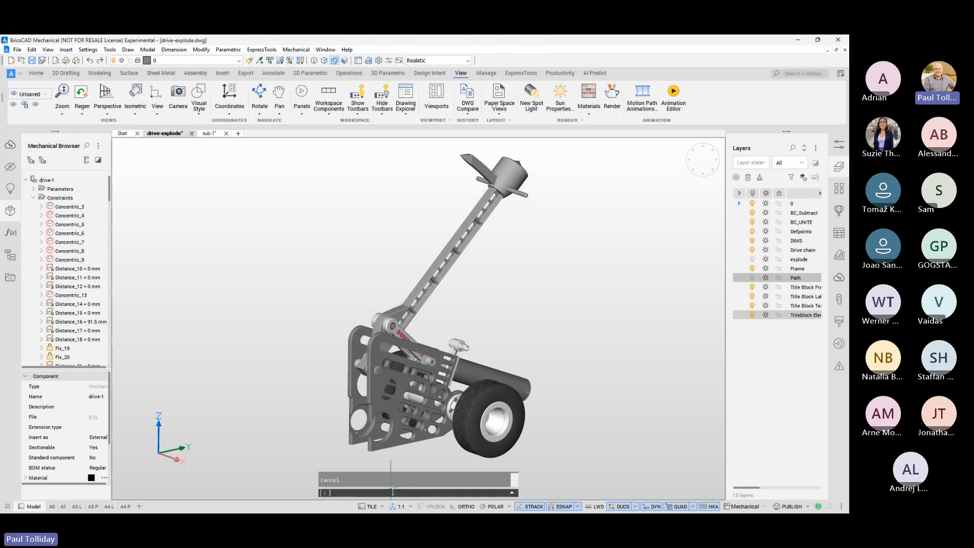
text(anim)
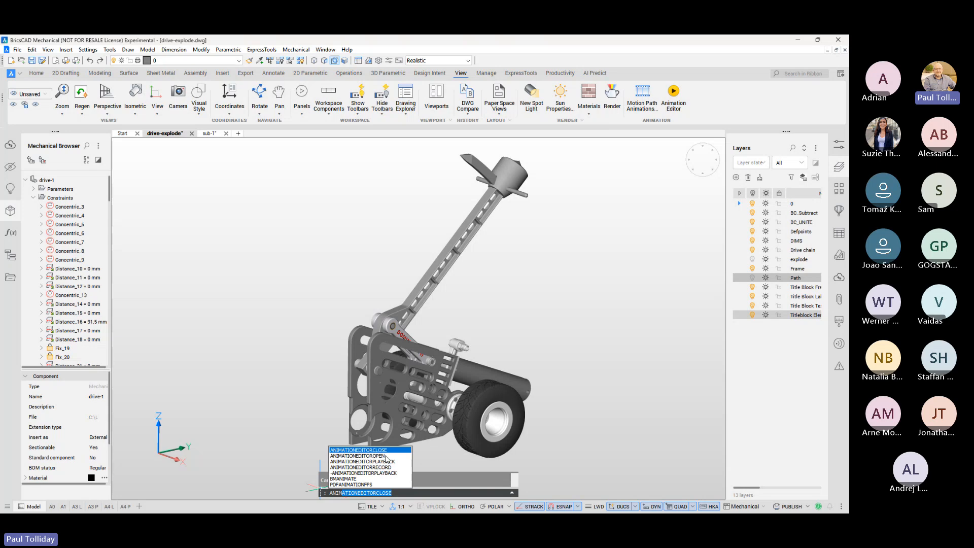
click(659, 190)
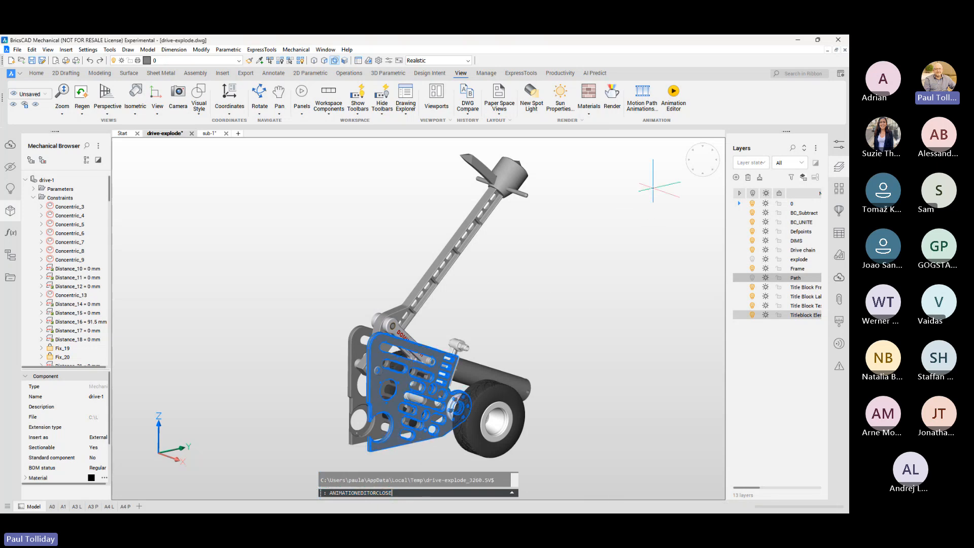
key(Escape)
key(Escape)
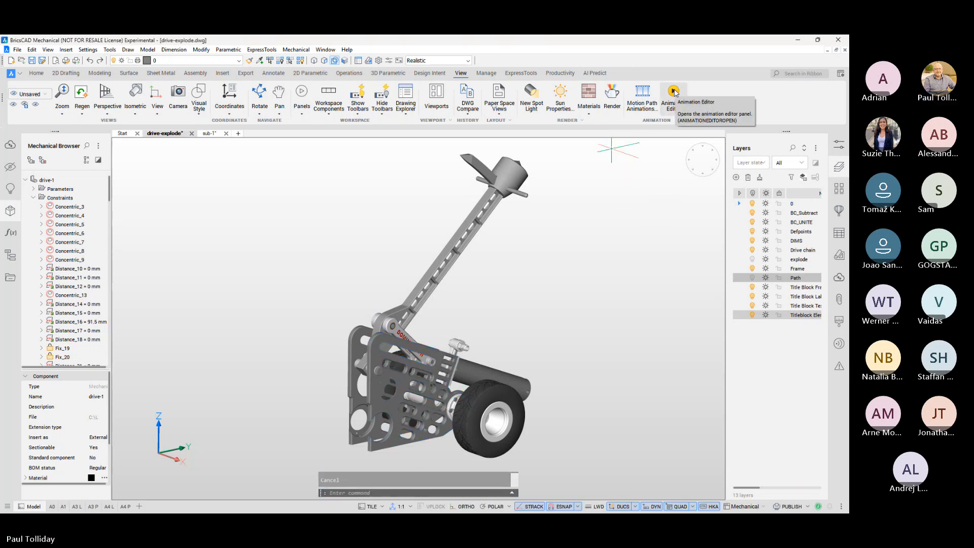
Step: Open the animation editor for the drive assembly and check the scene duration setting
click(674, 91)
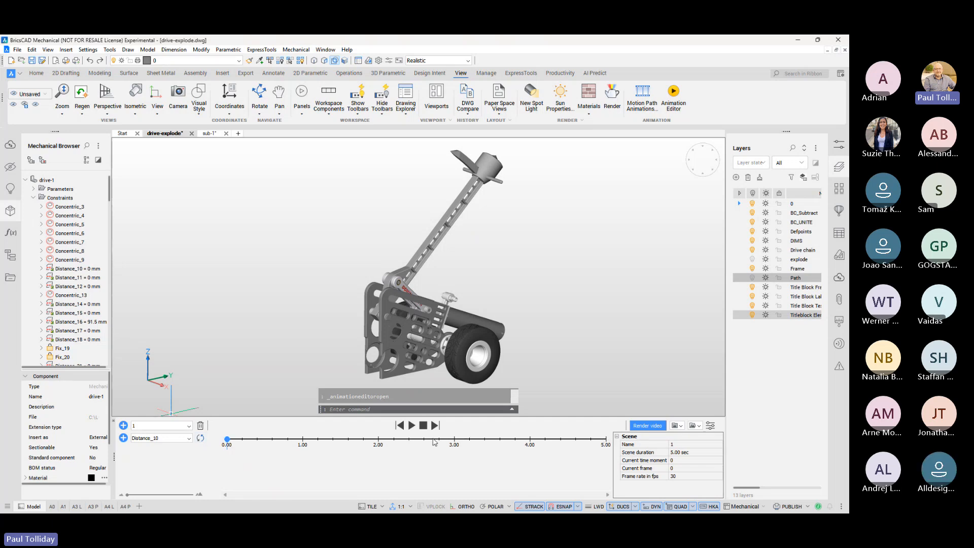
click(691, 452)
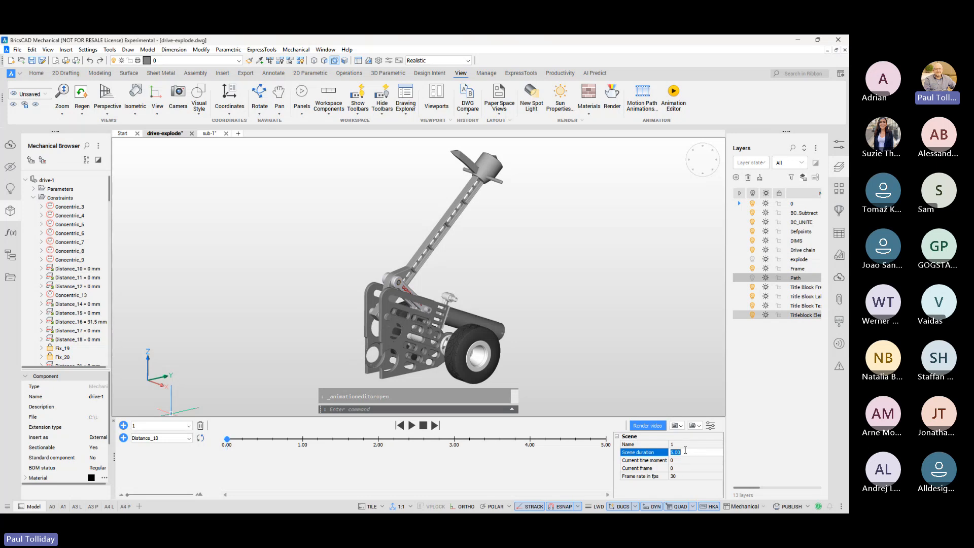
click(565, 472)
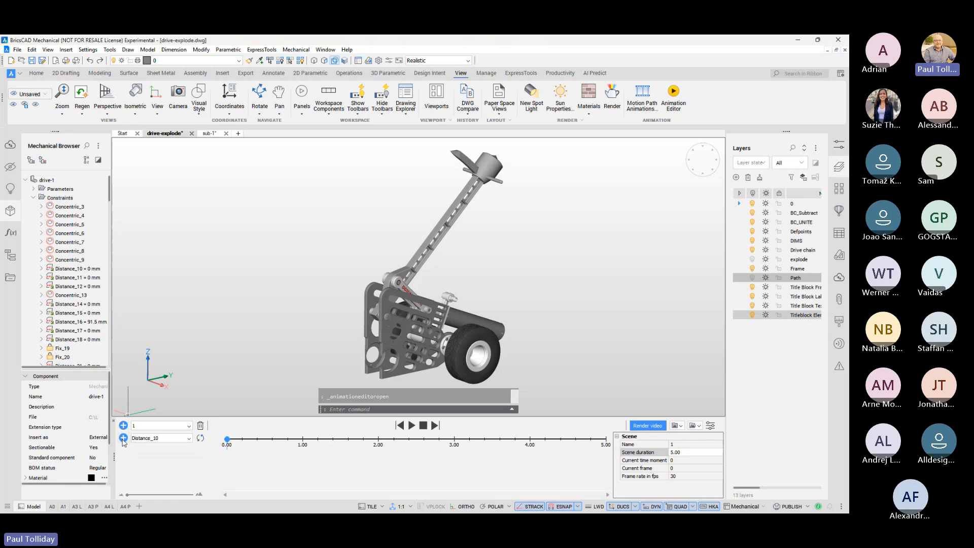
click(188, 439)
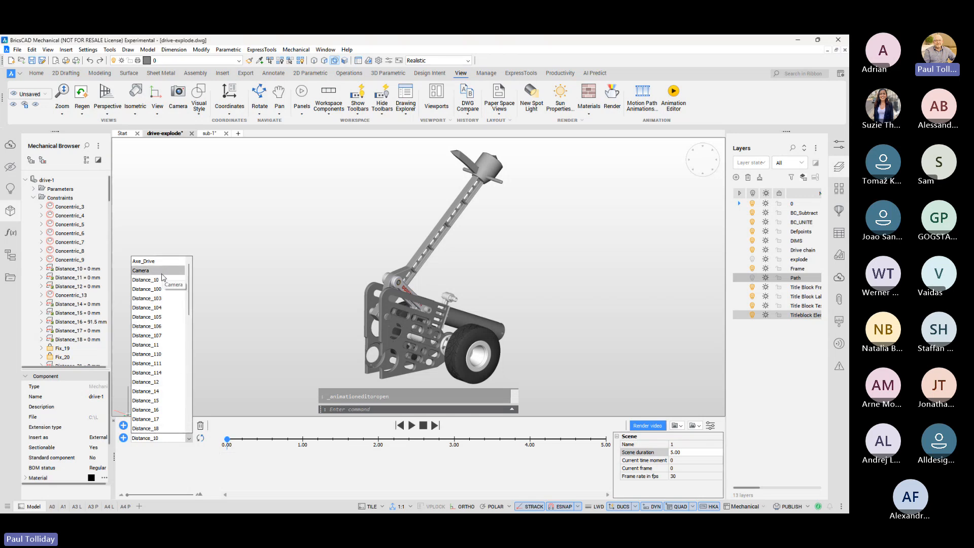
mouse_move(188, 308)
mouse_down()
mouse_move(191, 418)
mouse_move(192, 306)
mouse_up()
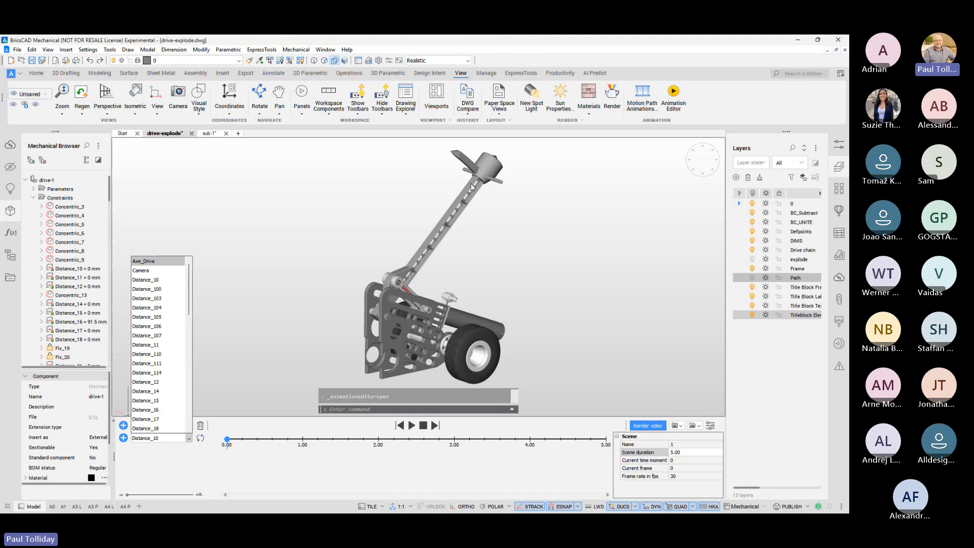
click(247, 373)
click(255, 324)
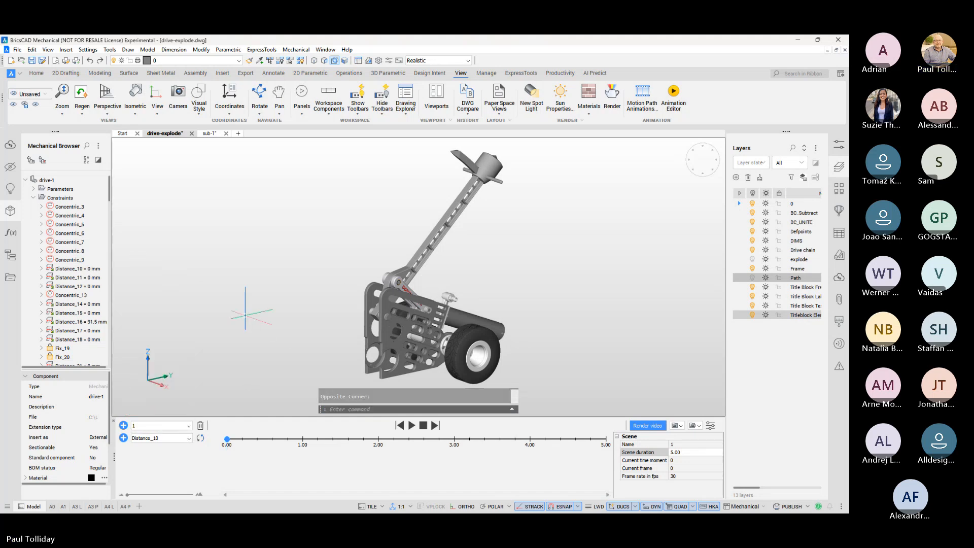
click(188, 438)
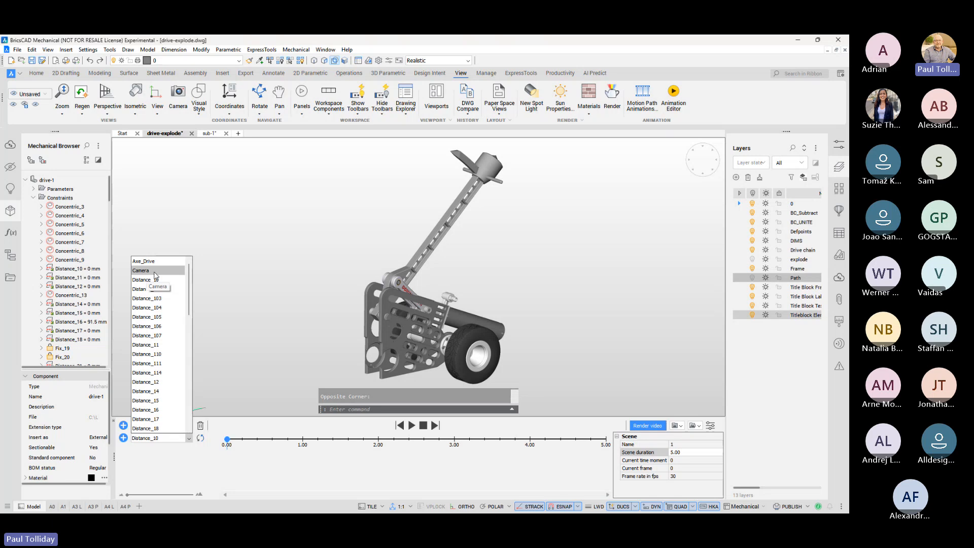
click(154, 271)
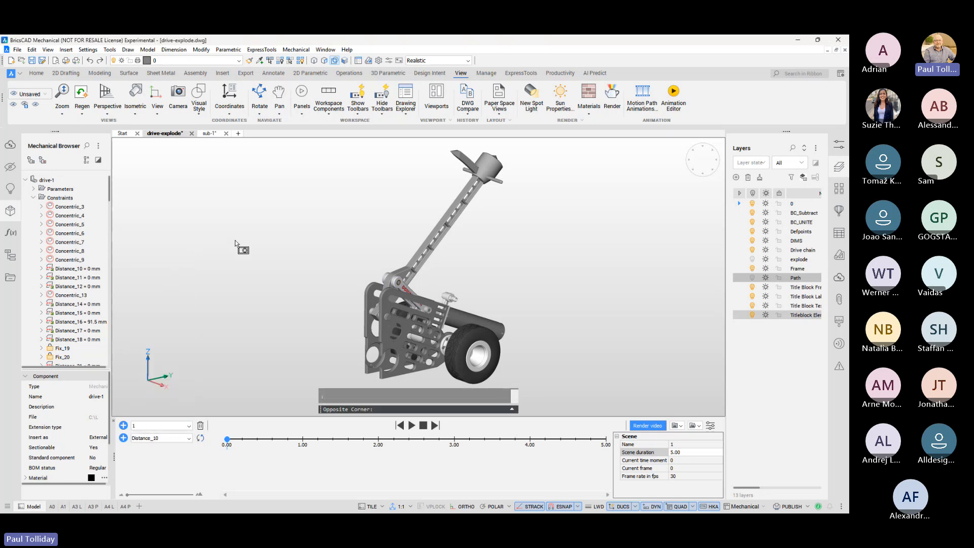
click(200, 265)
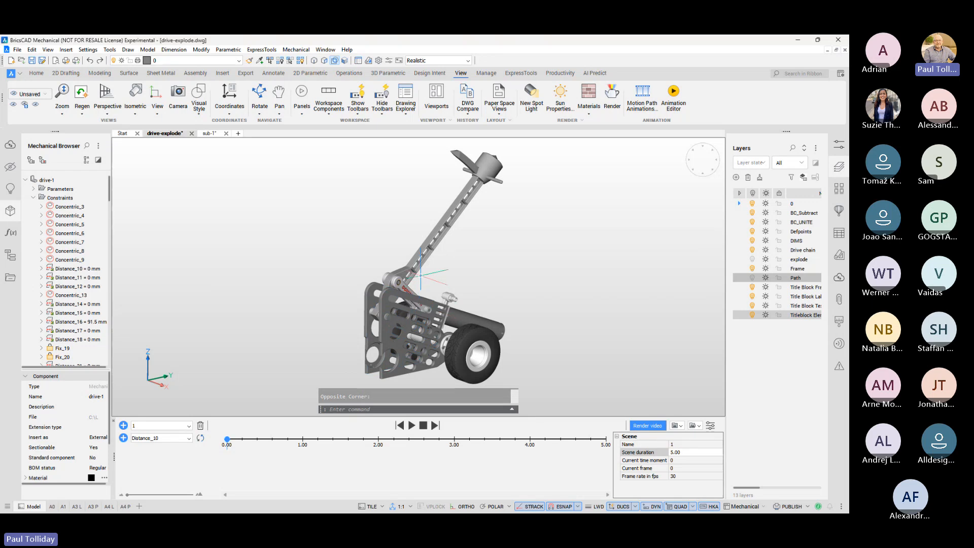
click(123, 439)
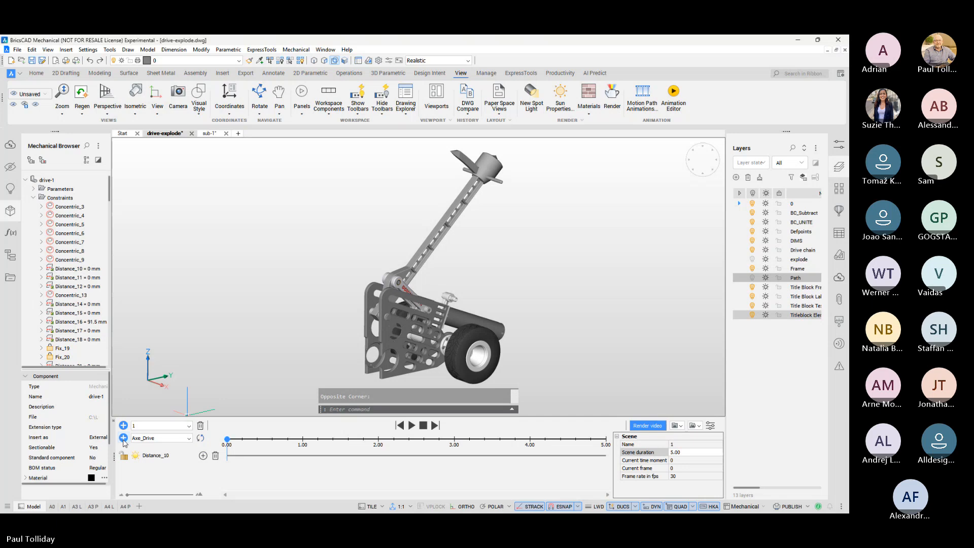
click(215, 456)
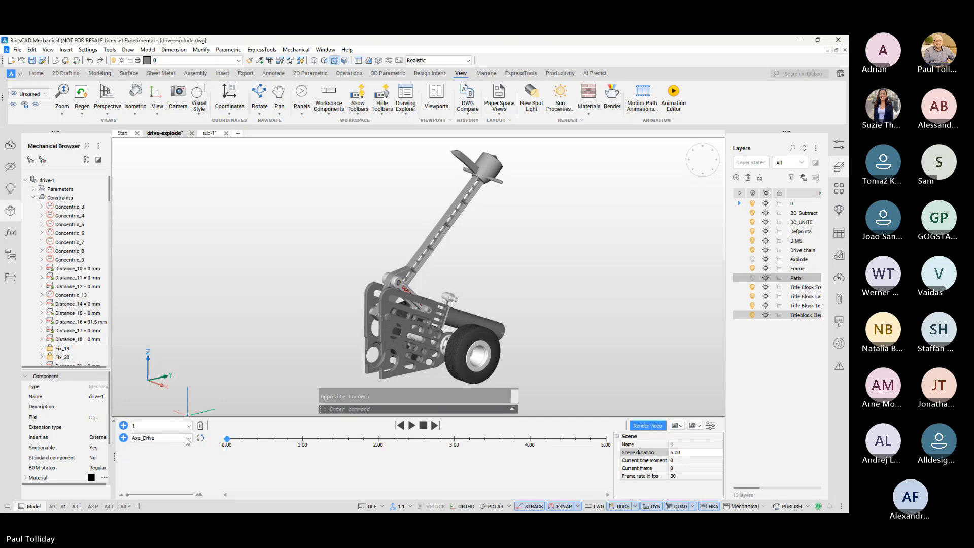
Step: Choose Camera as the item to animate, play the empty scene briefly, and add the Camera track to scene 1
click(188, 441)
click(153, 272)
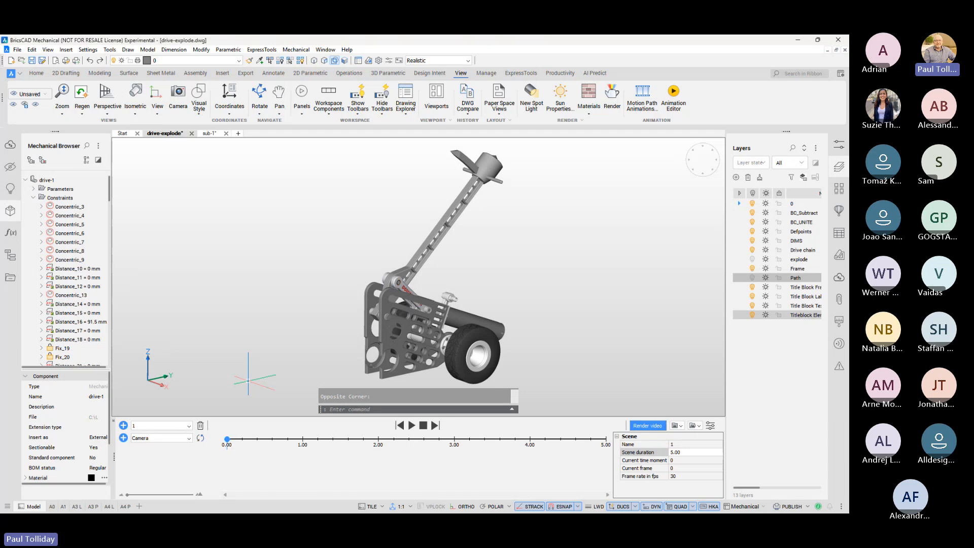
click(411, 426)
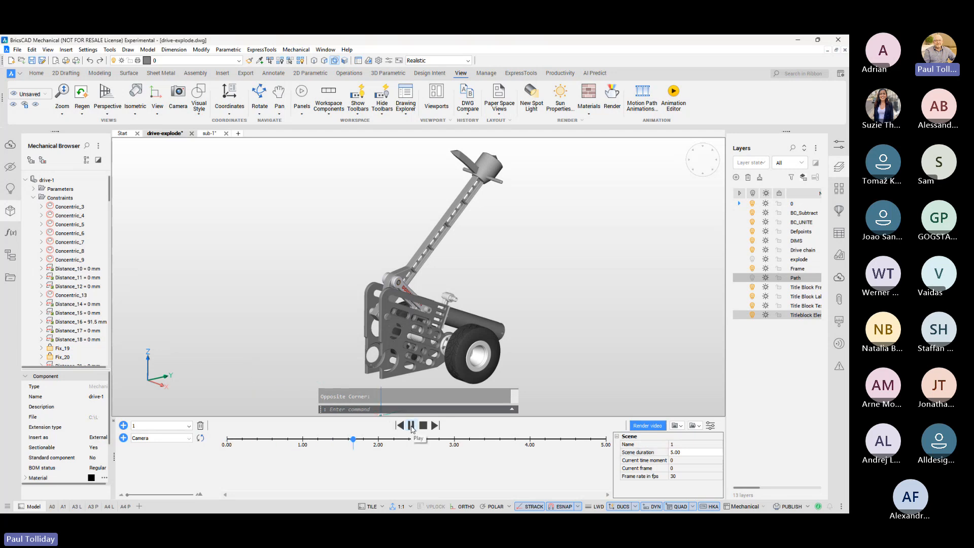
click(423, 426)
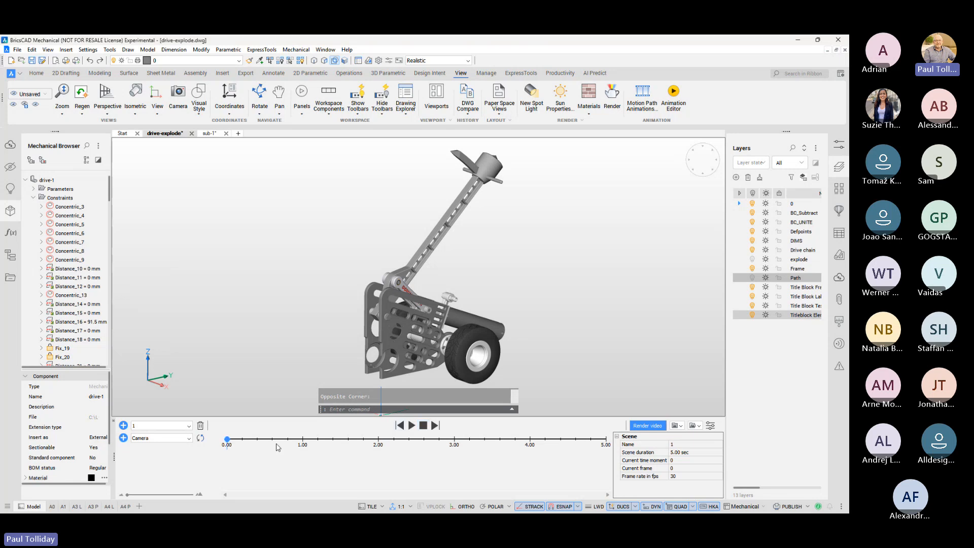
click(124, 438)
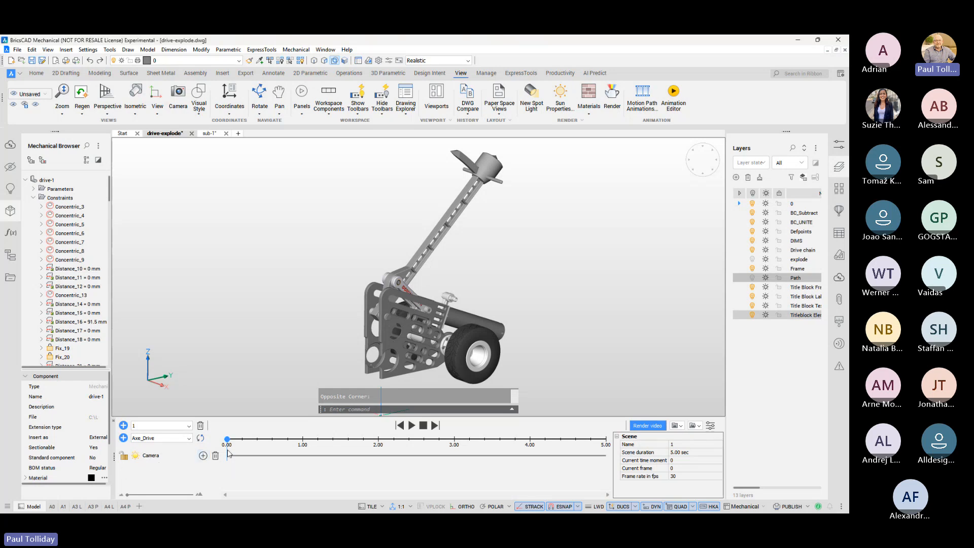
Step: Add a keyframe for the current view at 0.00 s on the Camera track
click(411, 427)
click(203, 457)
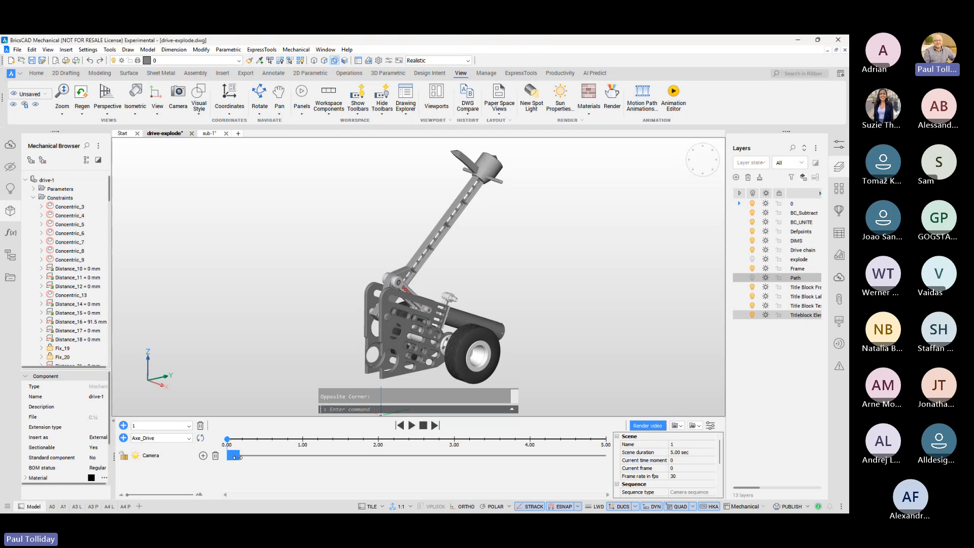
mouse_move(237, 457)
mouse_down()
mouse_move(526, 472)
mouse_move(239, 474)
mouse_up()
Step: Add a second camera keyframe at about 2 s using the NW isometric view of the assembly
click(378, 442)
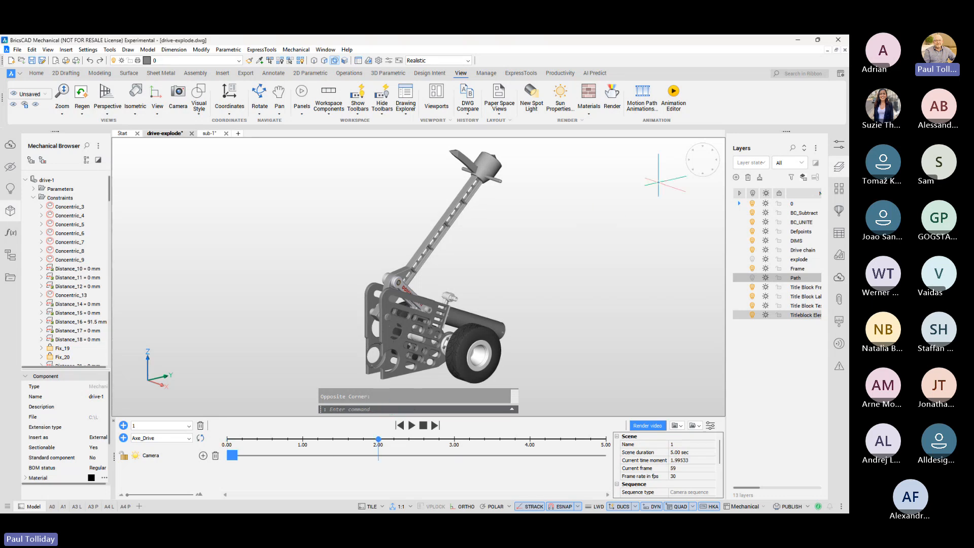
click(692, 150)
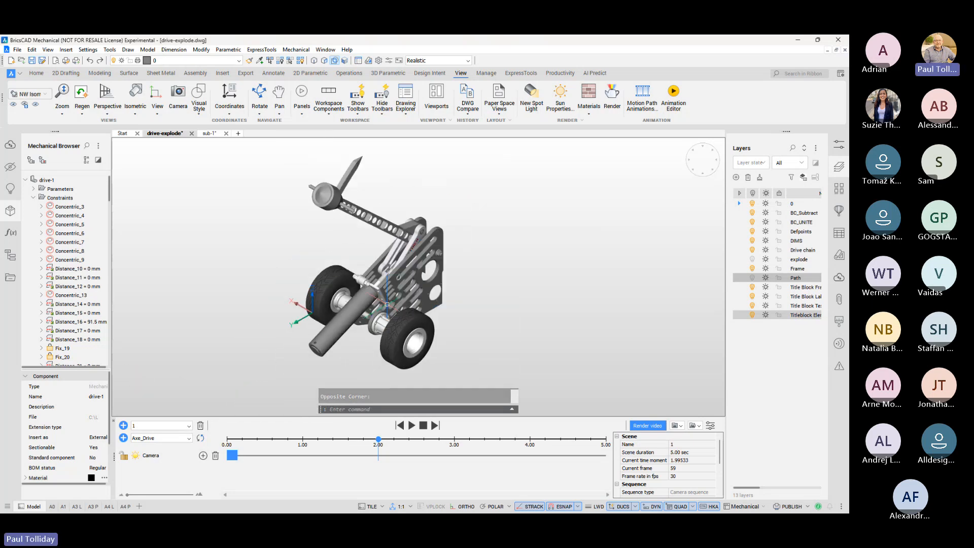
click(203, 455)
Step: Play the two-keyframe camera animation from the start of the timeline and stop it after the second keyframe
click(228, 440)
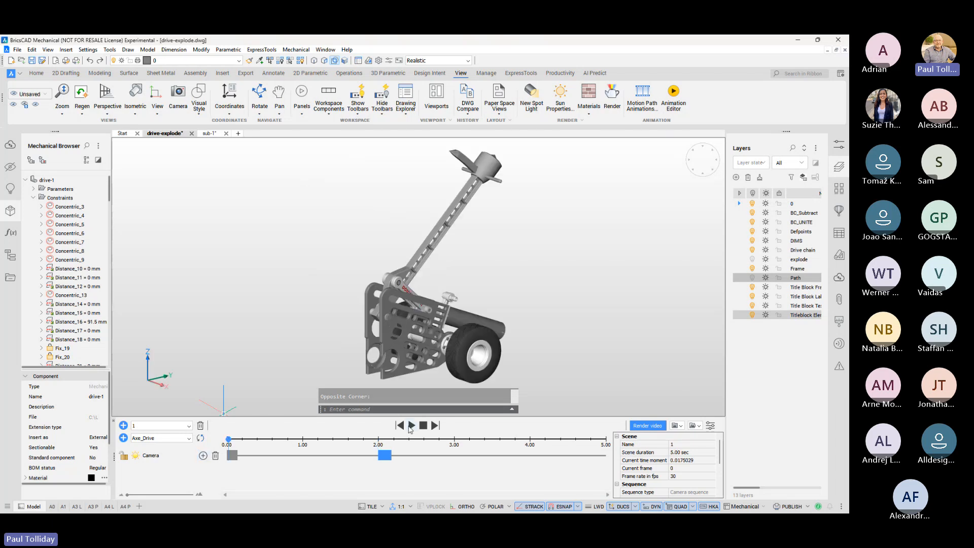
click(412, 425)
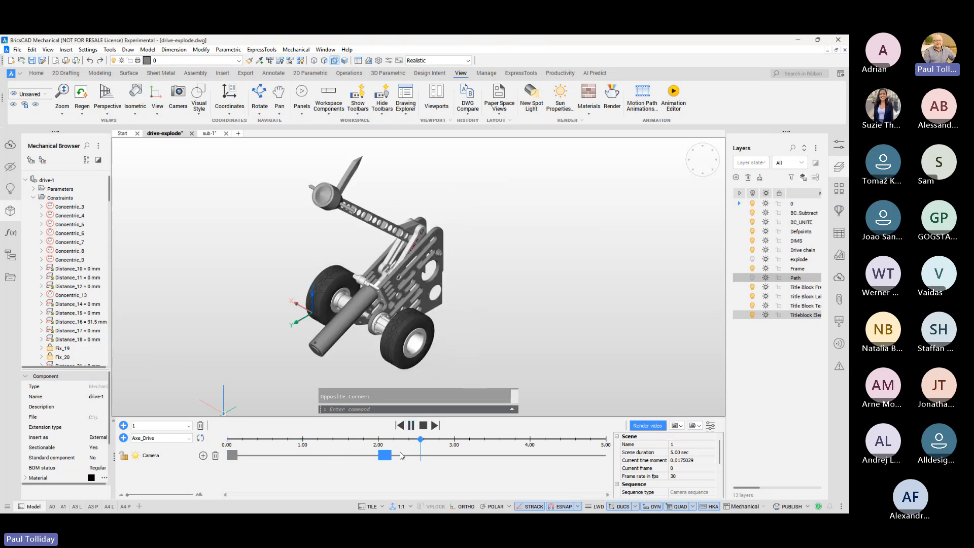
click(423, 427)
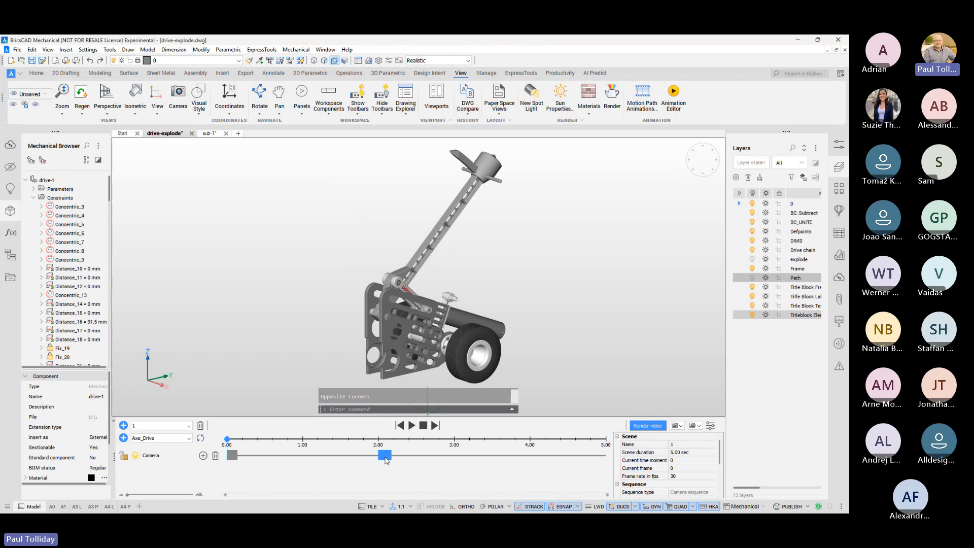
Step: Move the second camera keyframe earlier to about 0.5 s and preview the faster camera motion
drag(384, 458, 274, 462)
click(411, 426)
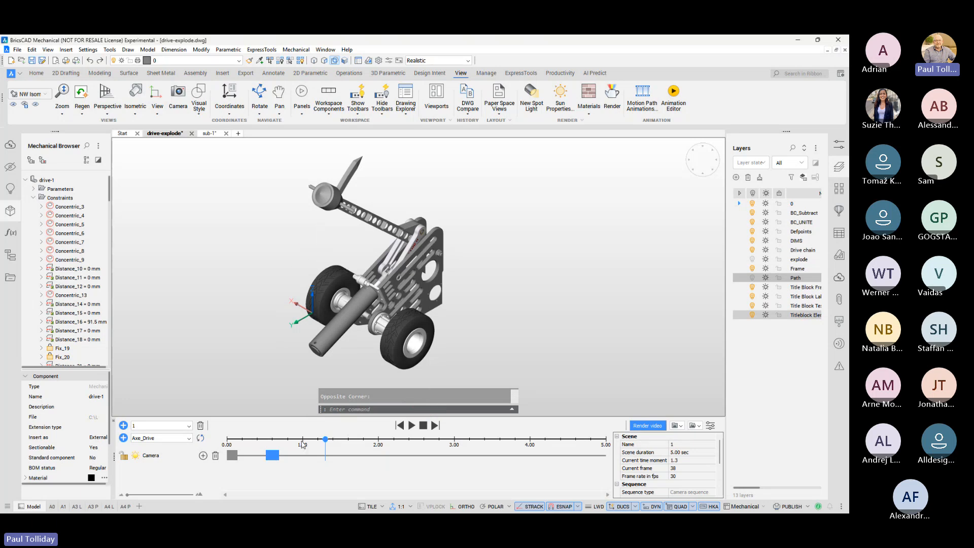
Step: Add a third camera keyframe at 1.3 s with a close side view of the perforated frame plates and wheel
mouse_move(686, 164)
shift+middle_drag(543, 331, 542, 300)
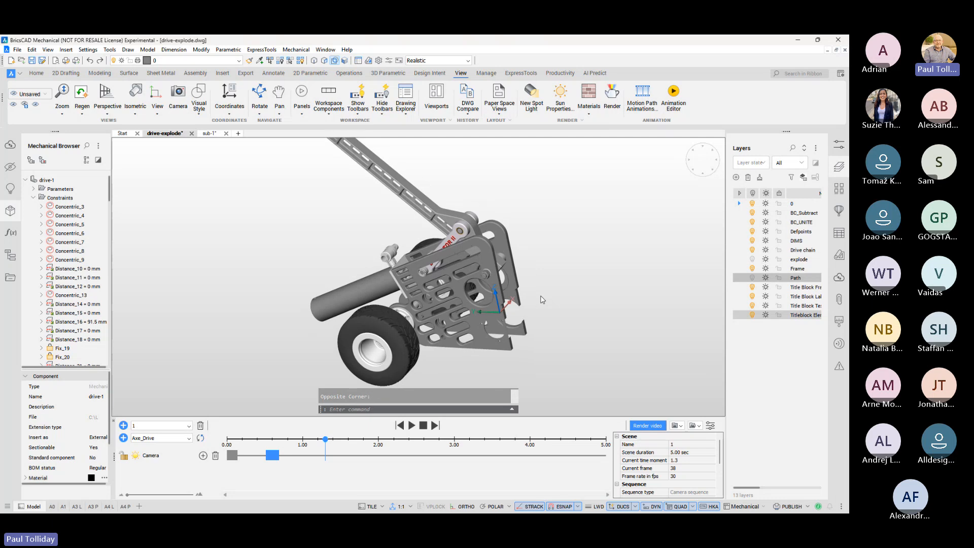
click(203, 456)
Step: Play the three-keyframe camera animation from about 0.4 s and stop the playback
click(256, 439)
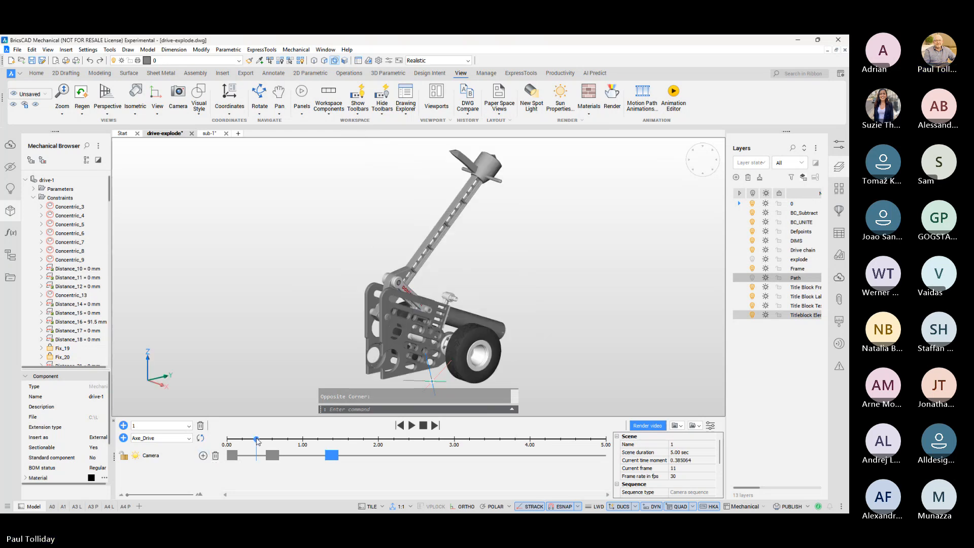
click(412, 426)
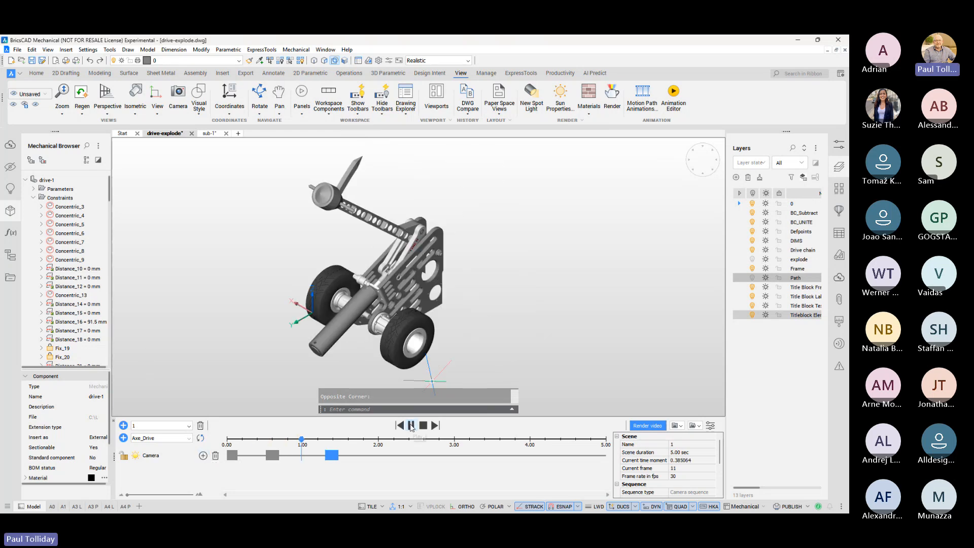
click(423, 426)
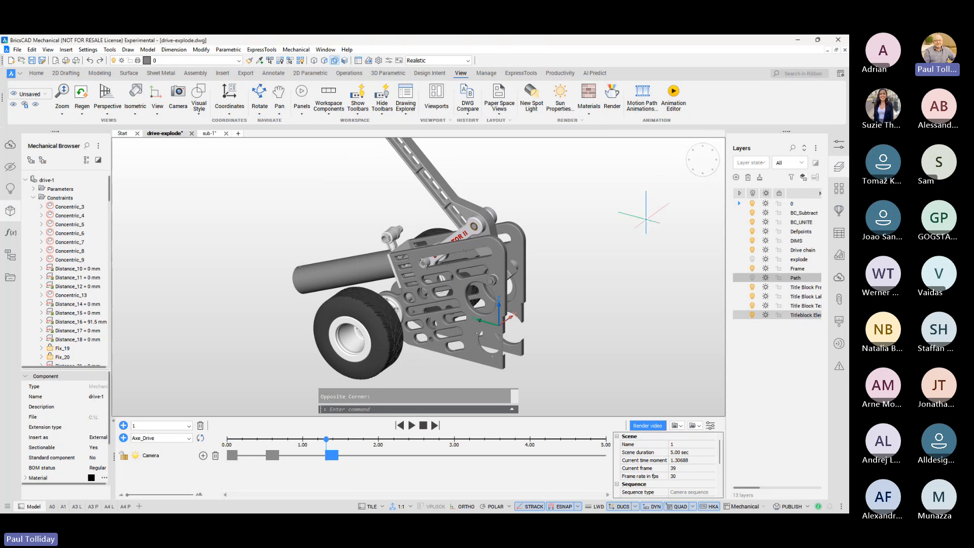
Step: Replace the third camera keyframe at about 1.3 s with a close front view of the frame plates and both wheels
shift+middle_drag(646, 220, 543, 217)
scroll(418, 277, up, 5)
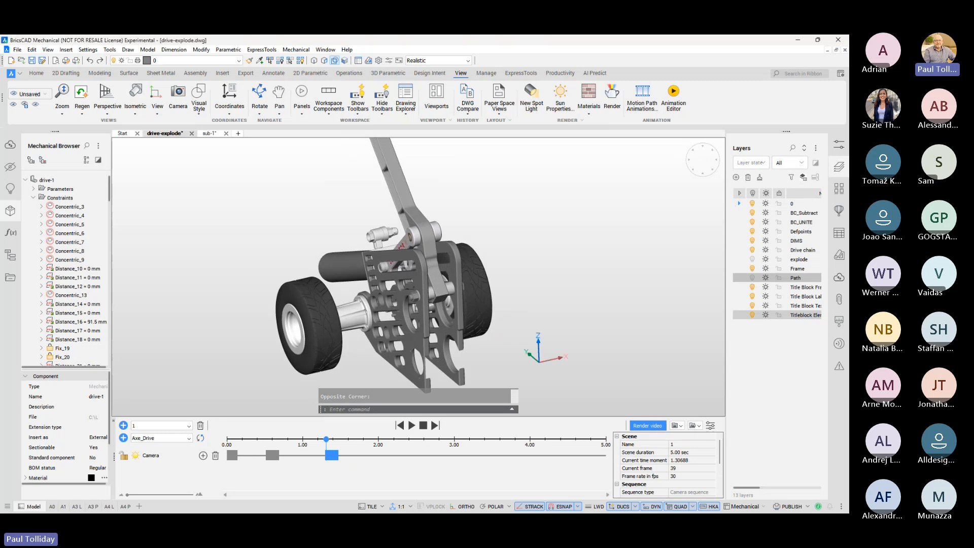
scroll(388, 322, up, 5)
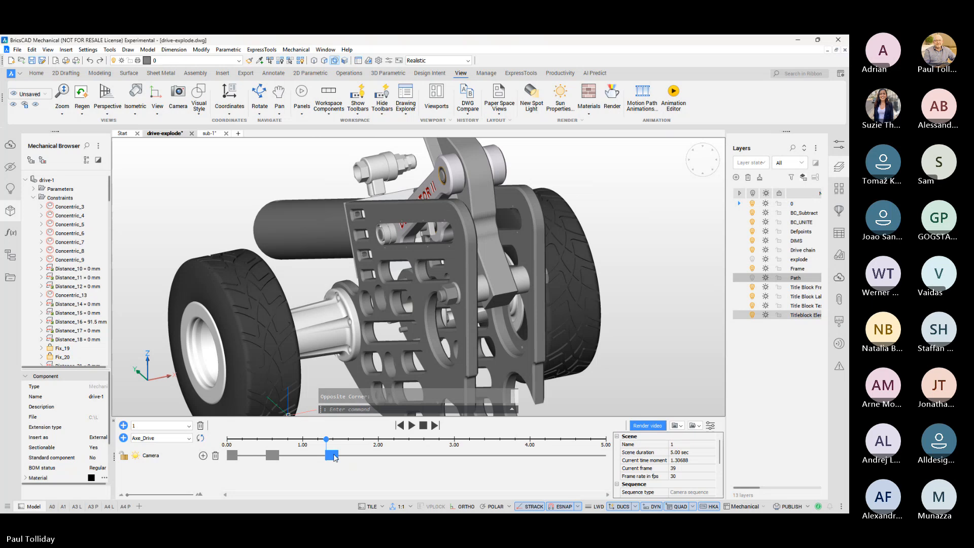
key(Delete)
click(203, 455)
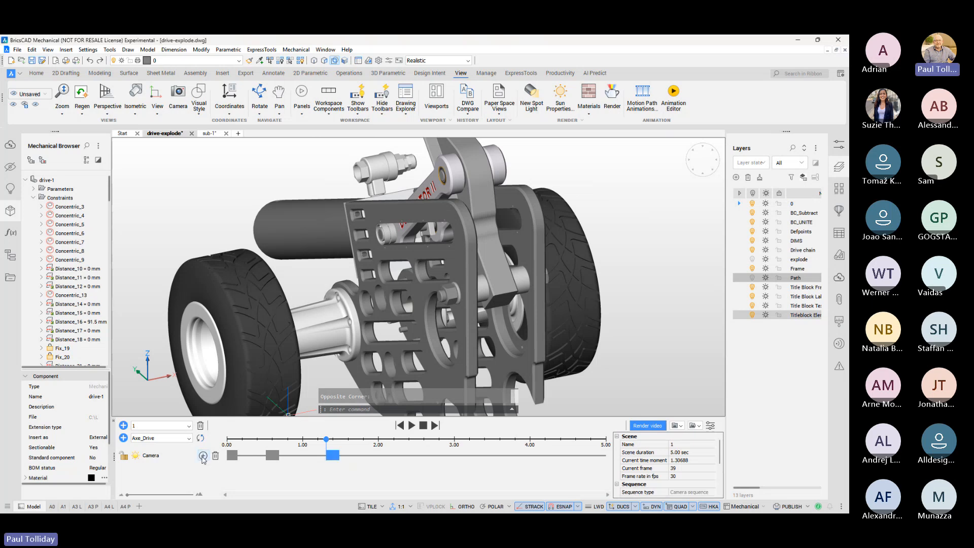
click(323, 439)
click(333, 441)
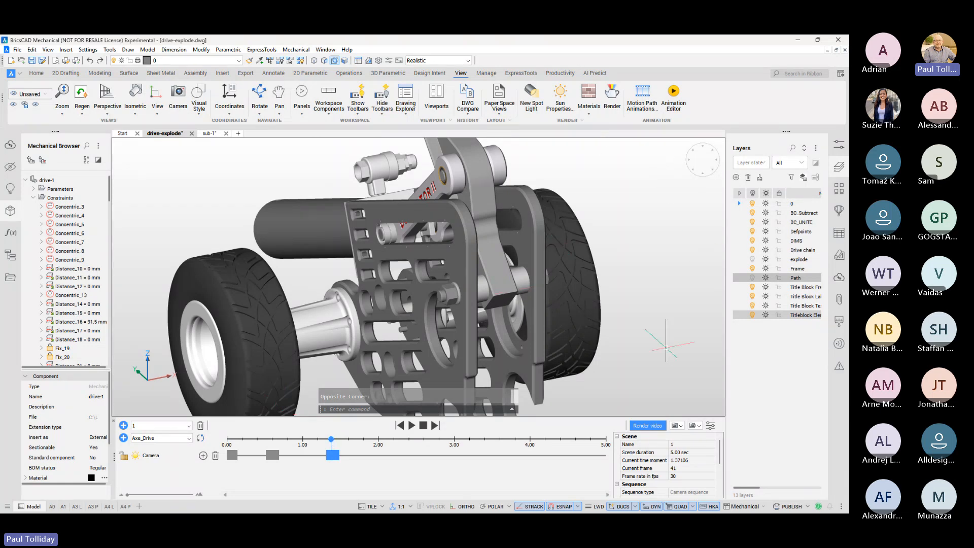
Step: Delete all three keyframes from the camera track and move the timeline's current time to about 1.2 s
mouse_move(561, 269)
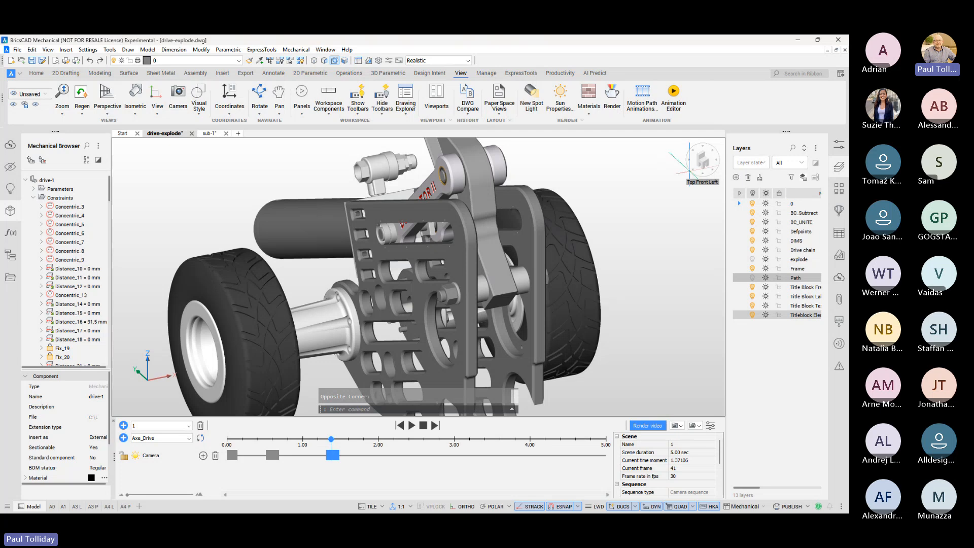
mouse_move(582, 317)
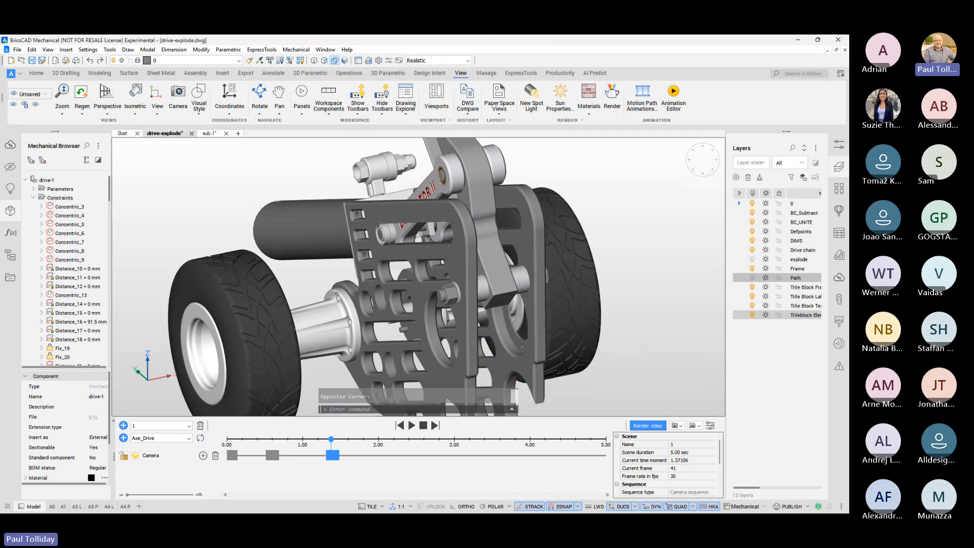
shift+middle_drag(406, 325, 409, 292)
scroll(409, 289, down, 3)
scroll(418, 458, down, 6)
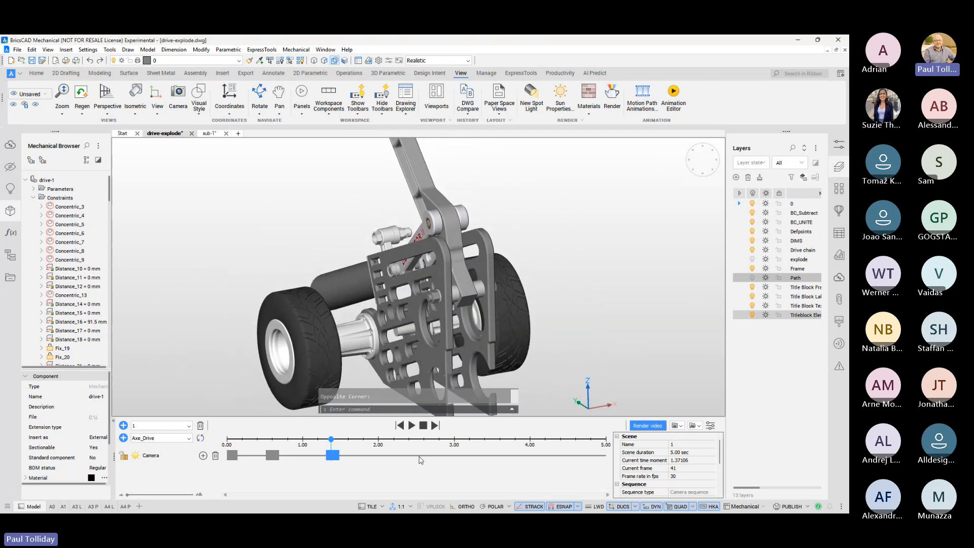
scroll(474, 382, down, 2)
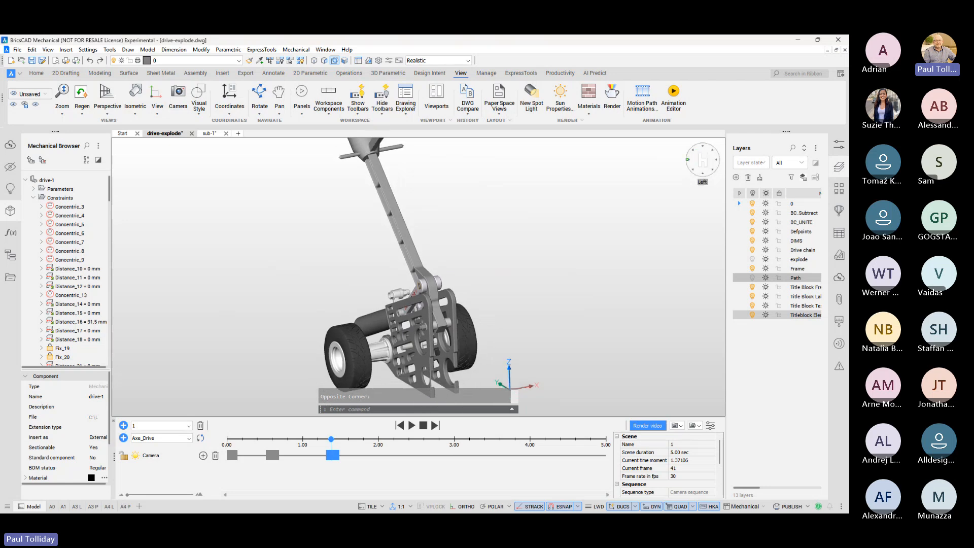
scroll(399, 317, down, 3)
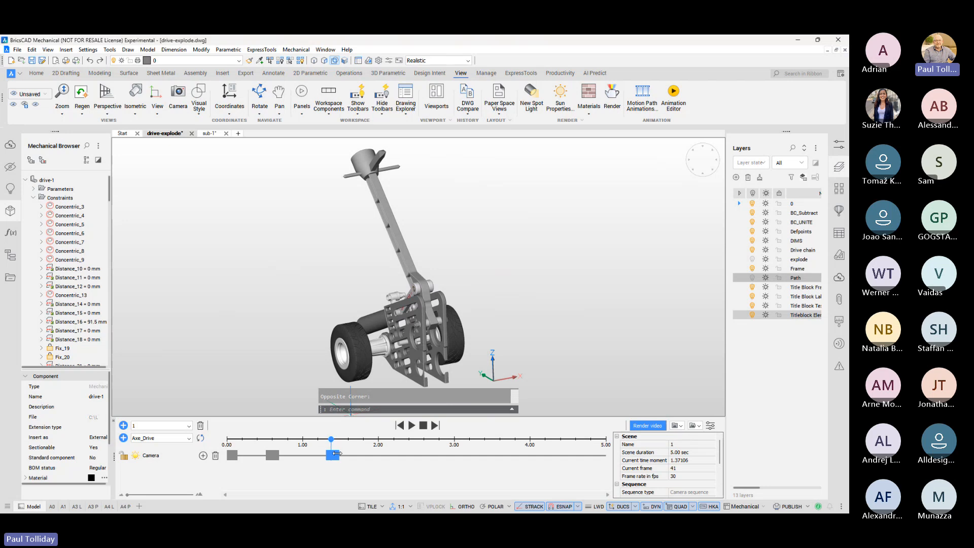
key(Delete)
click(274, 456)
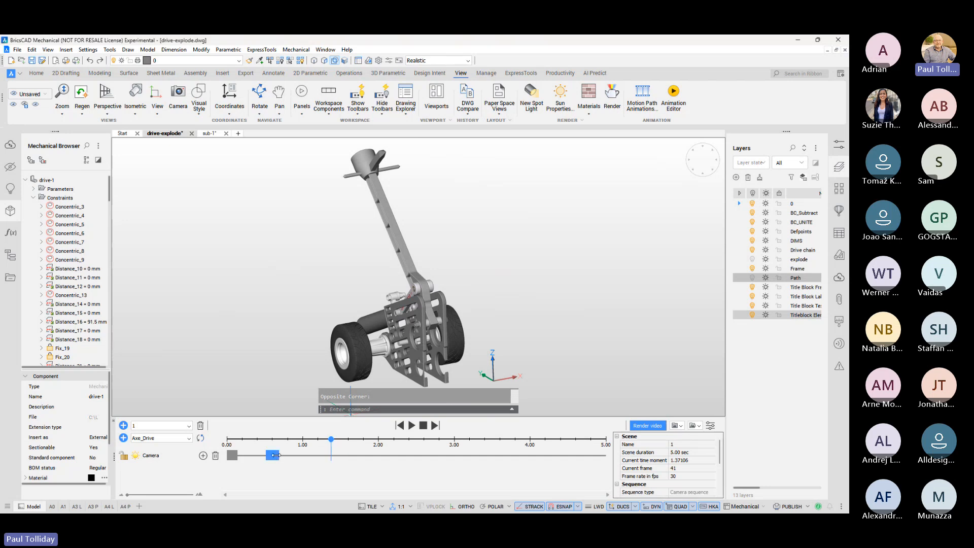
key(Delete)
click(233, 455)
key(Delete)
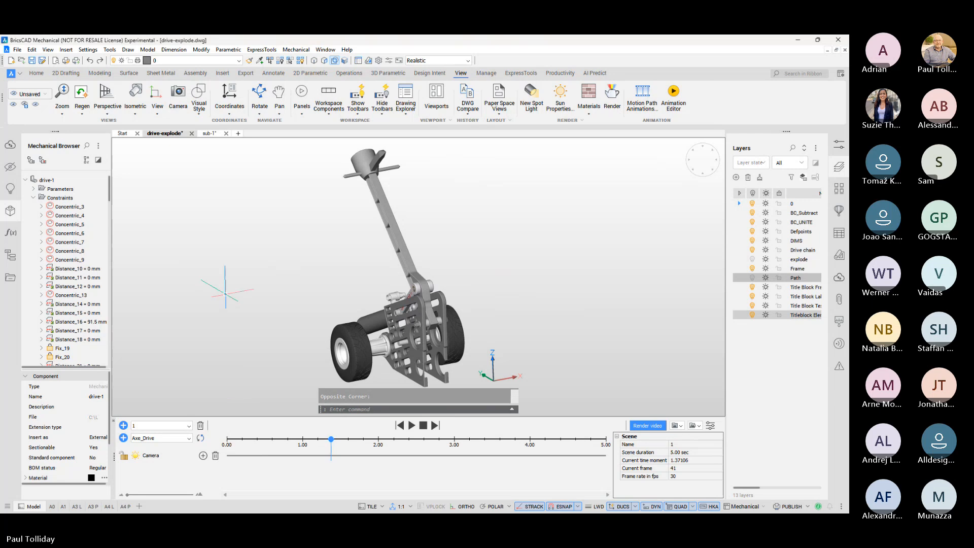
scroll(413, 363, down, 2)
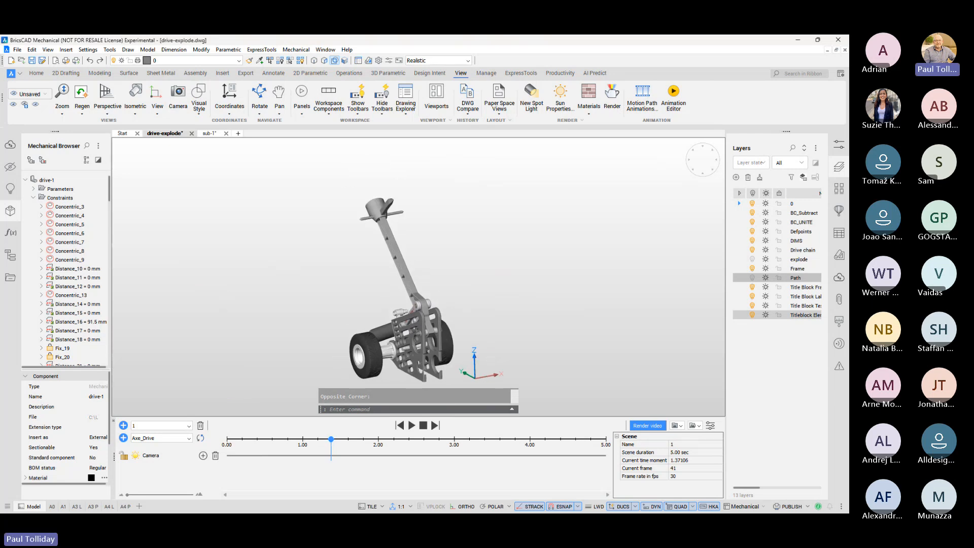
shift+middle_drag(414, 363, 411, 349)
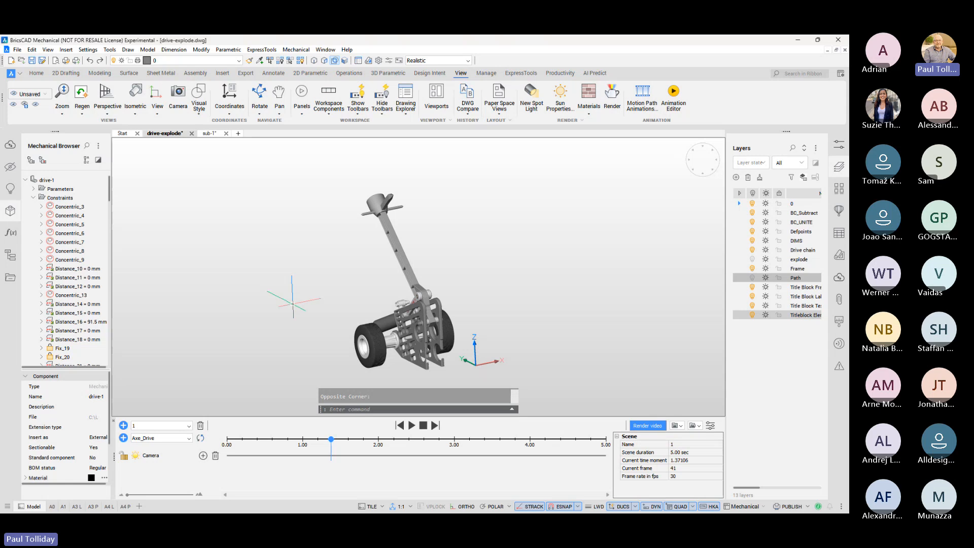
click(320, 440)
Step: Start the Point command and set the point display to an x inside a circle with a display size of 60 mm
click(74, 76)
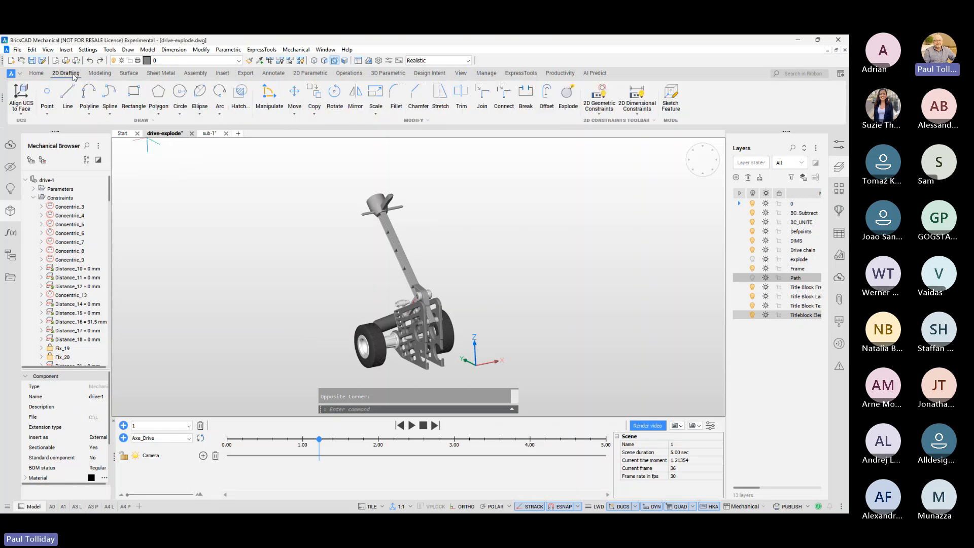
click(49, 96)
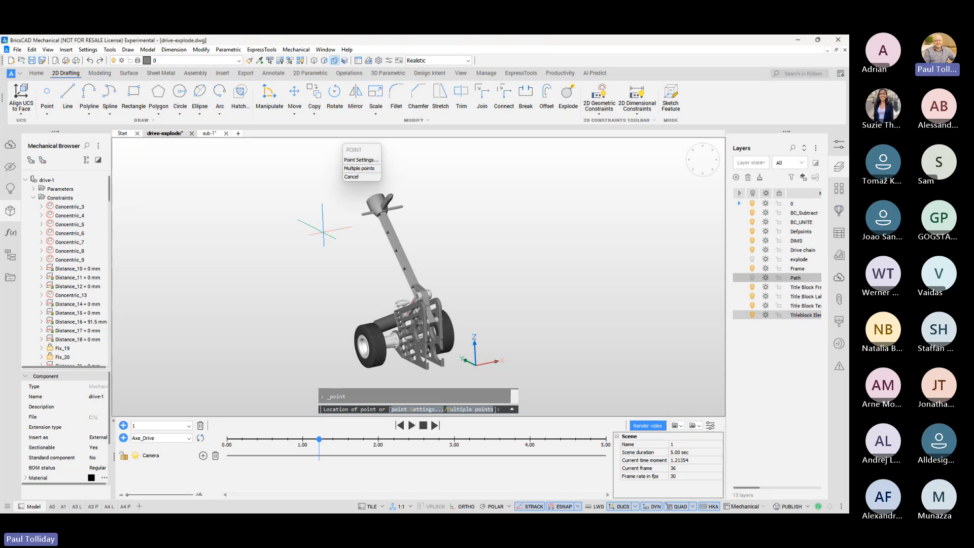
click(354, 161)
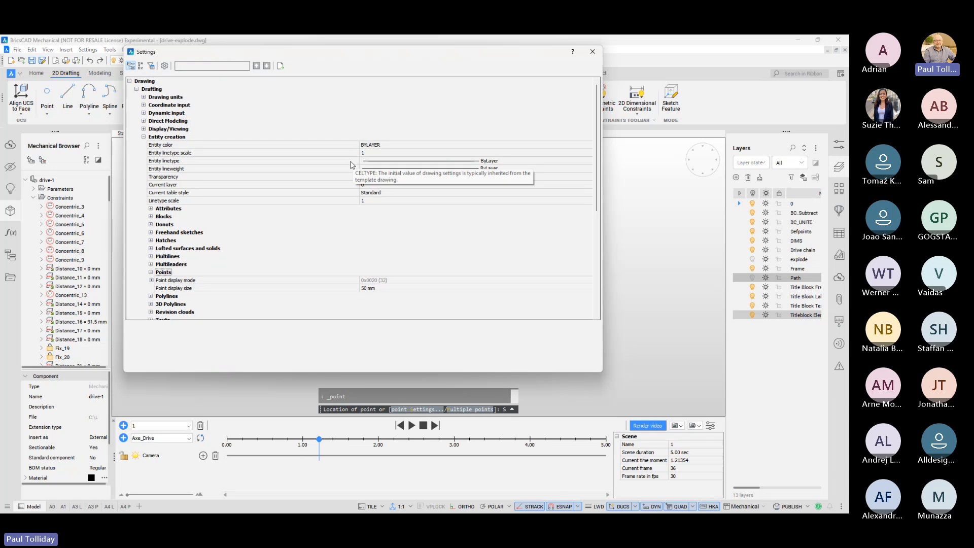
click(151, 281)
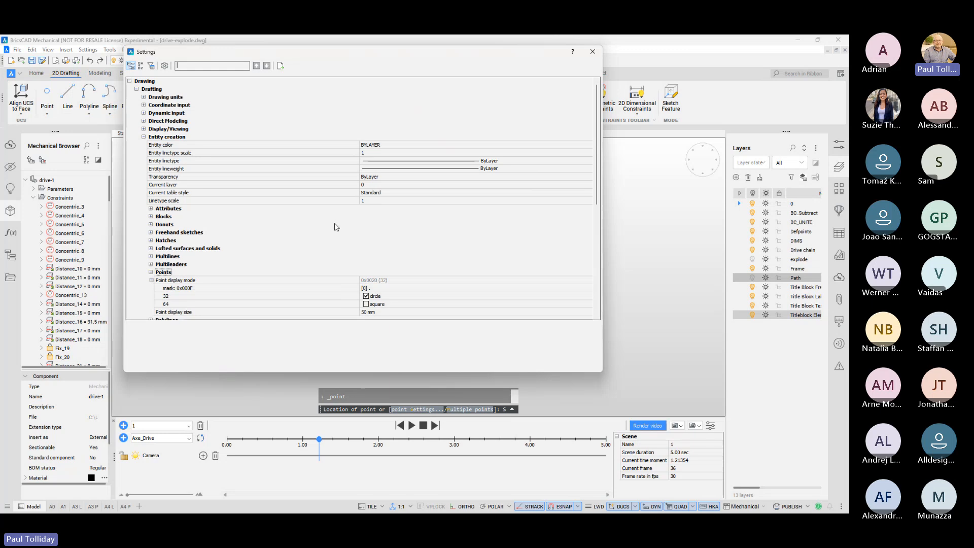
scroll(332, 226, down, 1)
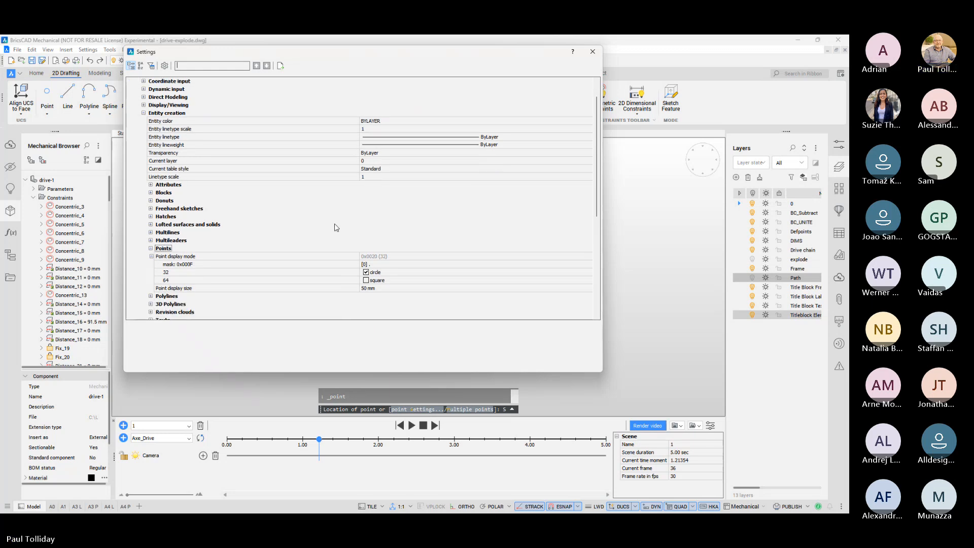
click(379, 265)
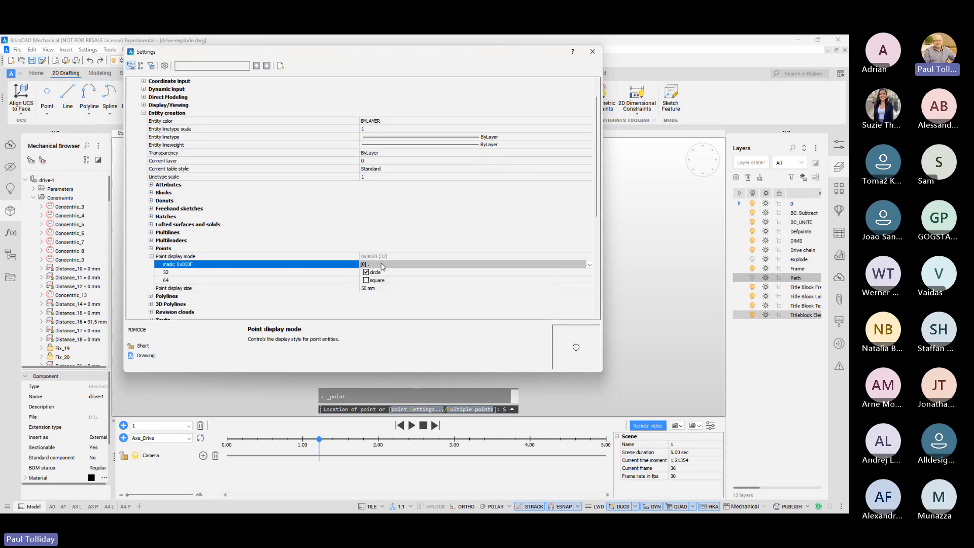
click(590, 264)
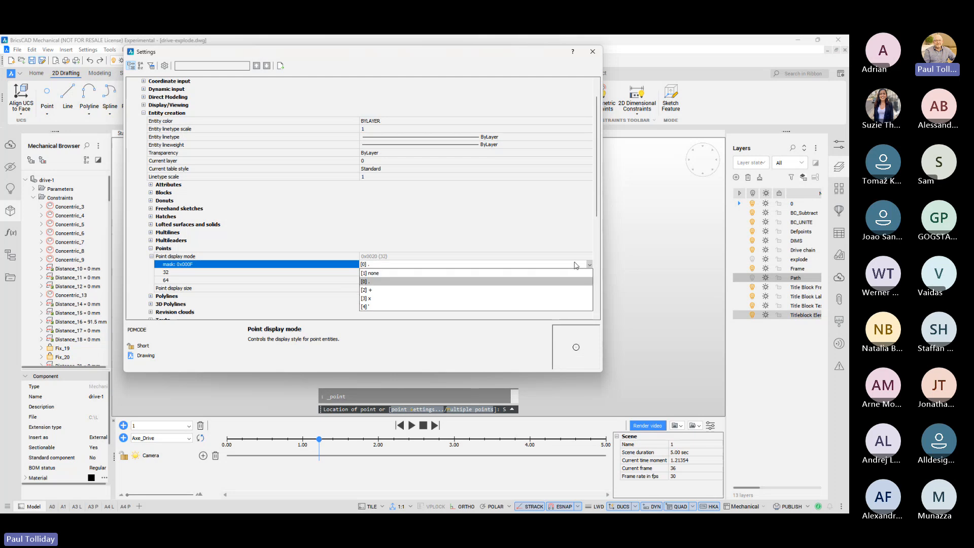
click(432, 299)
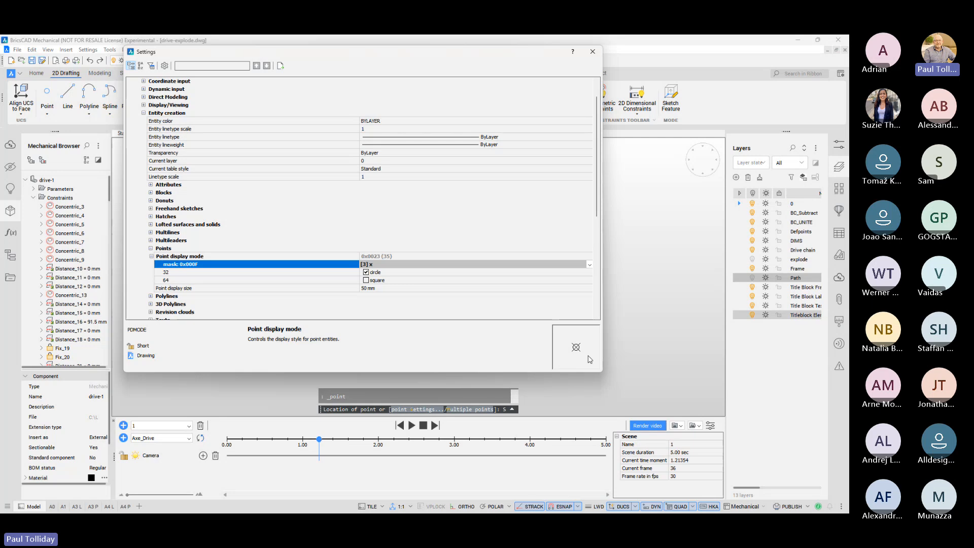
double_click(372, 287)
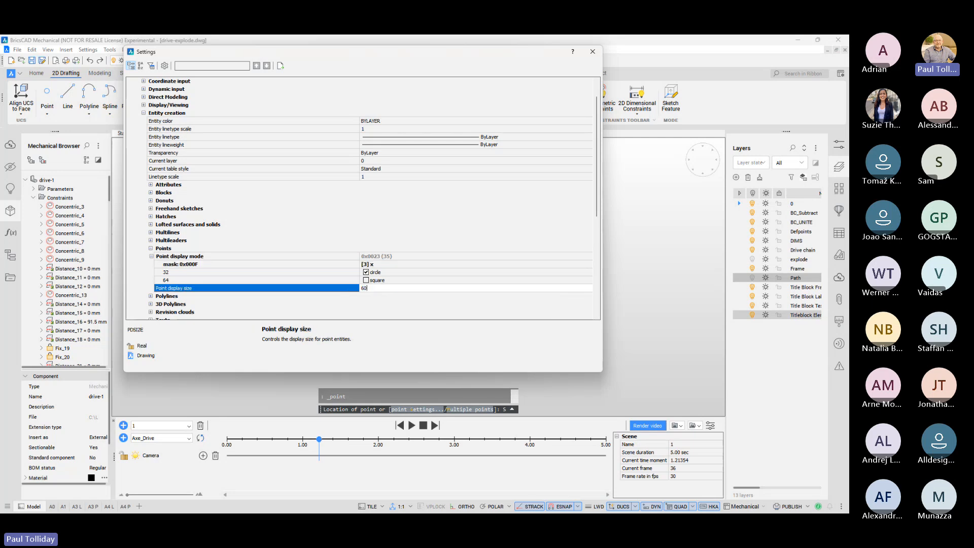
text(60)
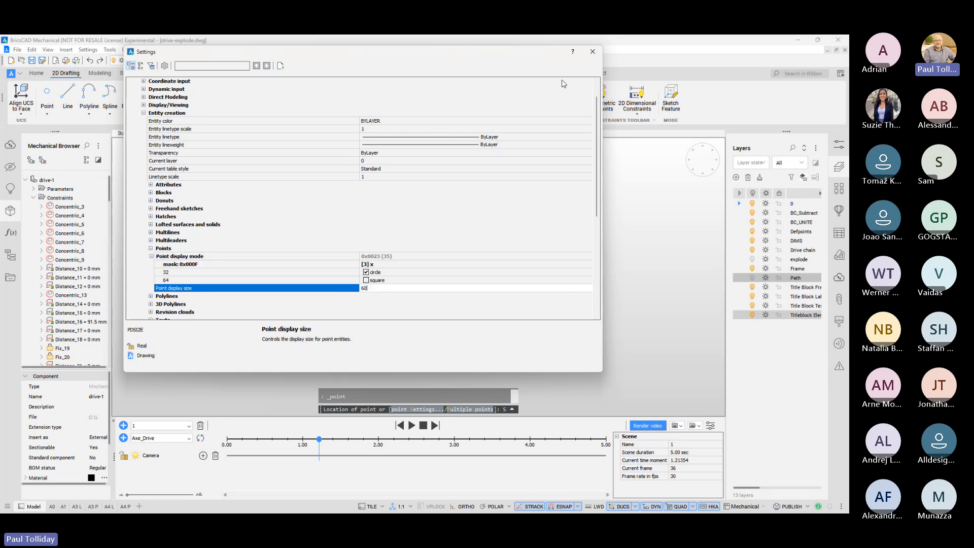
click(592, 52)
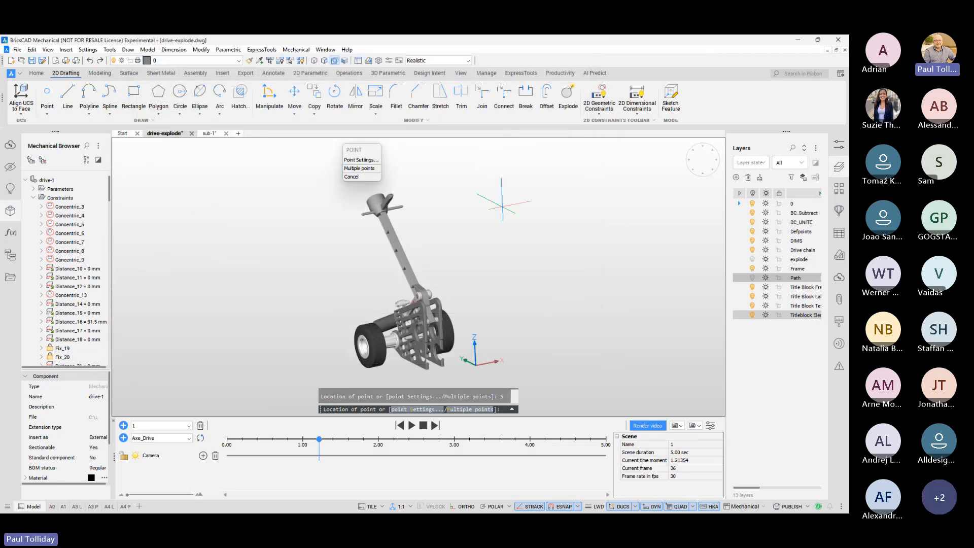
Step: Place a point in the empty space beside the handle of the drive model and switch to the top view
click(503, 204)
shift+middle_drag(523, 205, 547, 257)
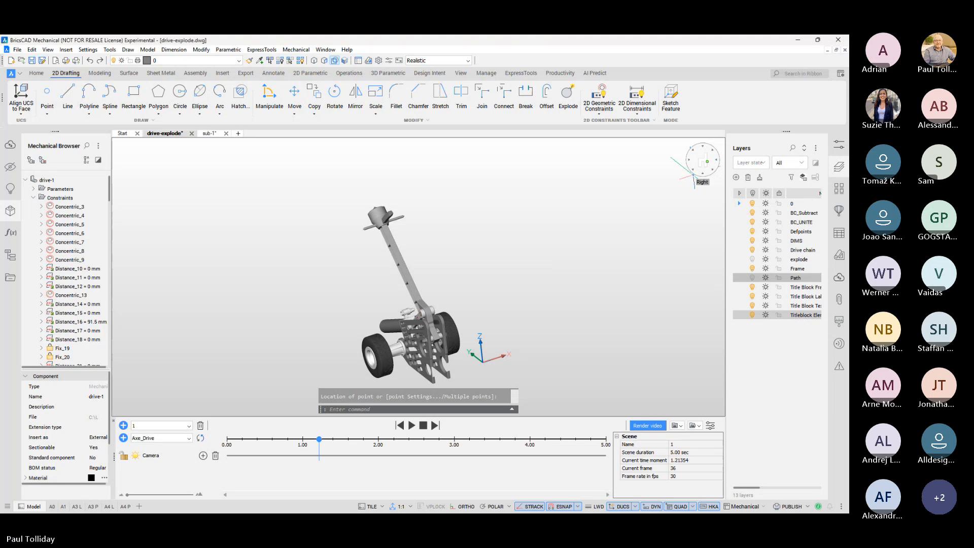
click(703, 161)
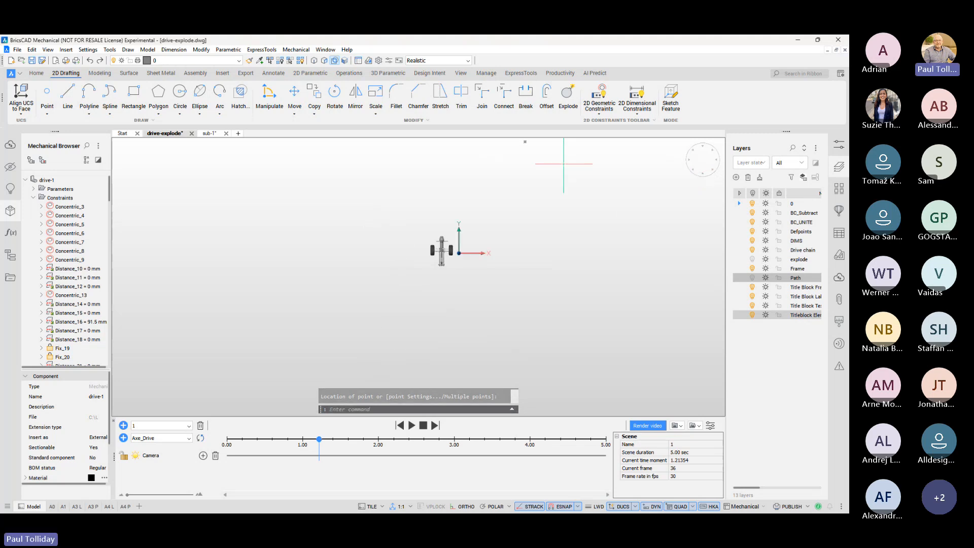
key(Escape)
Step: Move the point with the Manipulator in negative Y past the model's front, and closer to the model in negative X
click(518, 139)
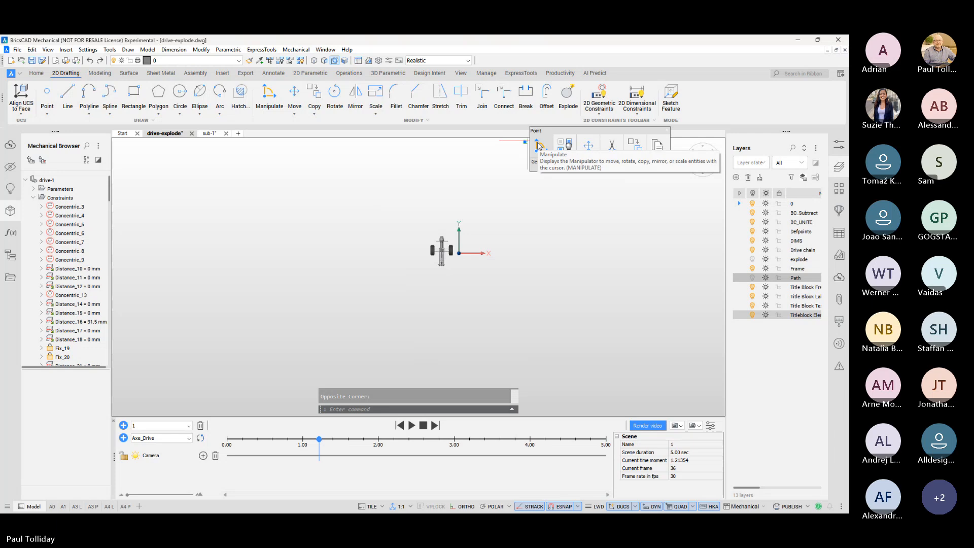
click(540, 146)
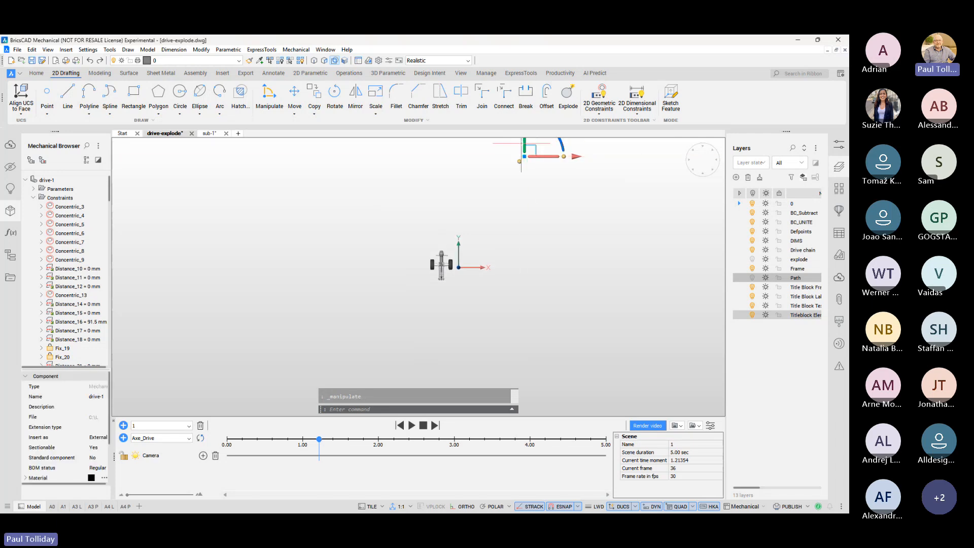
click(524, 147)
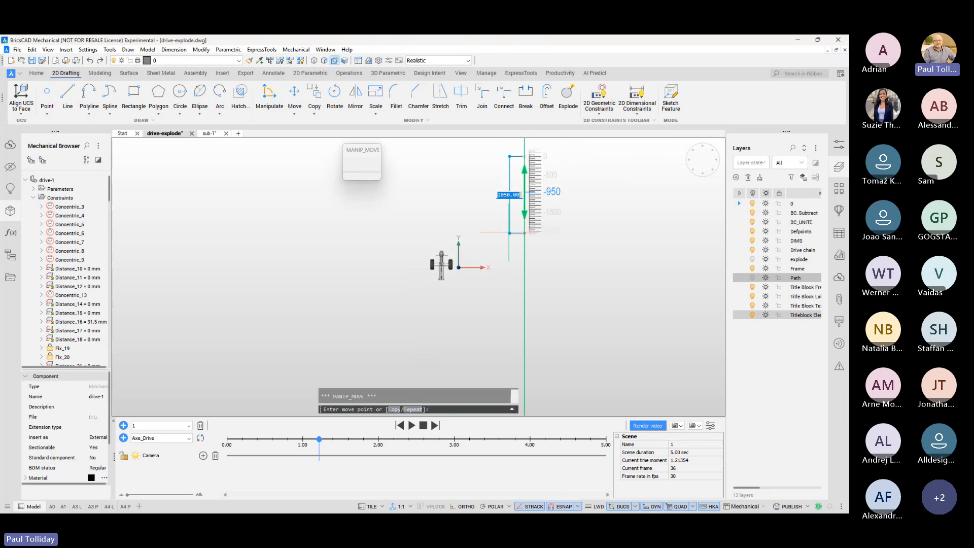
click(492, 306)
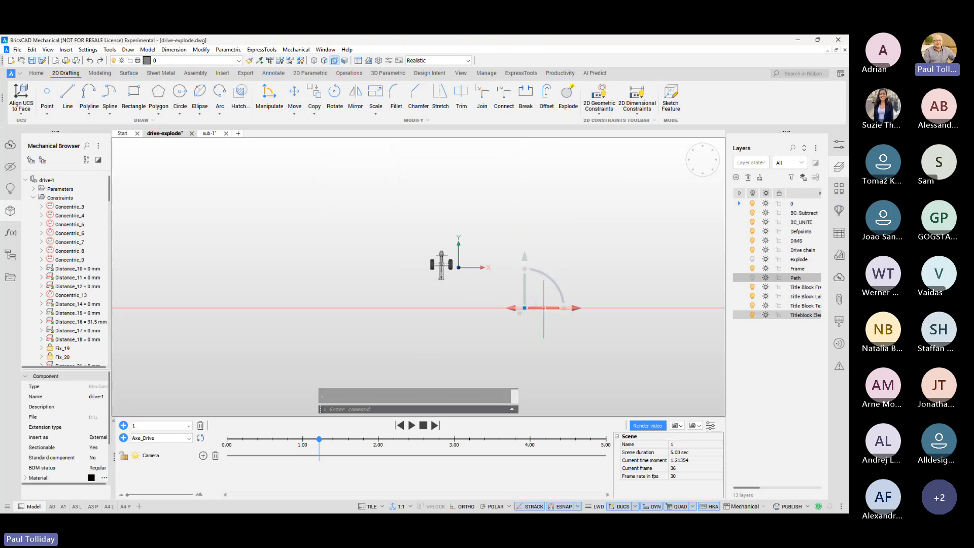
click(545, 308)
click(501, 307)
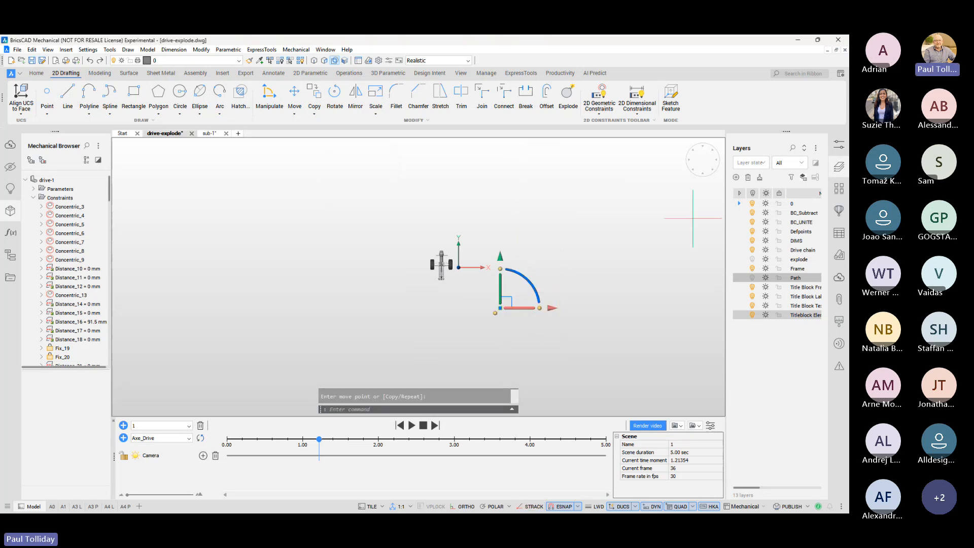
Step: Raise the point about 1220 mm along the Z axis in the front view and deselect it
click(704, 177)
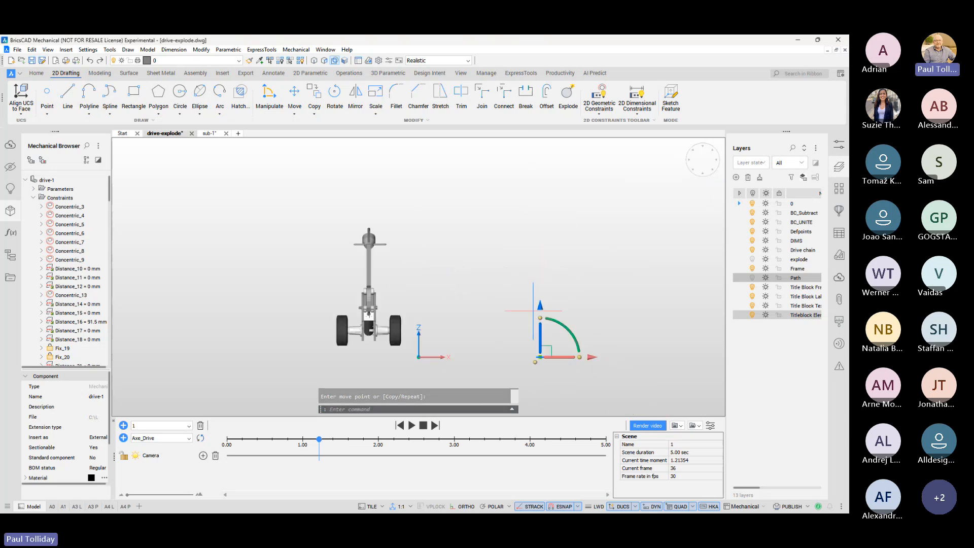
click(539, 335)
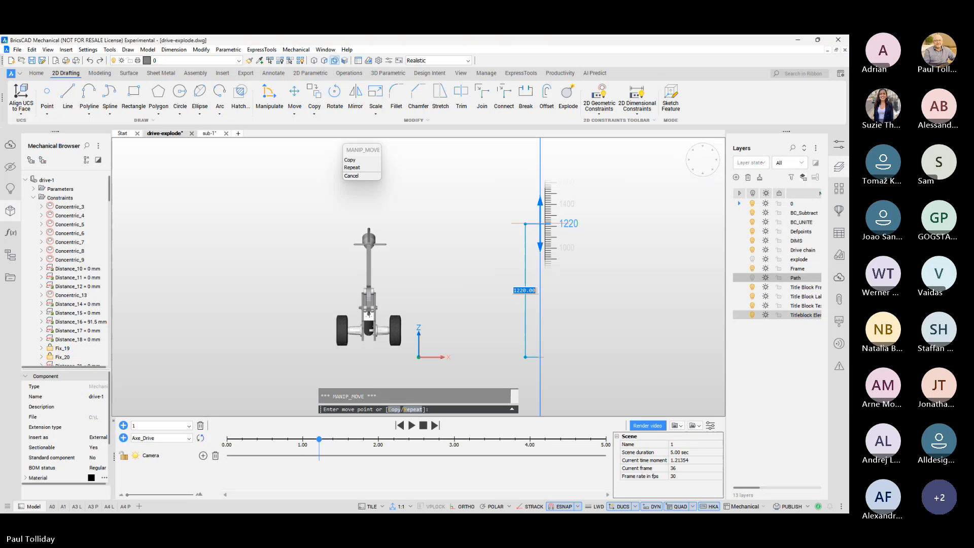
click(540, 223)
shift+middle_drag(506, 267, 508, 288)
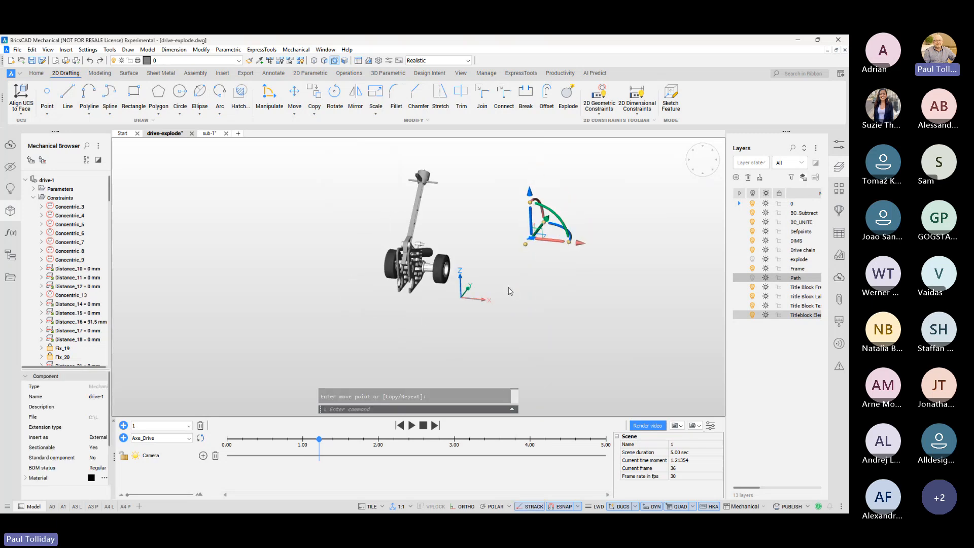
key(Escape)
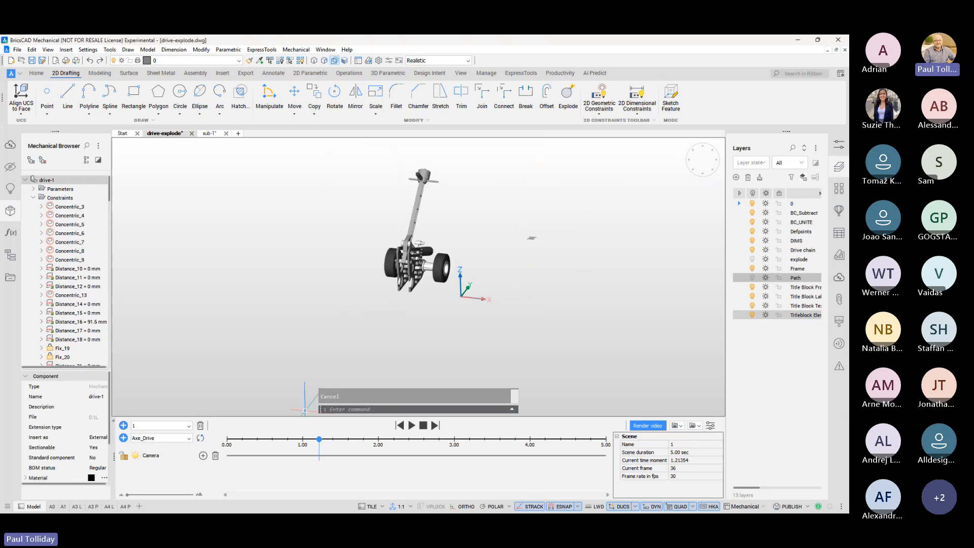
Step: Add a camera sequence at 1.21 seconds and assign the point placed beside the model as its fixed camera point, accepting the path name
click(203, 456)
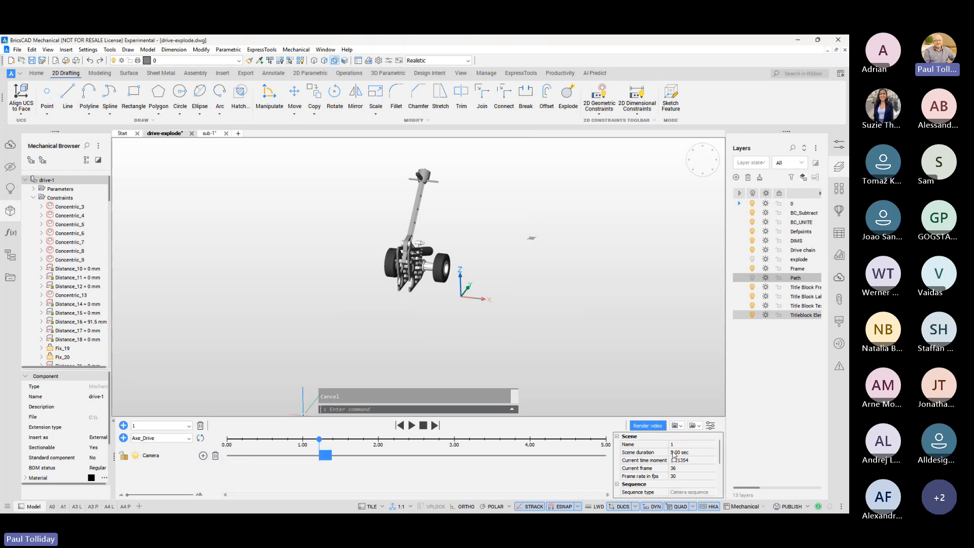
scroll(673, 455, down, 3)
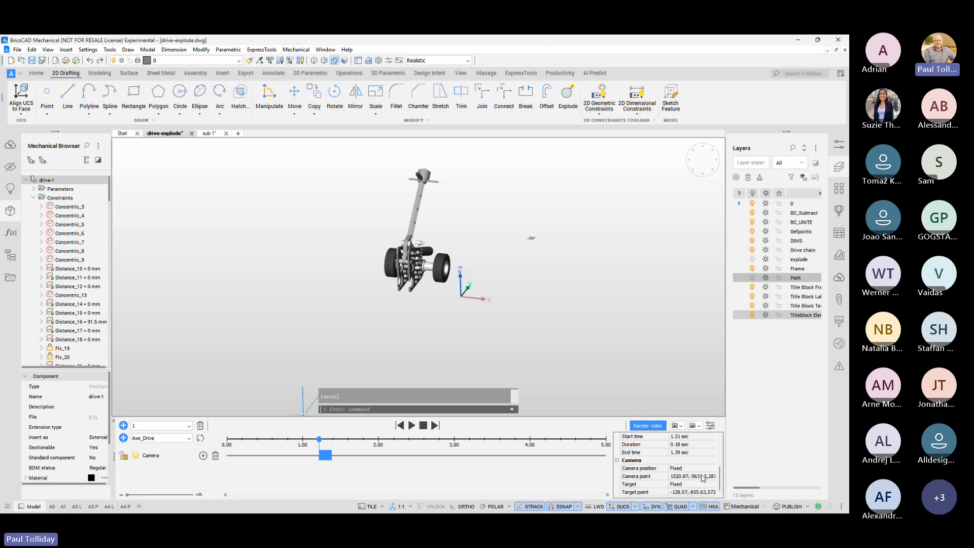
click(703, 477)
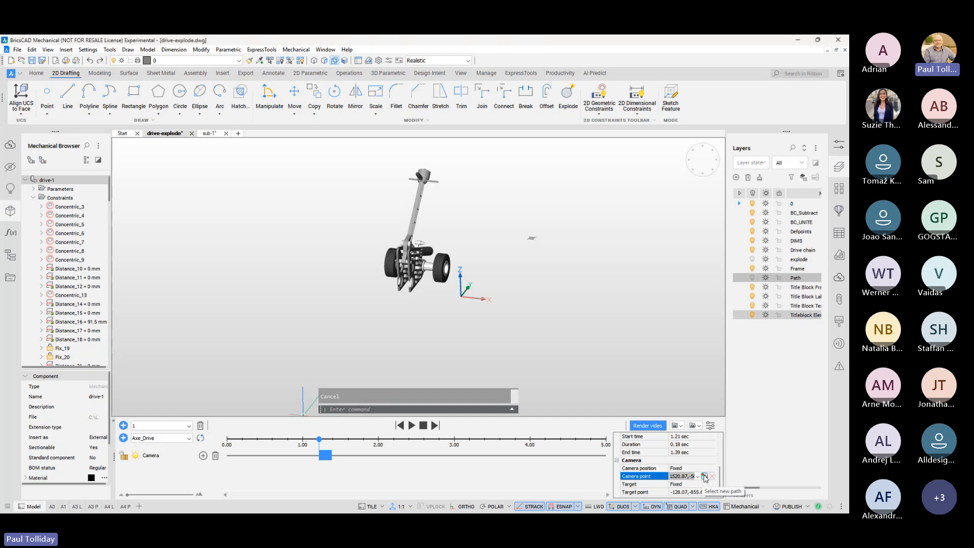
click(704, 477)
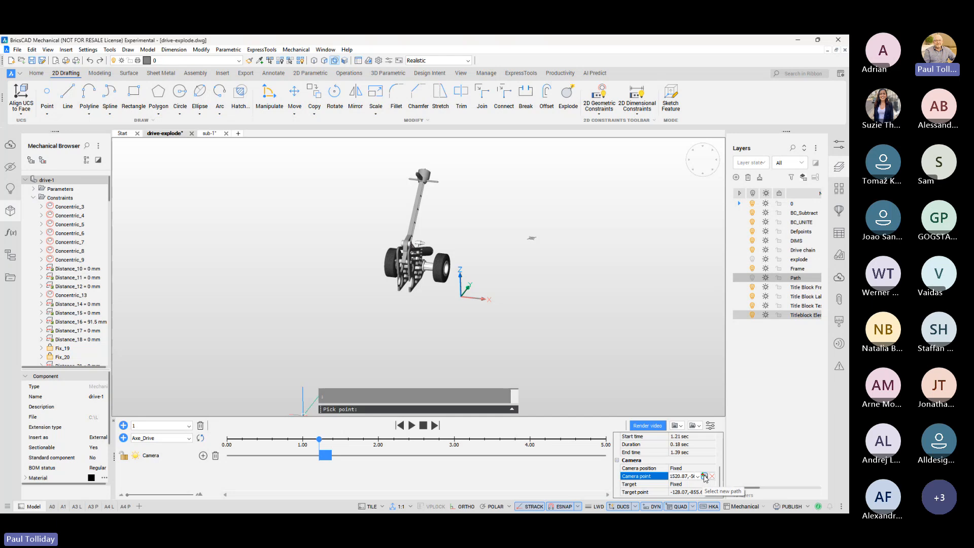
click(531, 241)
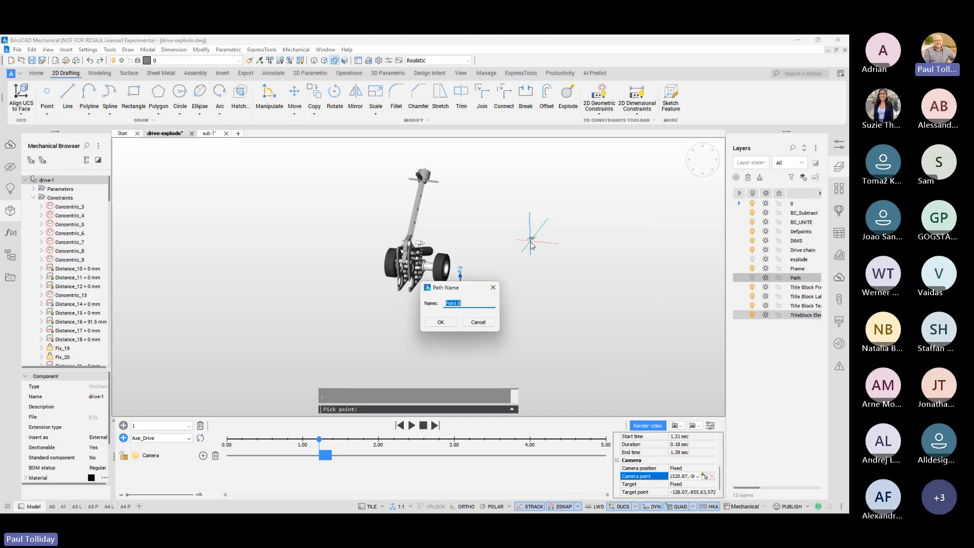
click(440, 323)
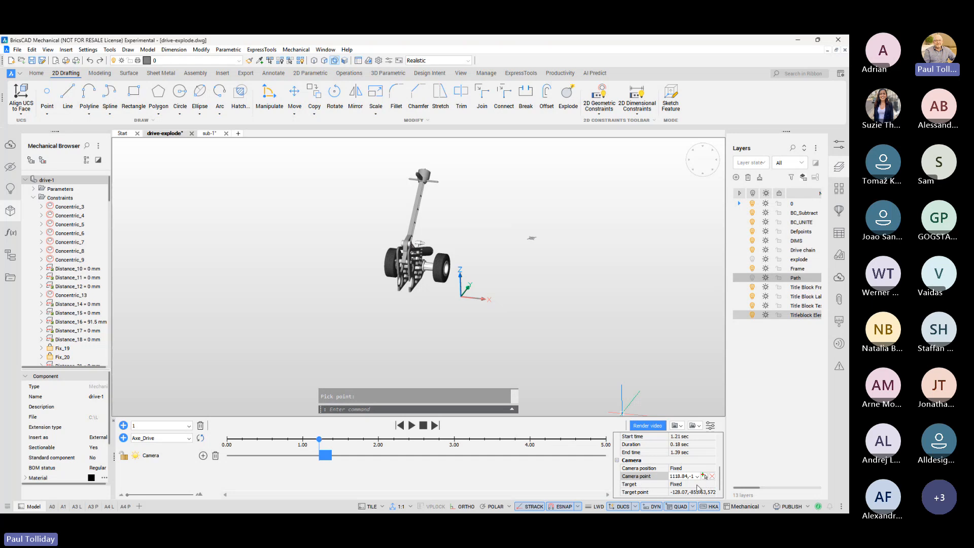
Step: Set the camera sequence's target point at the handle pivot of the drive model and accept the path name
click(711, 493)
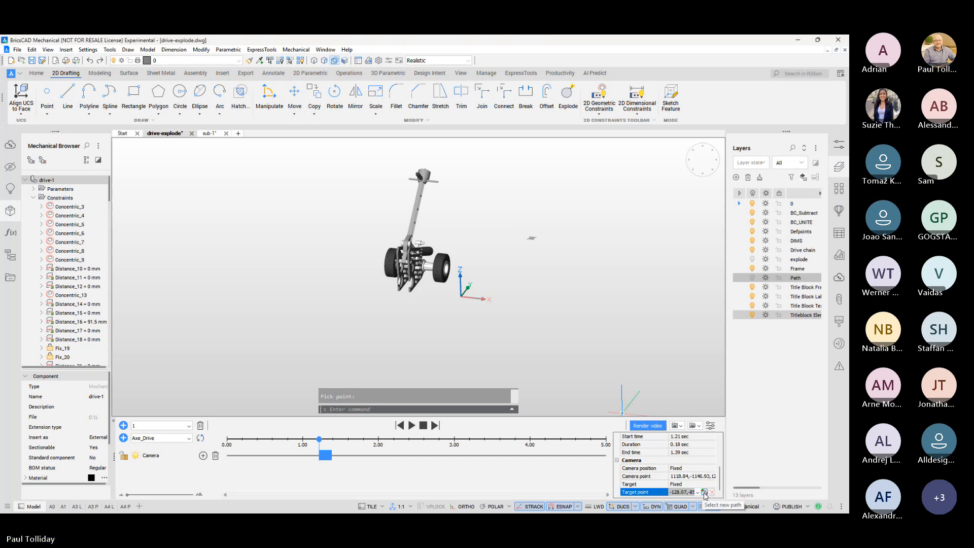
click(705, 493)
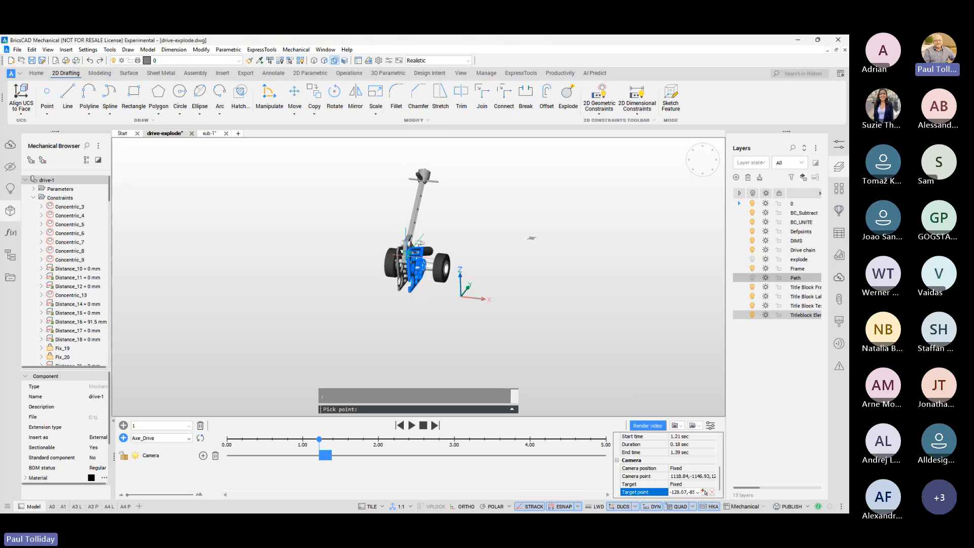
click(412, 206)
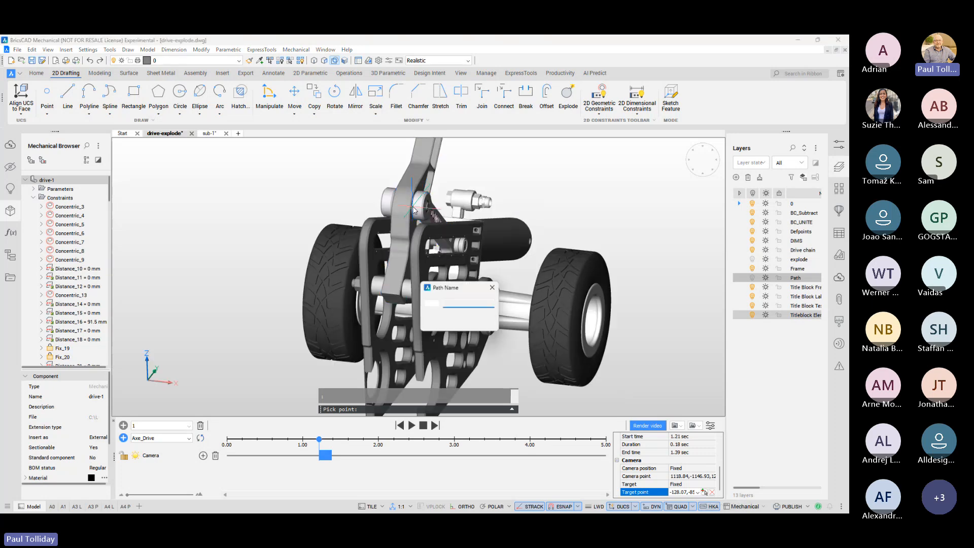
click(440, 323)
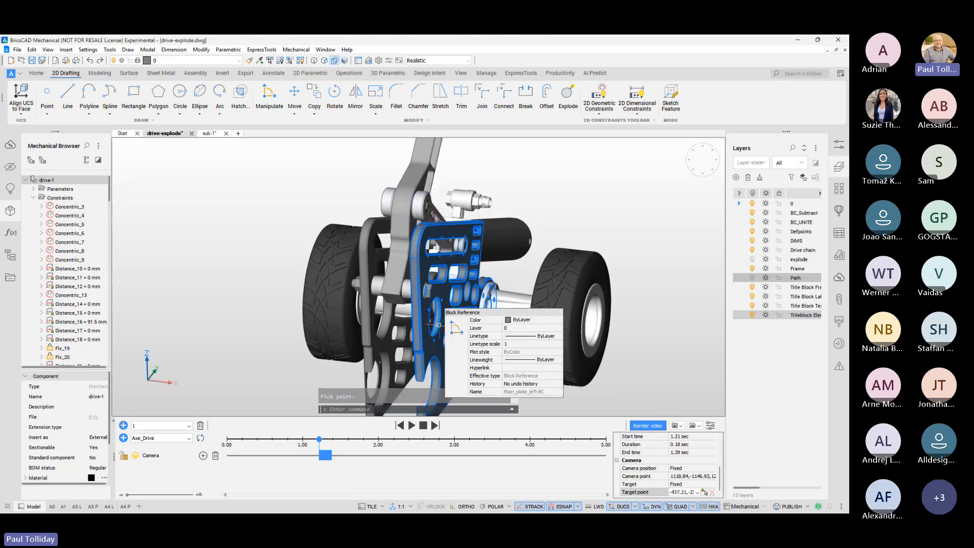
Step: Play the animation from a time before the camera sequence to check the camera view, and stop the playback
scroll(439, 329, down, 2)
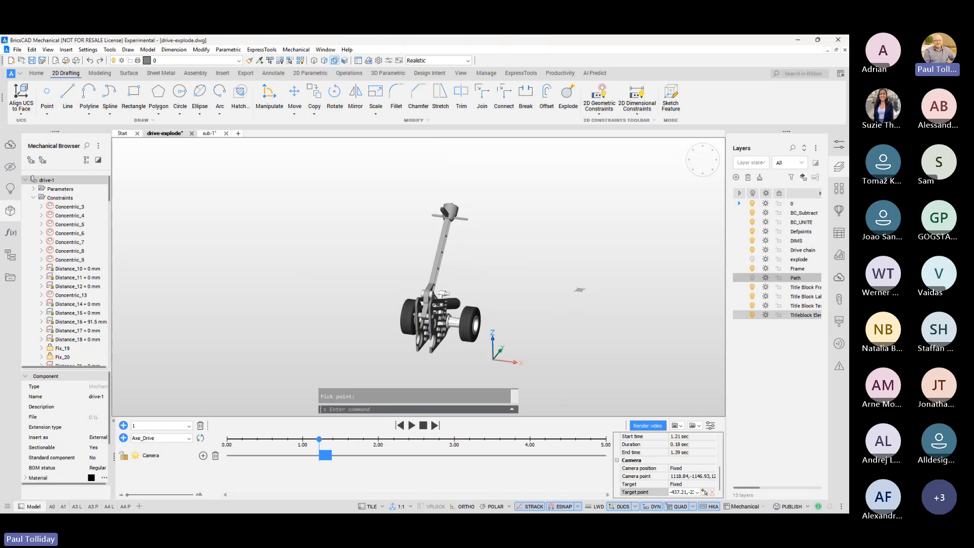
click(276, 439)
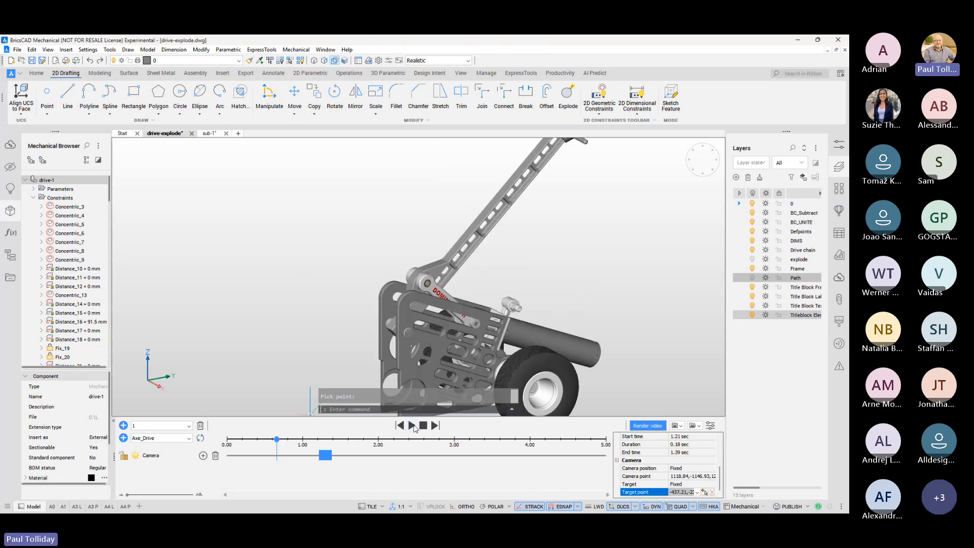
click(415, 427)
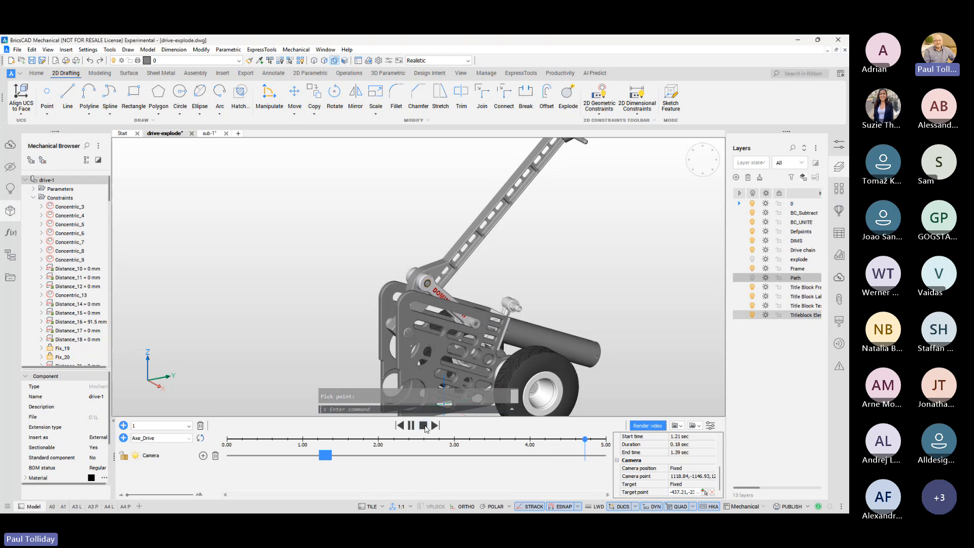
click(424, 426)
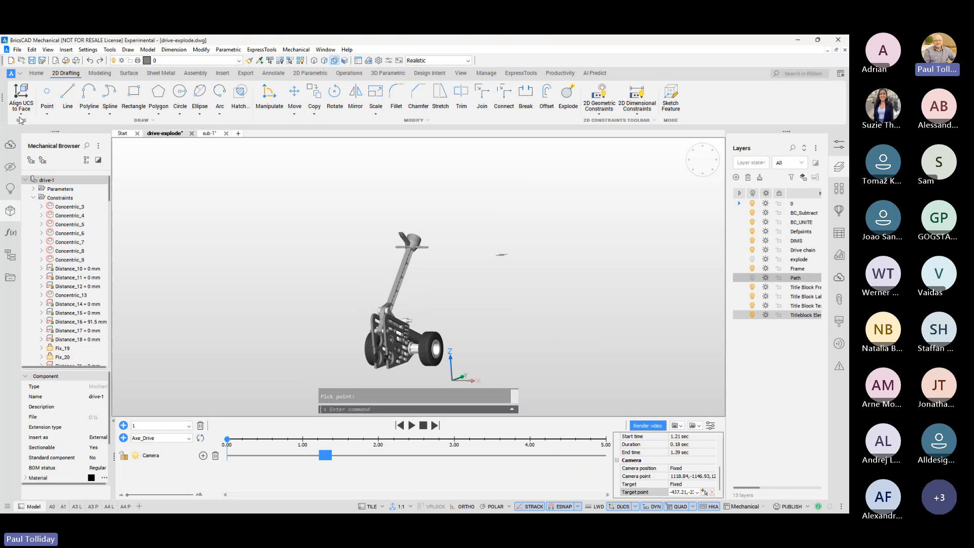
Step: Place a second point on the opposite side of the model and assign it as the existing camera sequence's camera point, accepting the path name
click(46, 95)
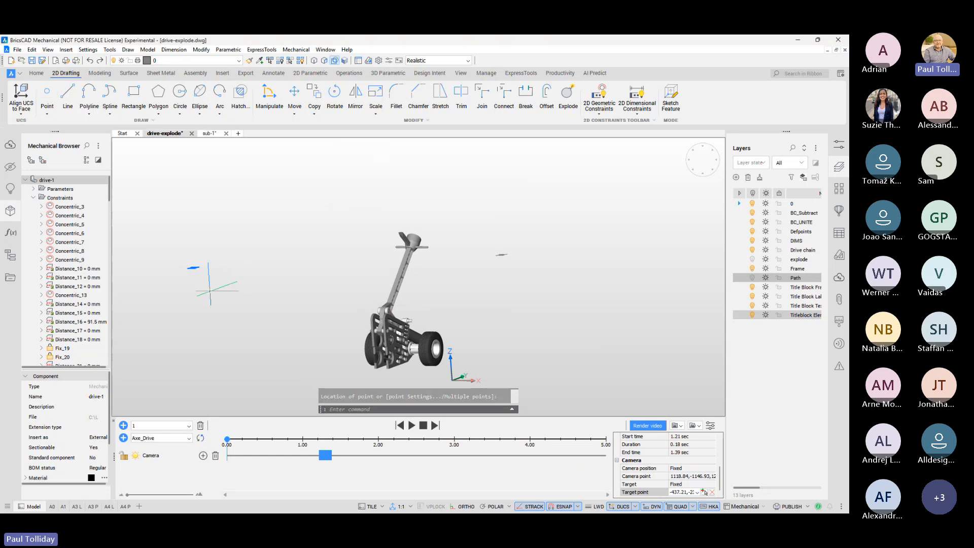
click(384, 440)
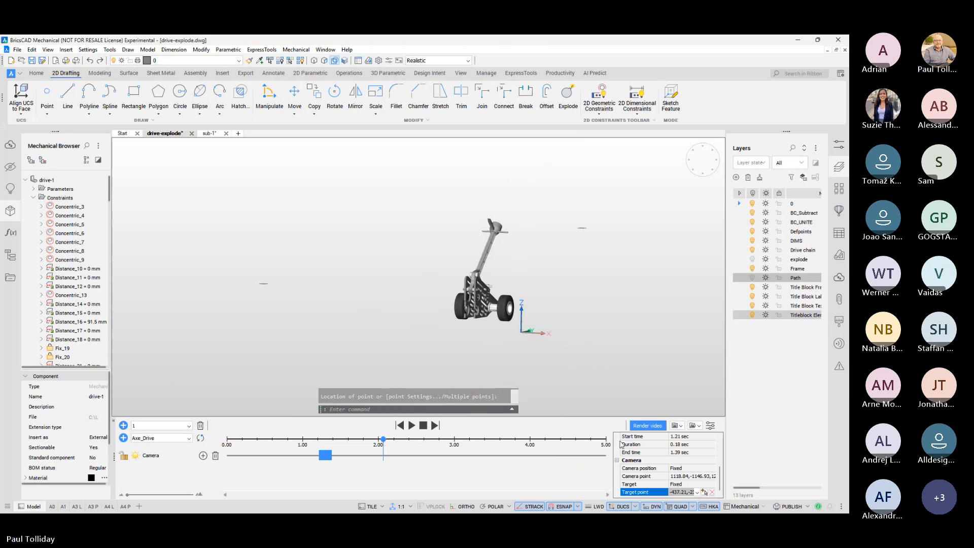
click(710, 477)
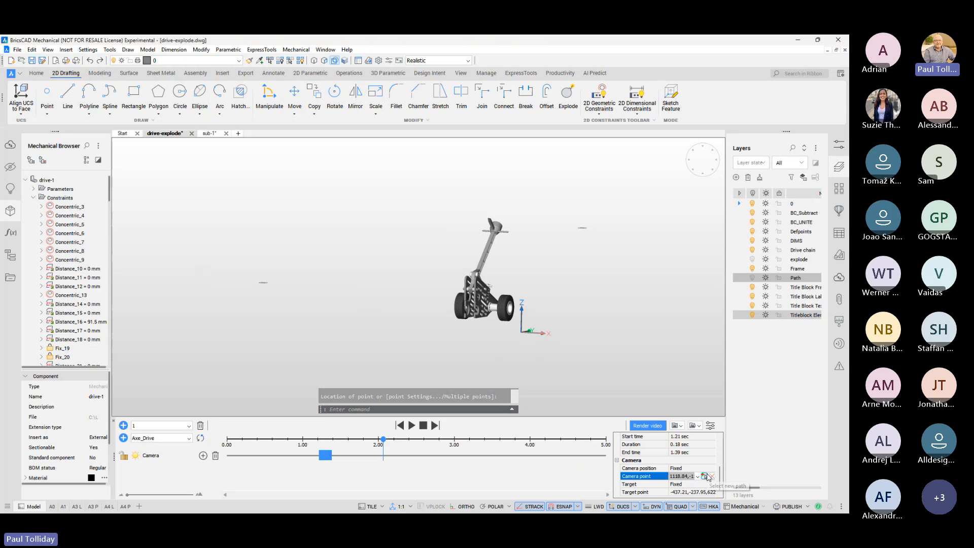
click(704, 476)
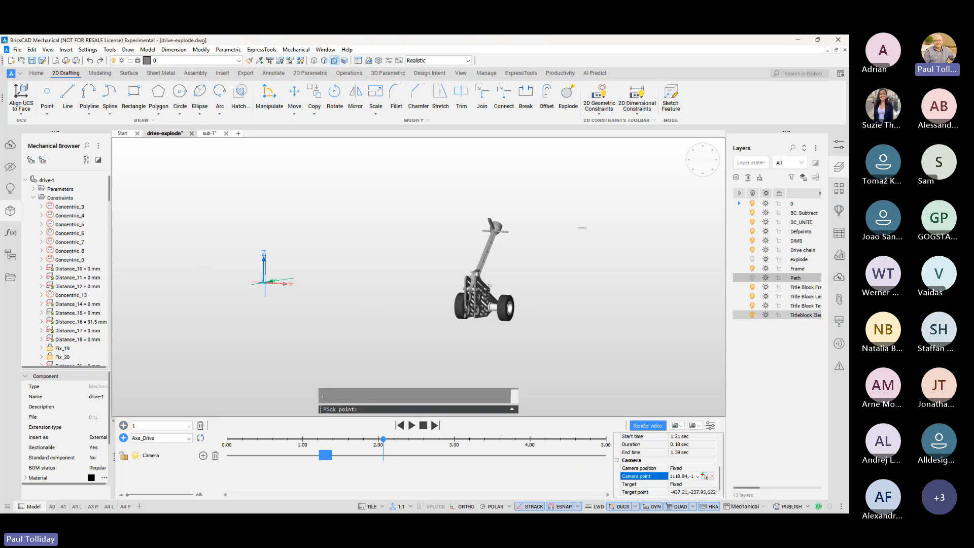
click(265, 282)
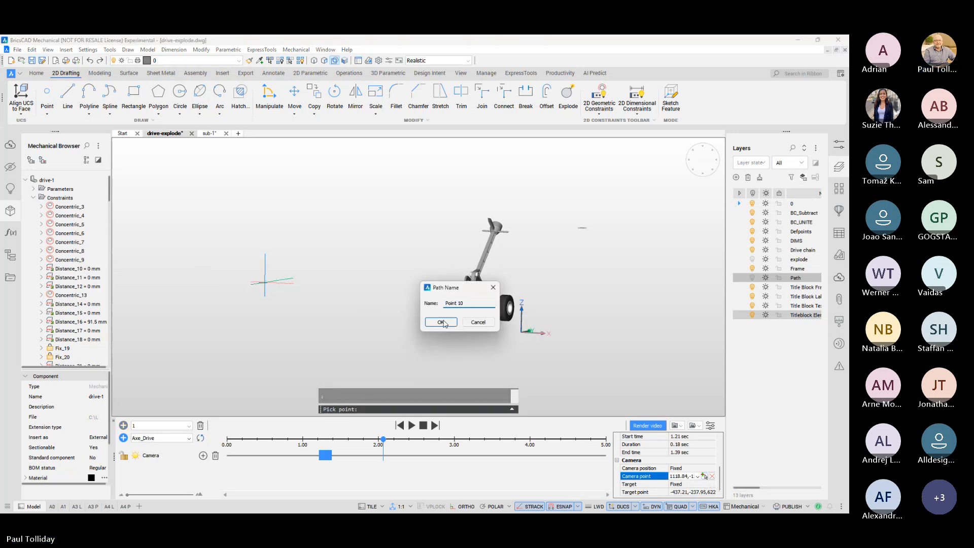
click(441, 322)
Step: Add a second camera sequence at 2.06 seconds and assign the second point as its camera point
click(203, 455)
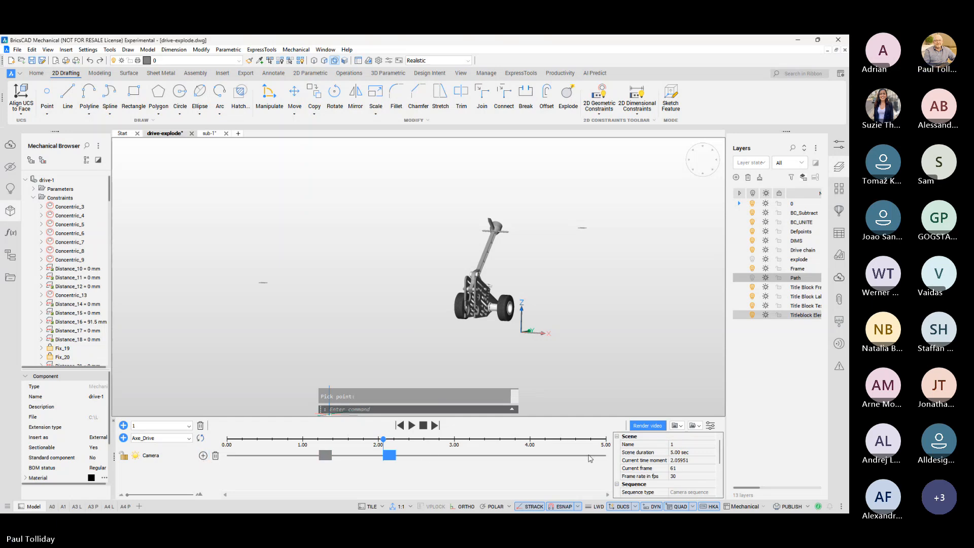
scroll(675, 481, down, 5)
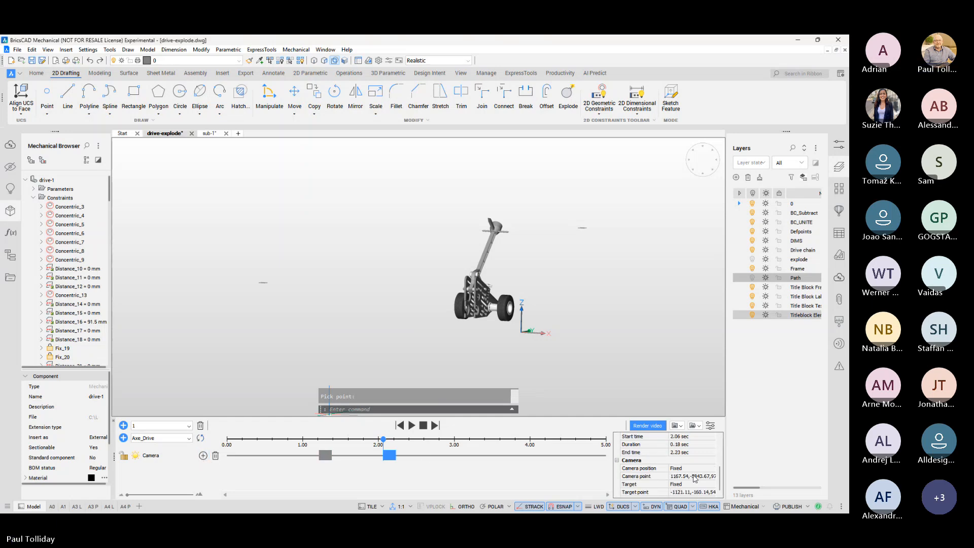
click(695, 477)
click(704, 476)
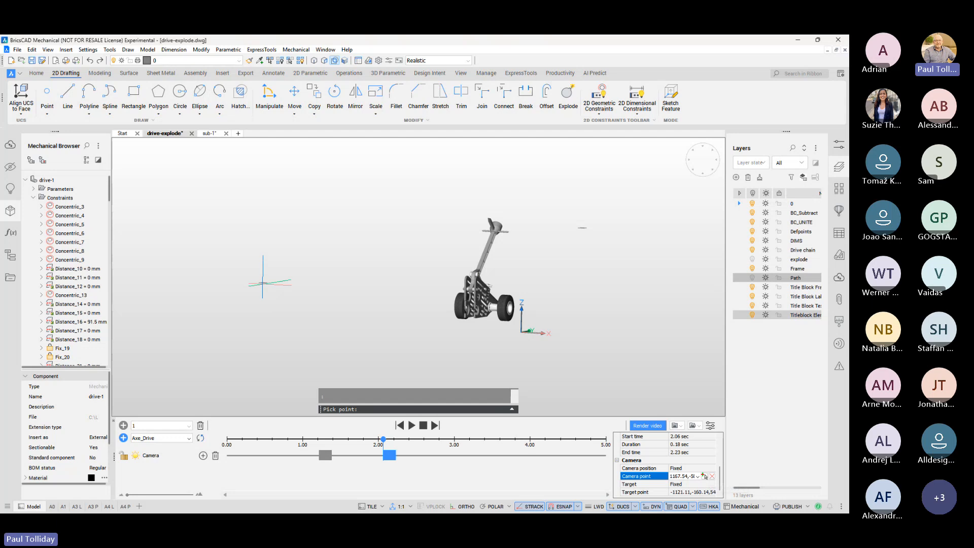
click(263, 283)
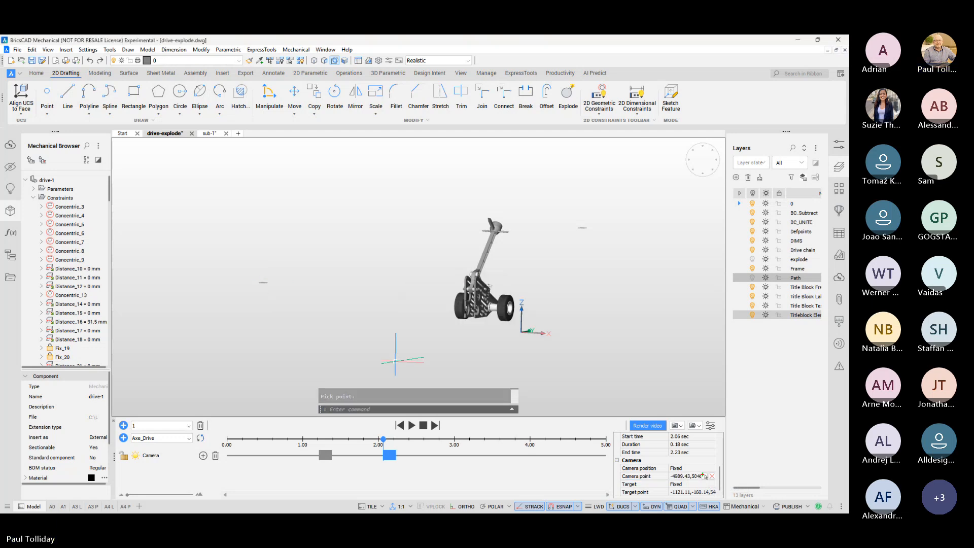
Step: Play the animation from before the first camera sequence to check both camera positions, and stop the playback
click(293, 440)
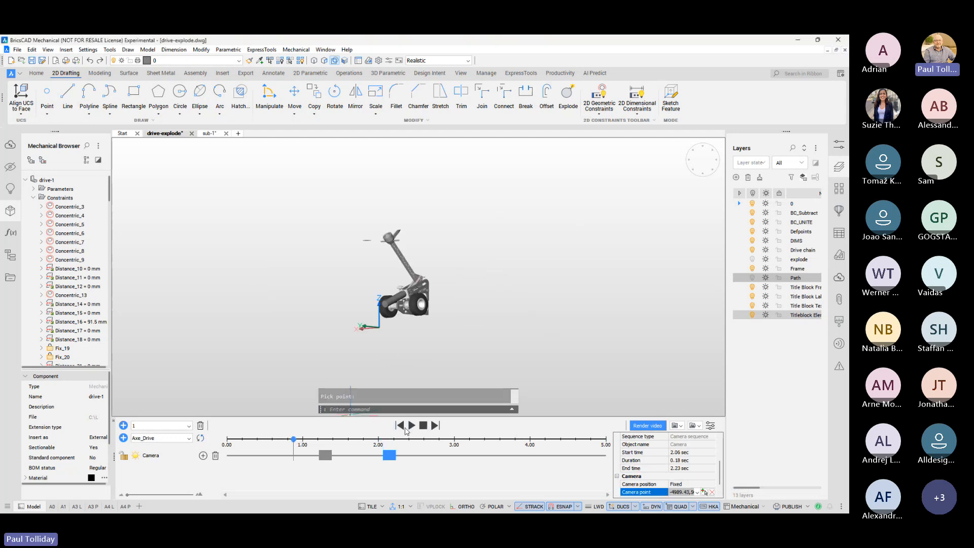
click(411, 426)
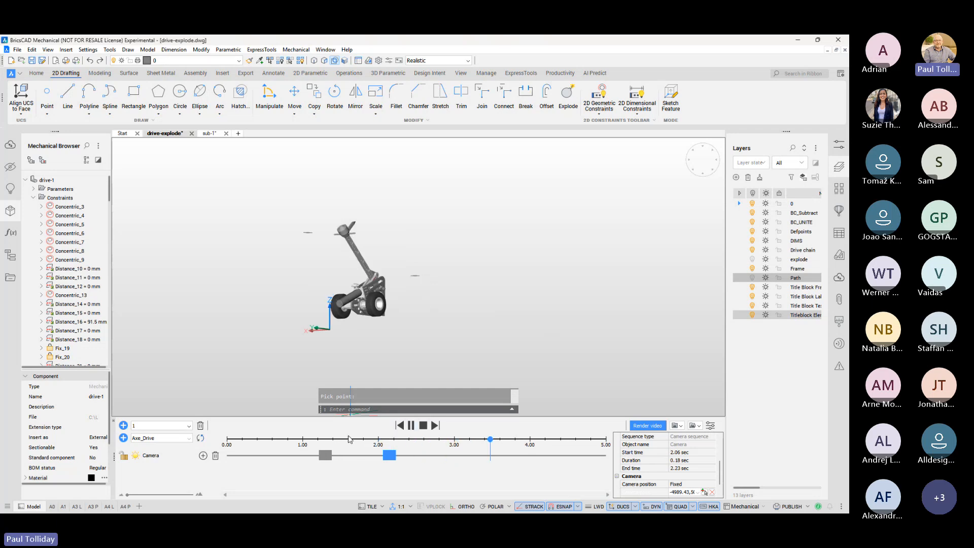
click(423, 425)
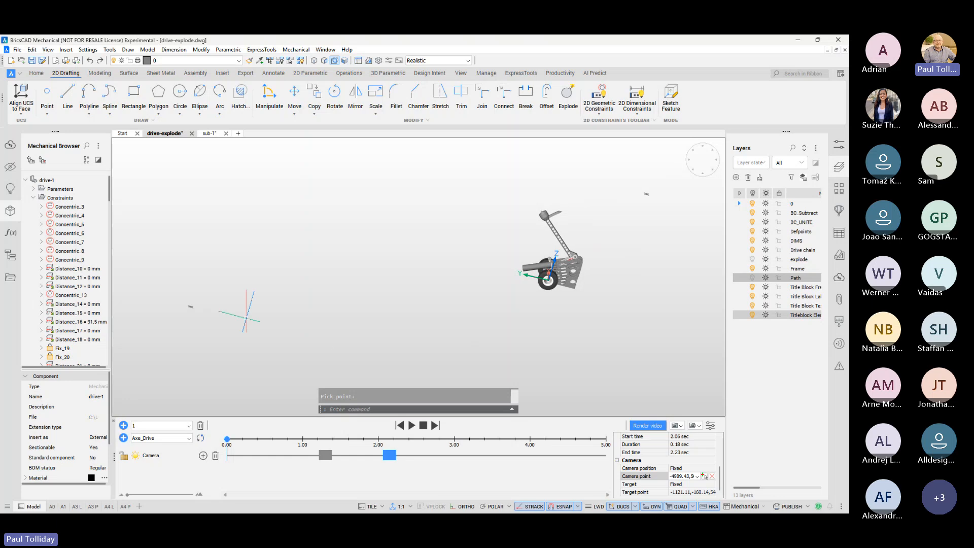
Step: Erase both points placed on either side of the drive model
click(245, 320)
click(156, 306)
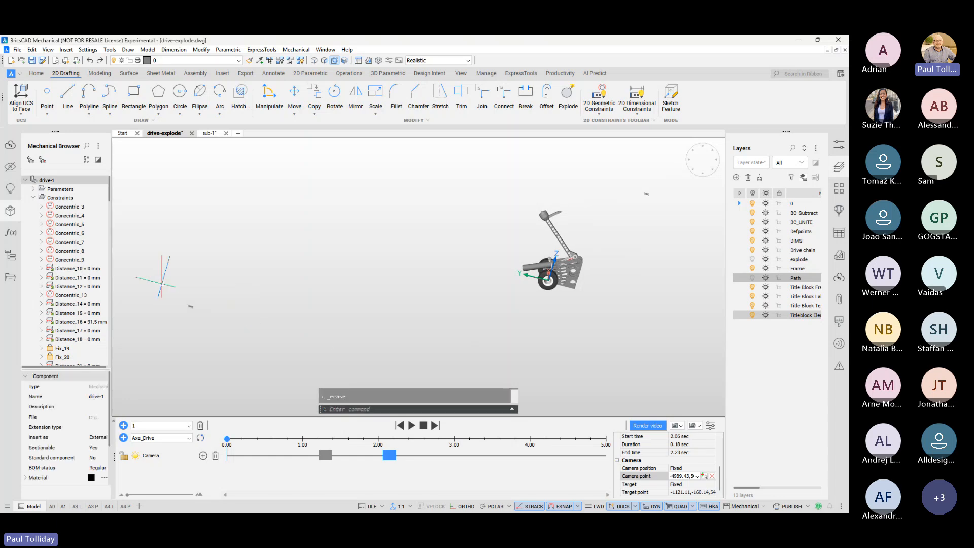
click(614, 218)
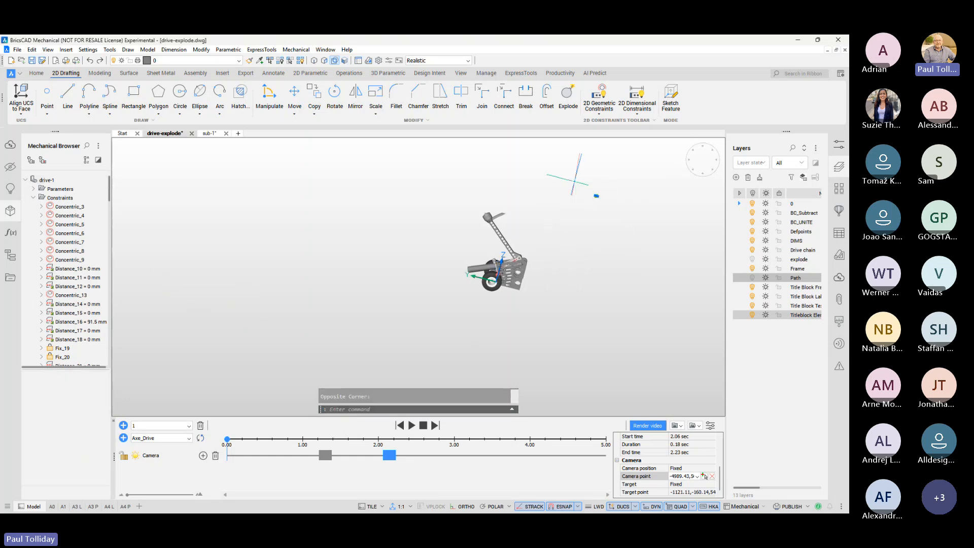
click(574, 181)
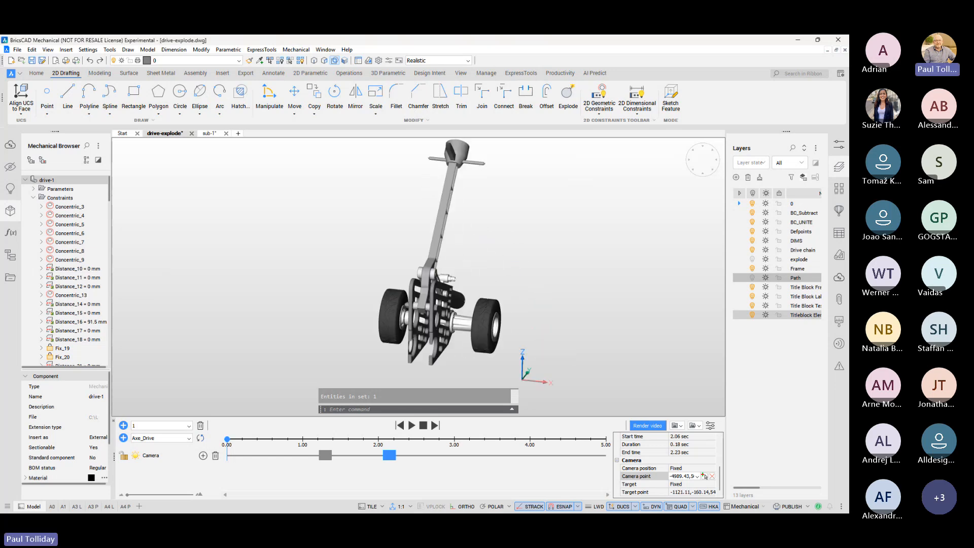
Step: Delete both camera sequences from the Camera track
click(387, 457)
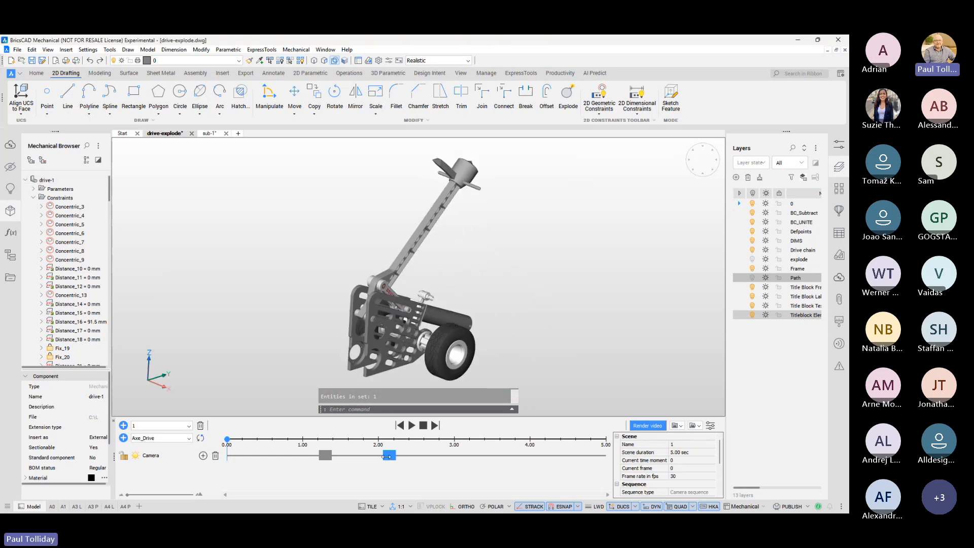
key(Delete)
click(326, 455)
key(Delete)
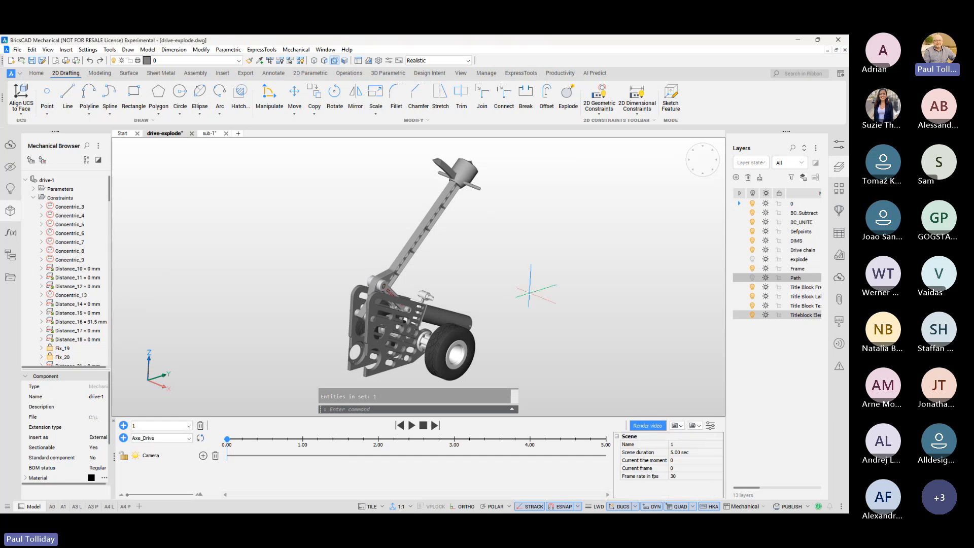
Step: Switch to an isometric view of the model's opposite side and add a camera sequence at 0 seconds
scroll(529, 293, down, 1)
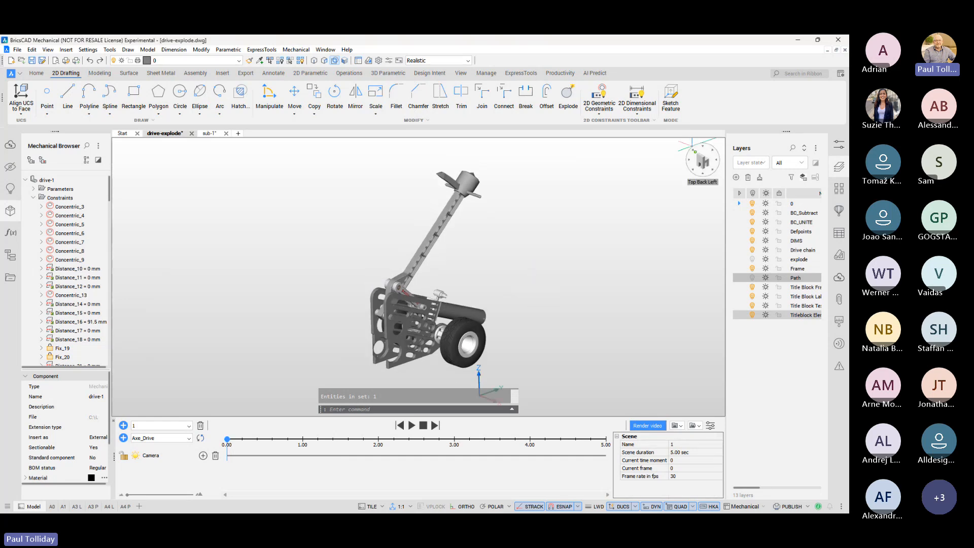
click(693, 168)
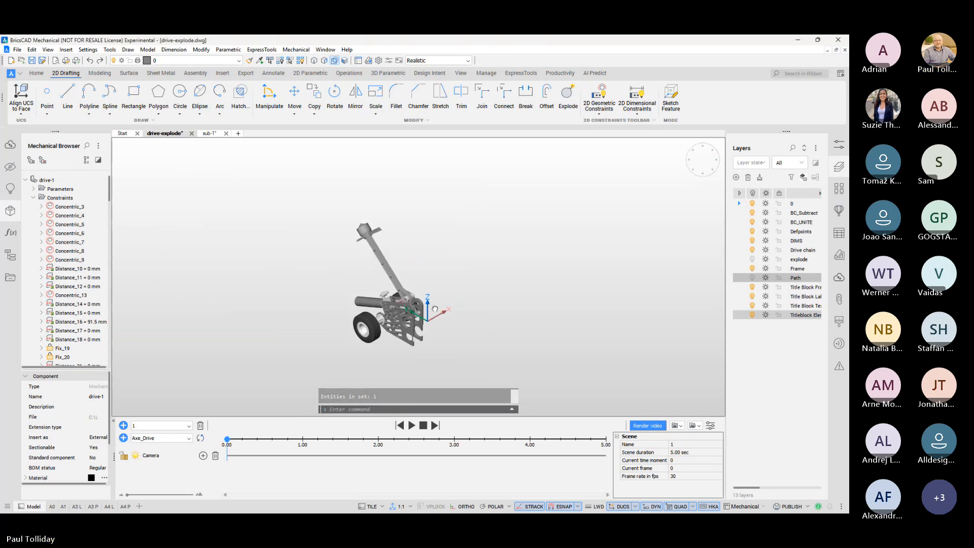
click(203, 456)
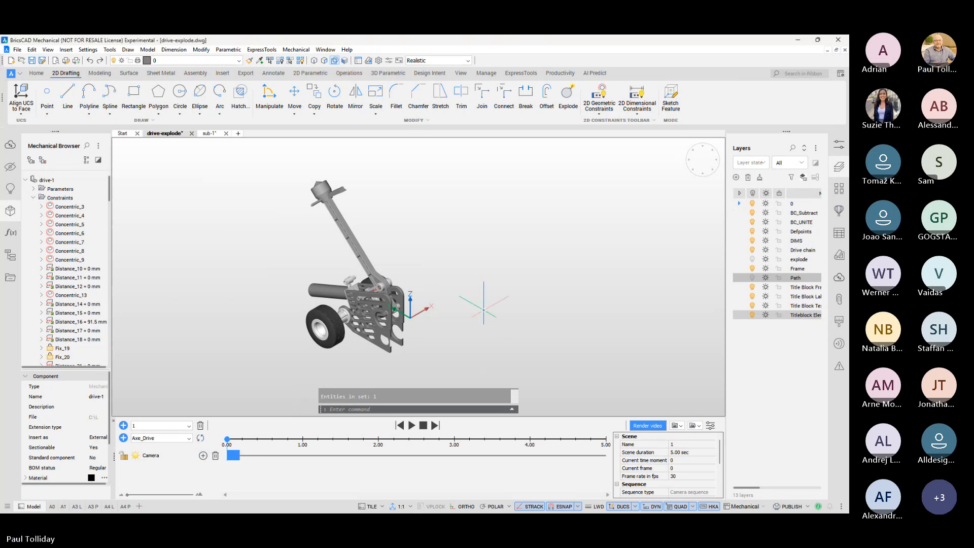
scroll(476, 317, up, 2)
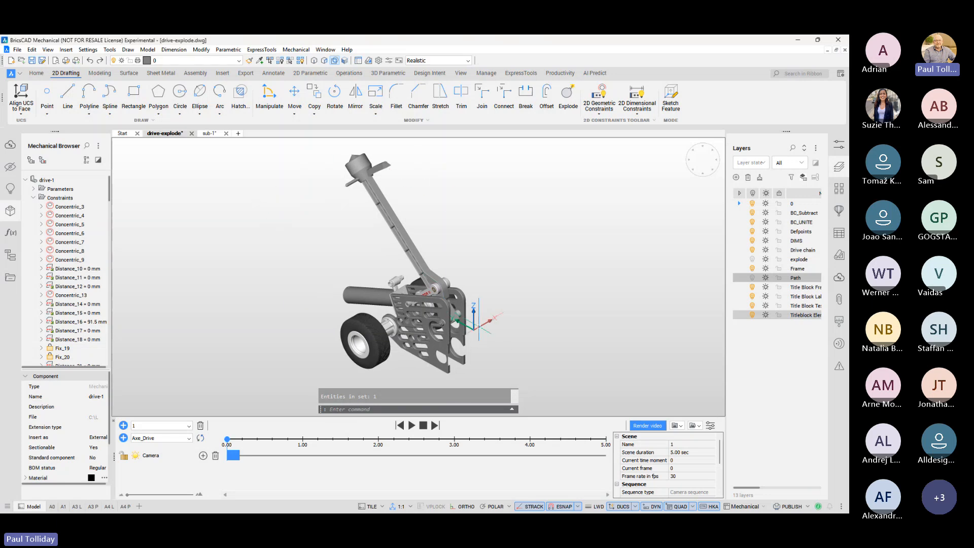
Step: Add the Axe_Drive parameter to the animation as its own track
shift+drag(472, 350, 472, 344)
shift+middle_drag(471, 344, 465, 341)
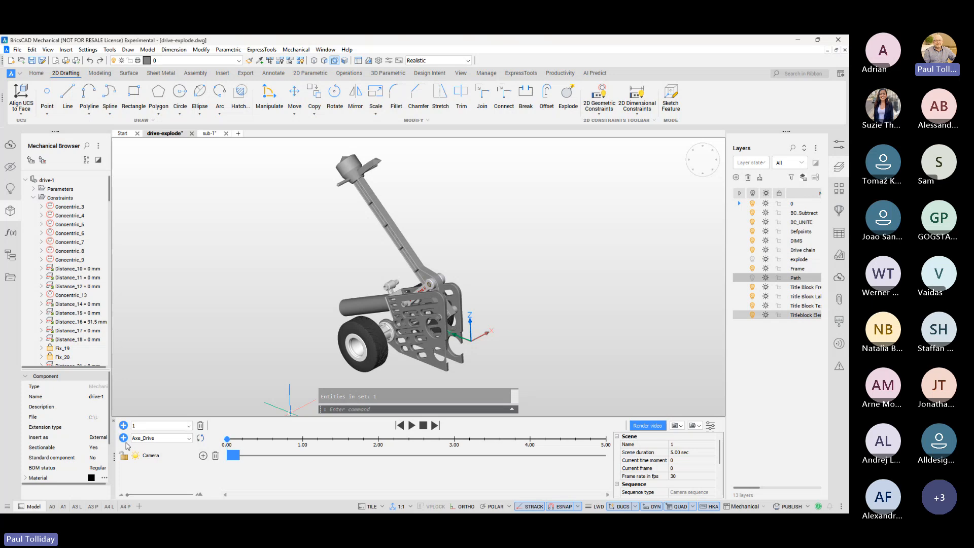
click(189, 439)
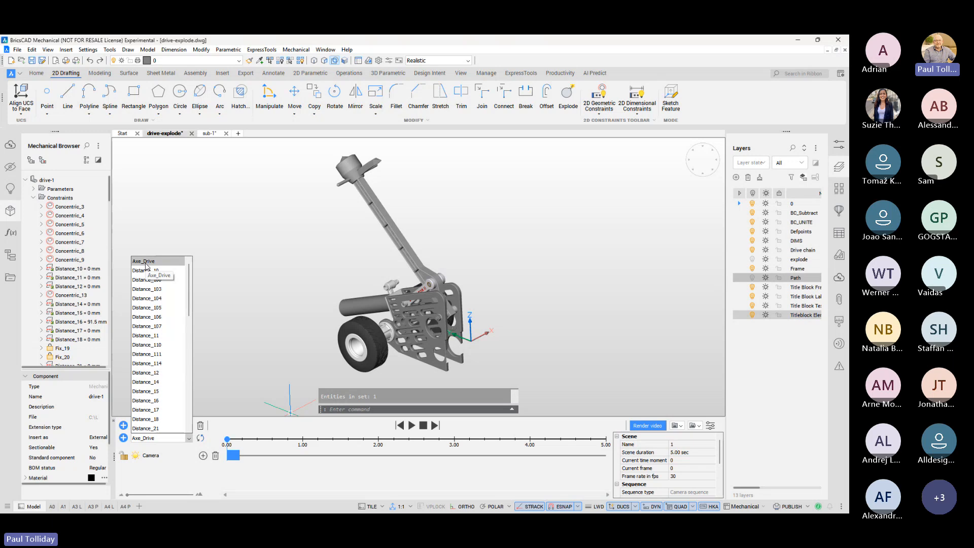
click(145, 261)
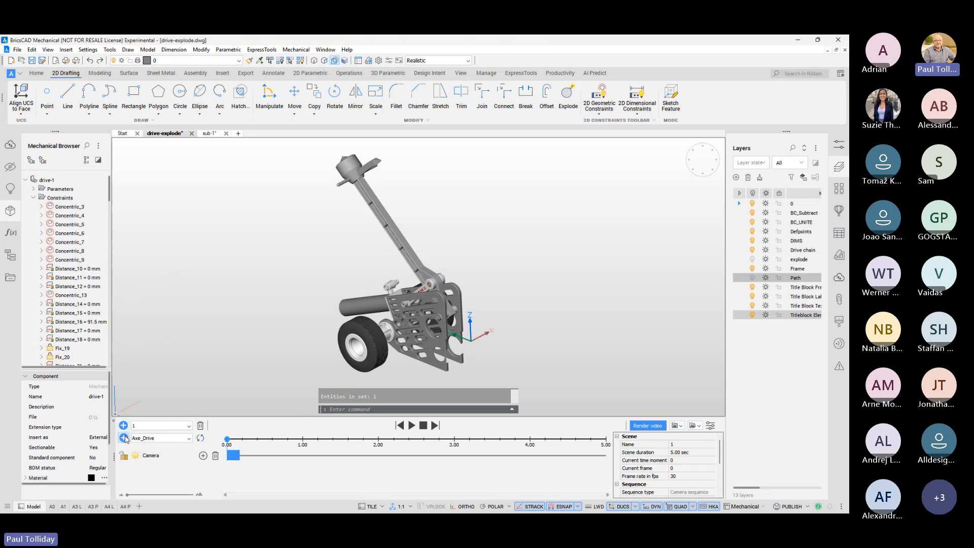
click(124, 439)
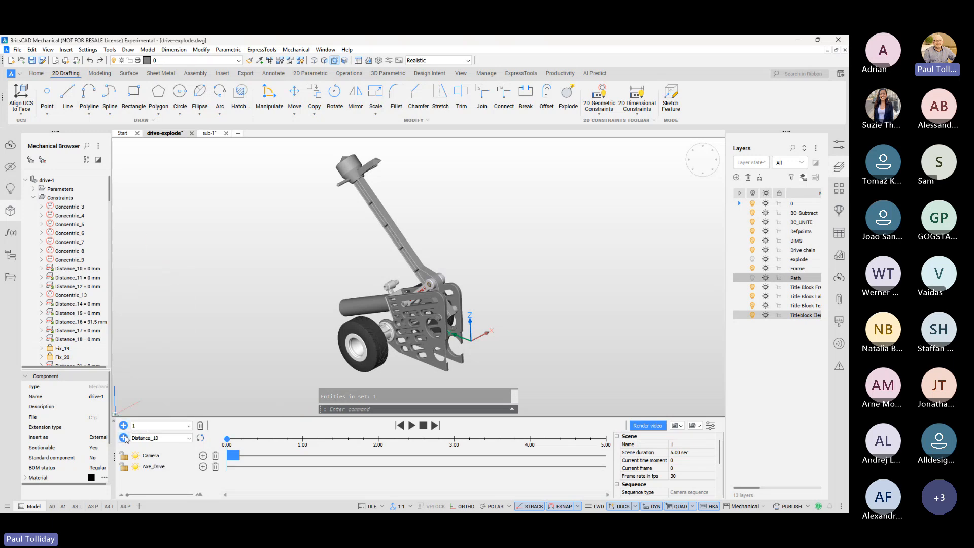
Step: Add a parameter sequence at 0 seconds on the Axe_Drive track and stretch it to about 2.08 seconds
click(203, 467)
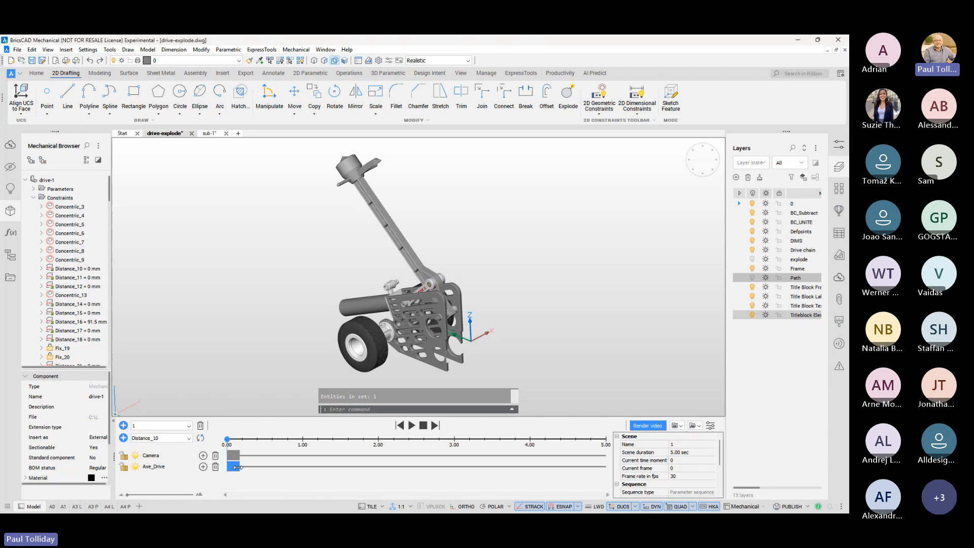
drag(238, 467, 379, 475)
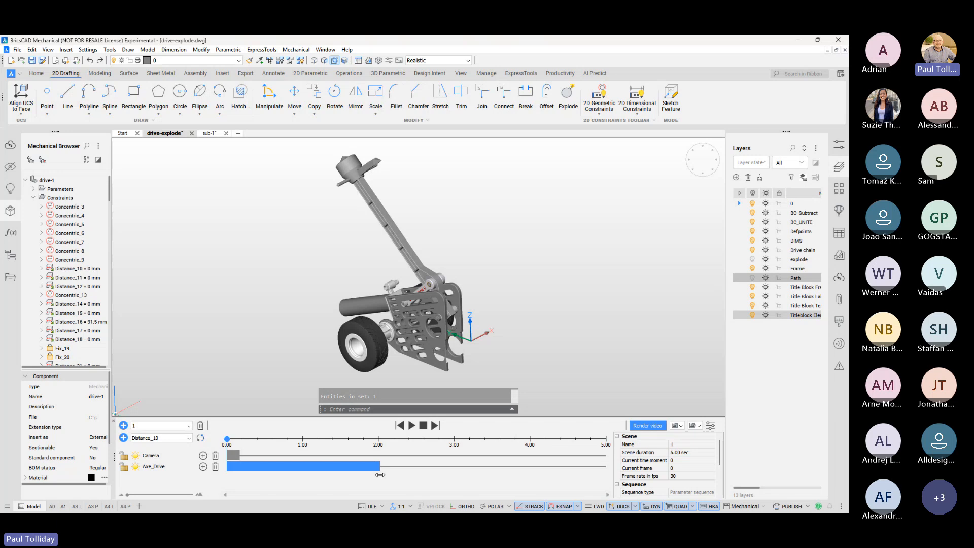
mouse_move(380, 475)
mouse_down()
mouse_move(609, 479)
mouse_move(385, 469)
mouse_up()
Step: Set the Axe_Drive sequence's end value to 200
scroll(674, 453, down, 3)
scroll(674, 454, down, 1)
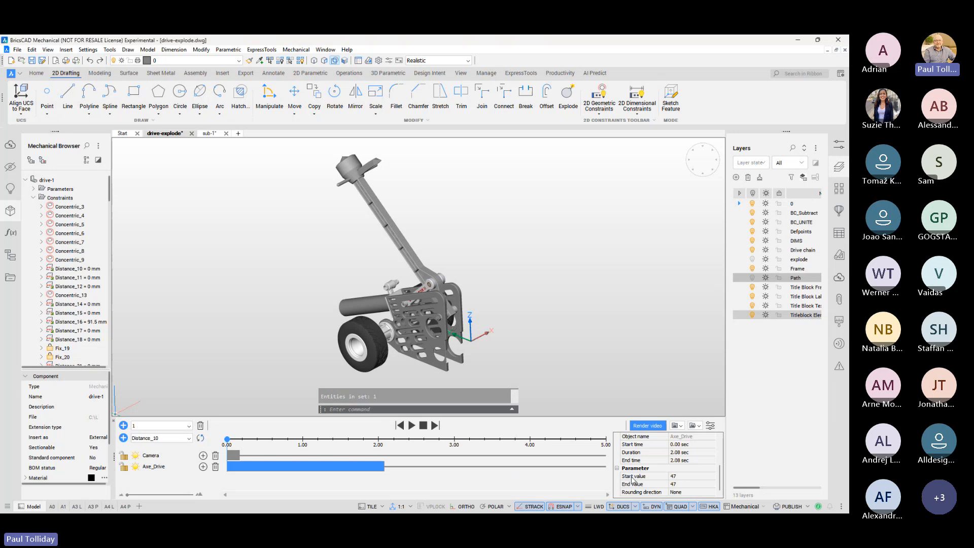
click(684, 477)
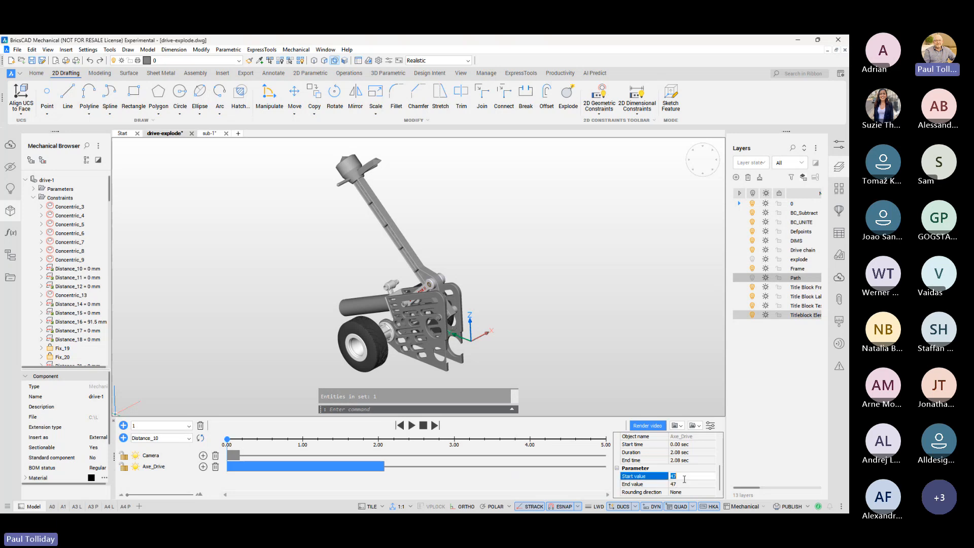
scroll(682, 478, up, 4)
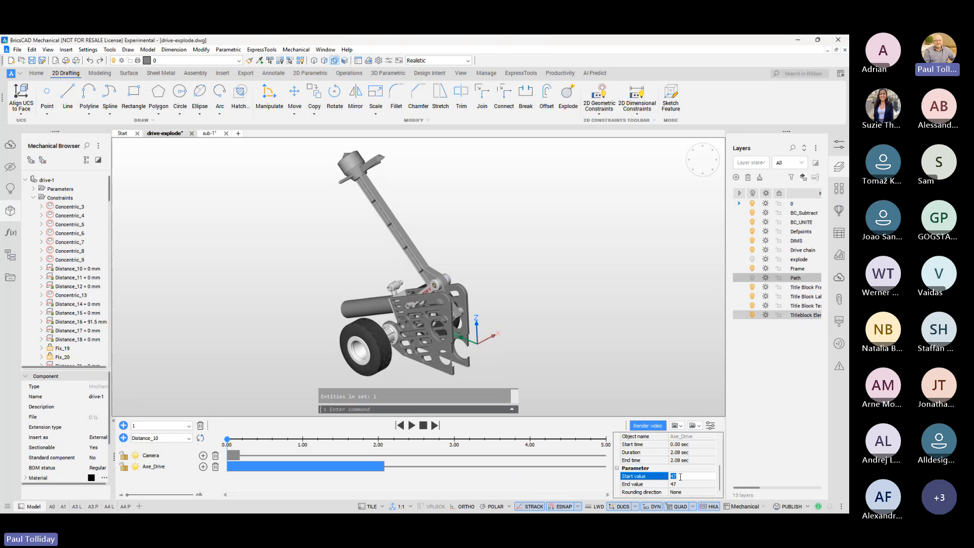
scroll(419, 277, up, 5)
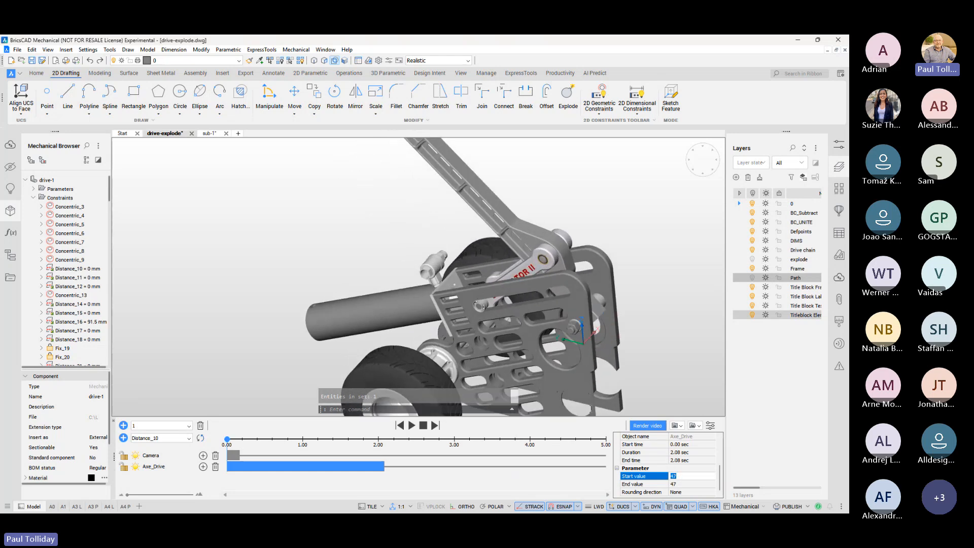
scroll(456, 205, up, 5)
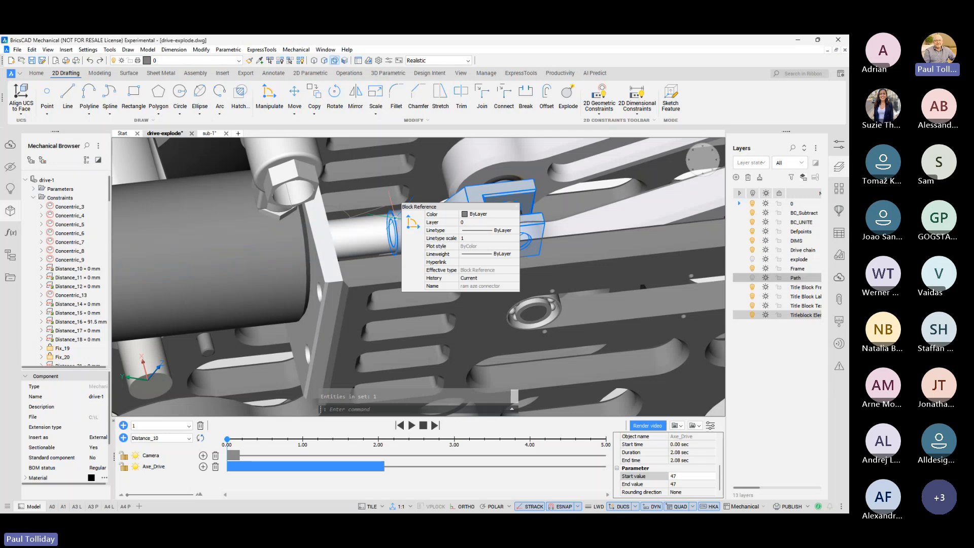
shift+middle_drag(394, 220, 370, 226)
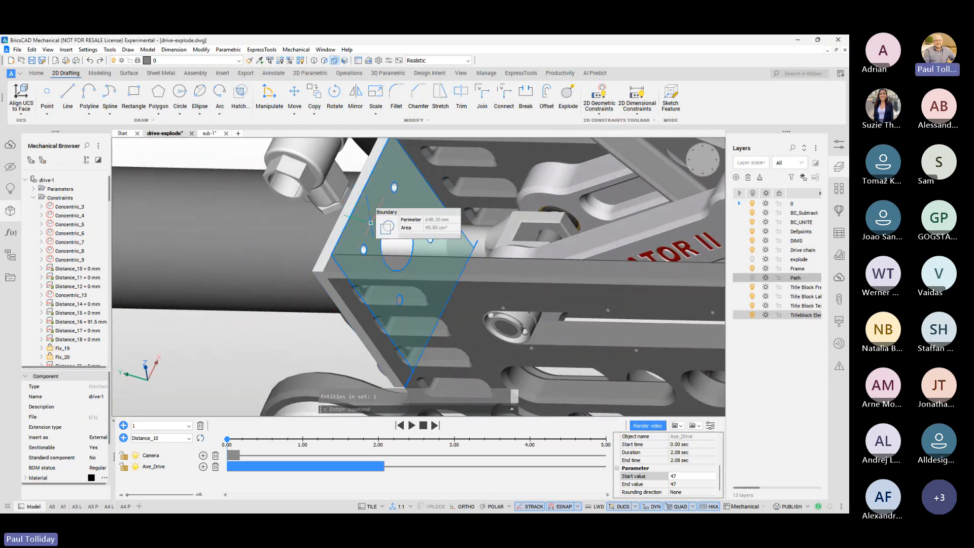
scroll(406, 282, down, 3)
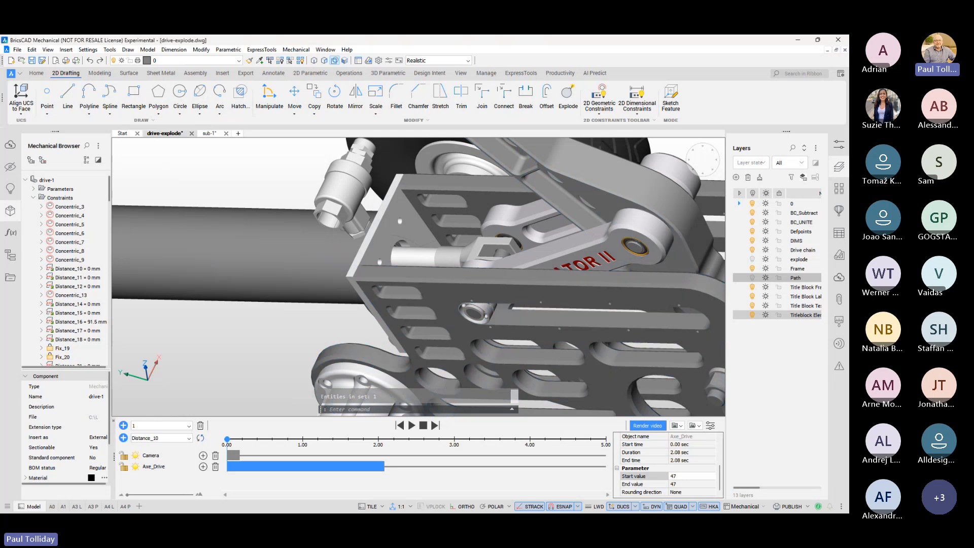
scroll(401, 289, down, 6)
click(685, 485)
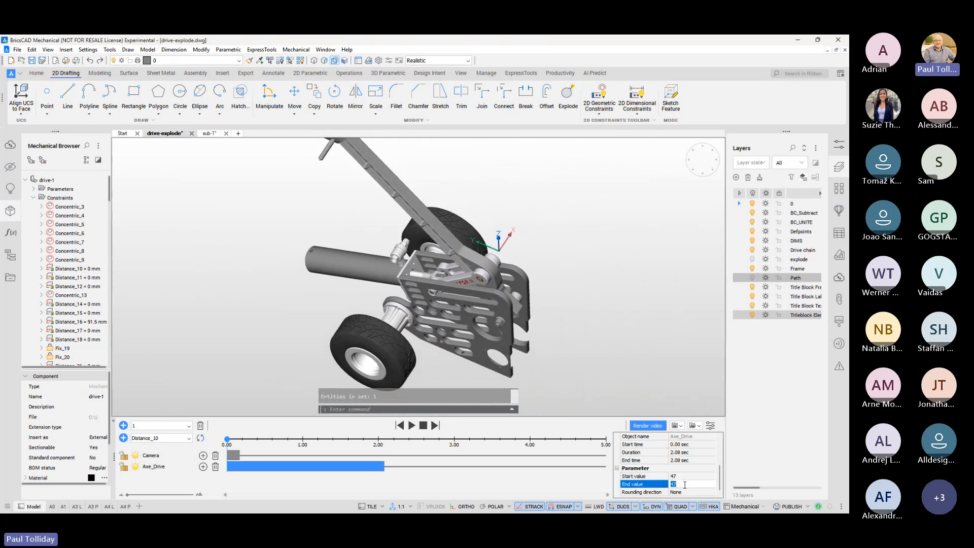
drag(685, 485, 668, 486)
text(200)
key(Return)
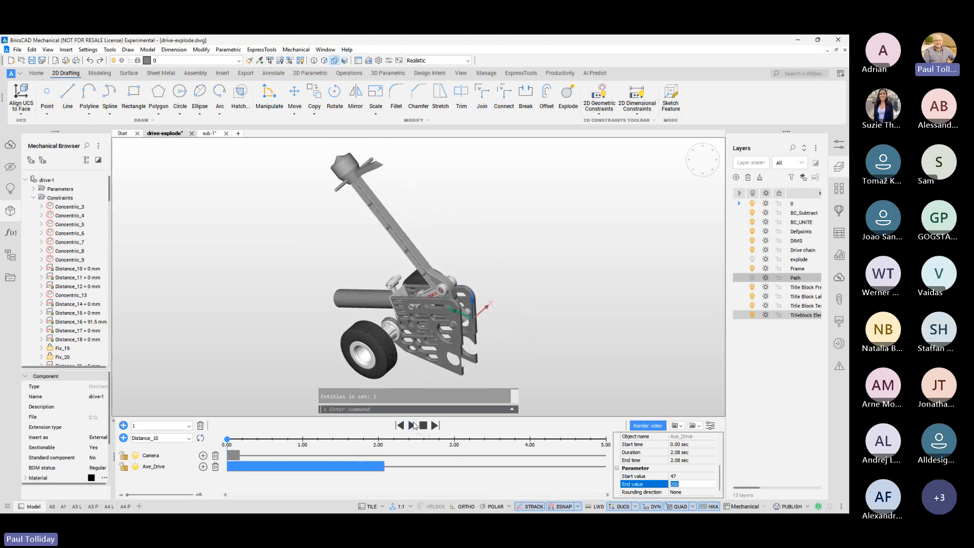
Step: Play the animation from 0 seconds to check the Axe_Drive motion, and stop the playback
click(412, 425)
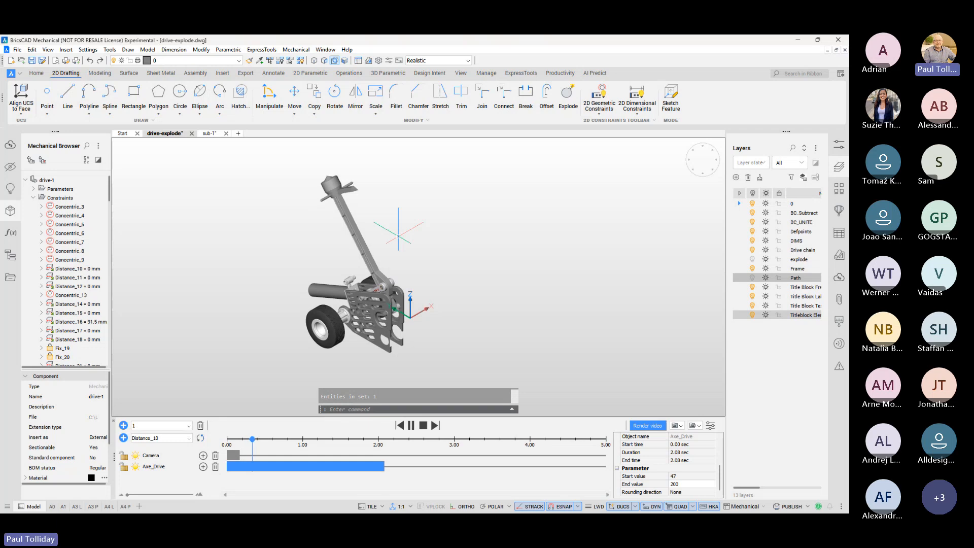
key(Escape)
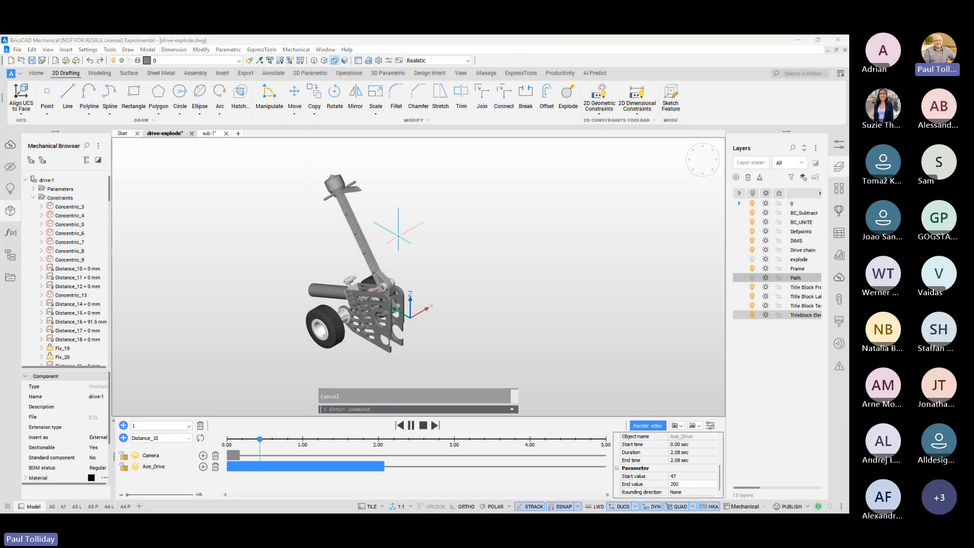
drag(425, 200, 202, 82)
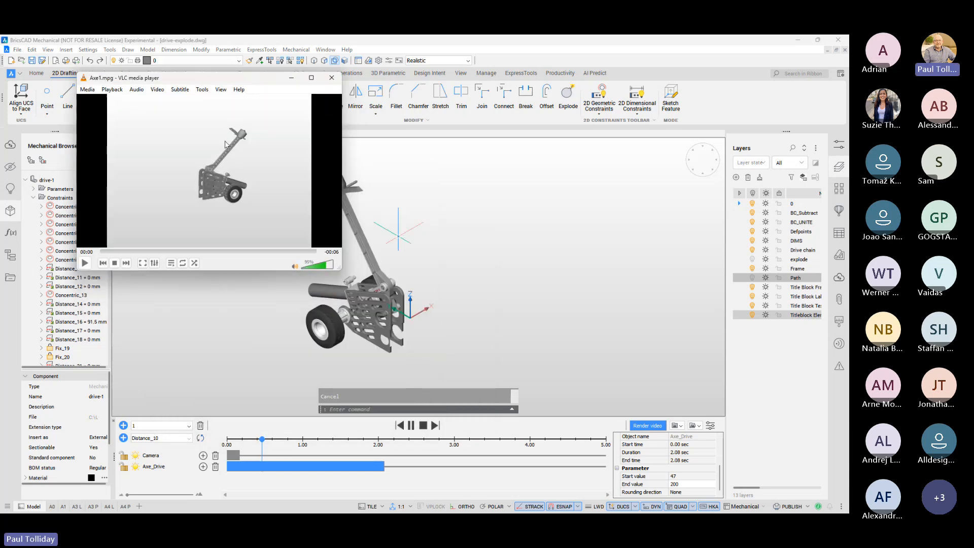
click(424, 428)
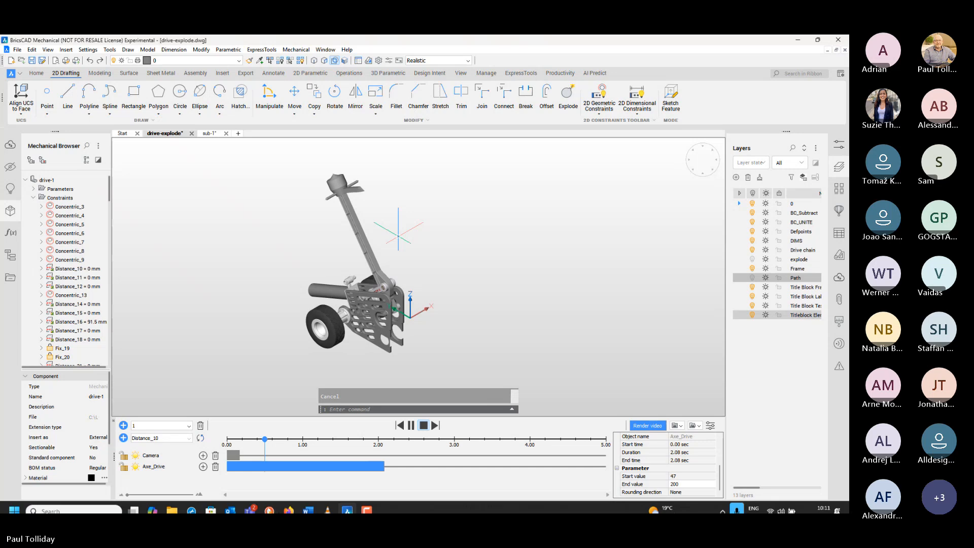
Step: Switch to VLC media player, enlarge its window, watch the rendered Axe1.mpg video, and minimize the player
mouse_move(329, 508)
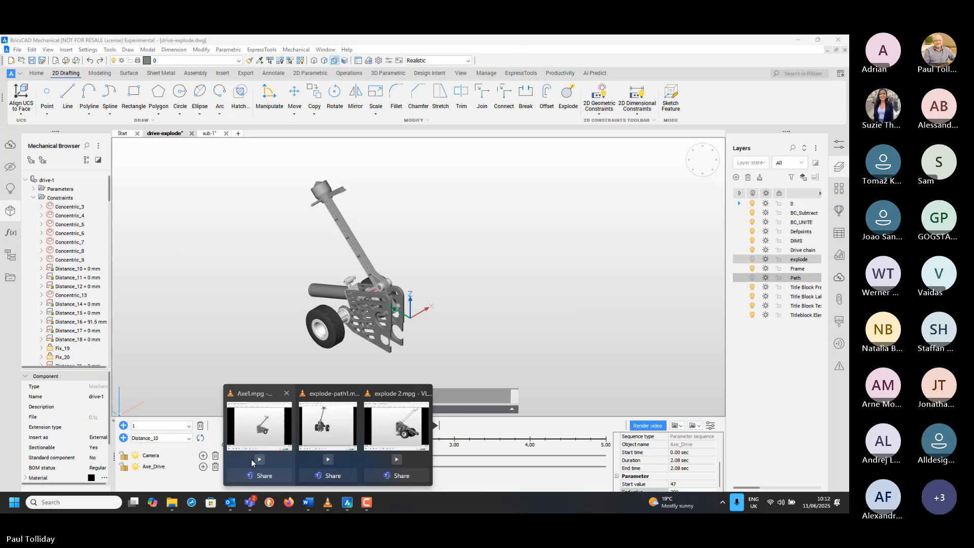
click(251, 459)
drag(217, 80, 260, 92)
drag(383, 284, 694, 453)
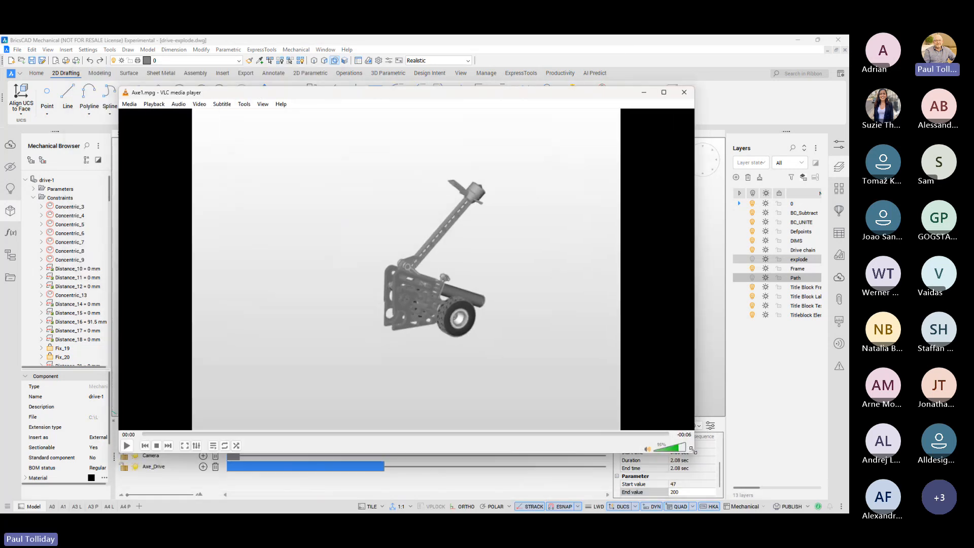
click(127, 446)
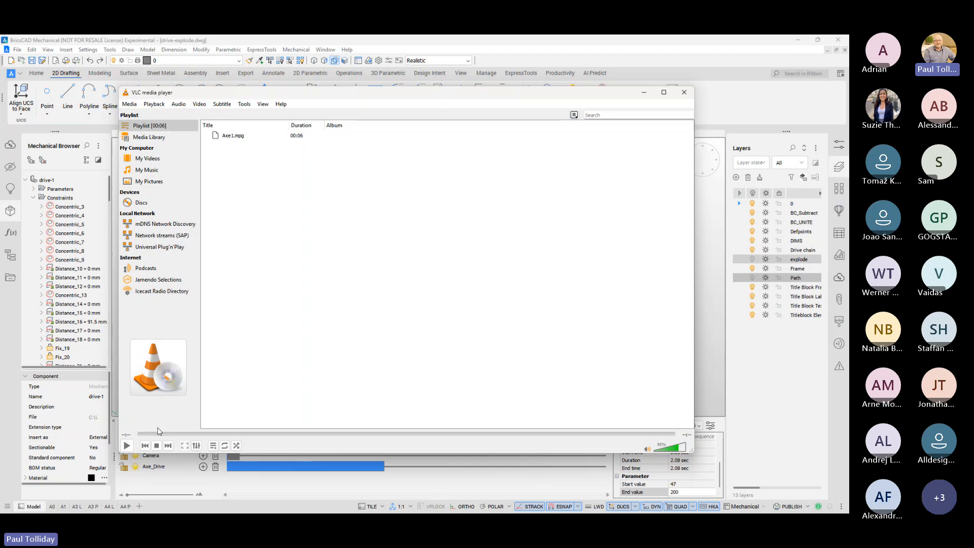
click(126, 445)
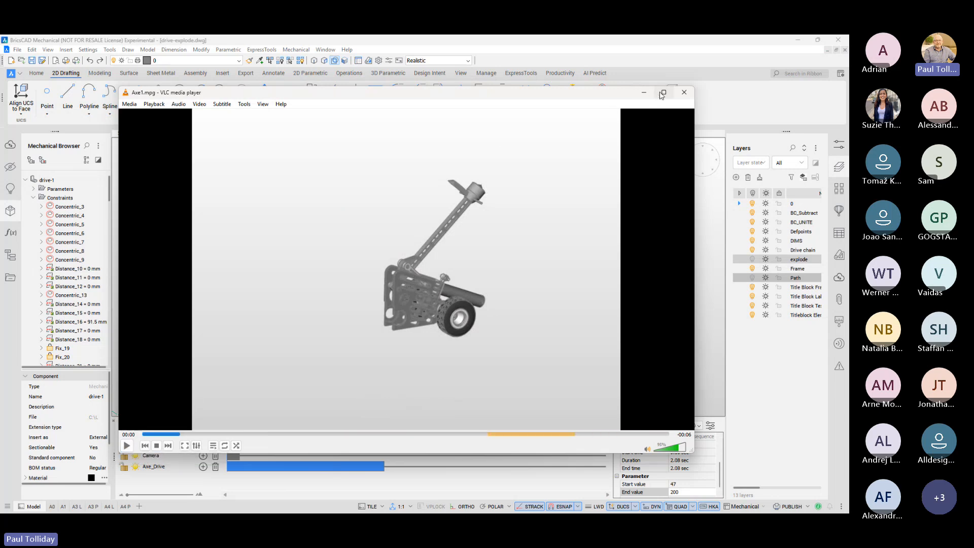
click(644, 94)
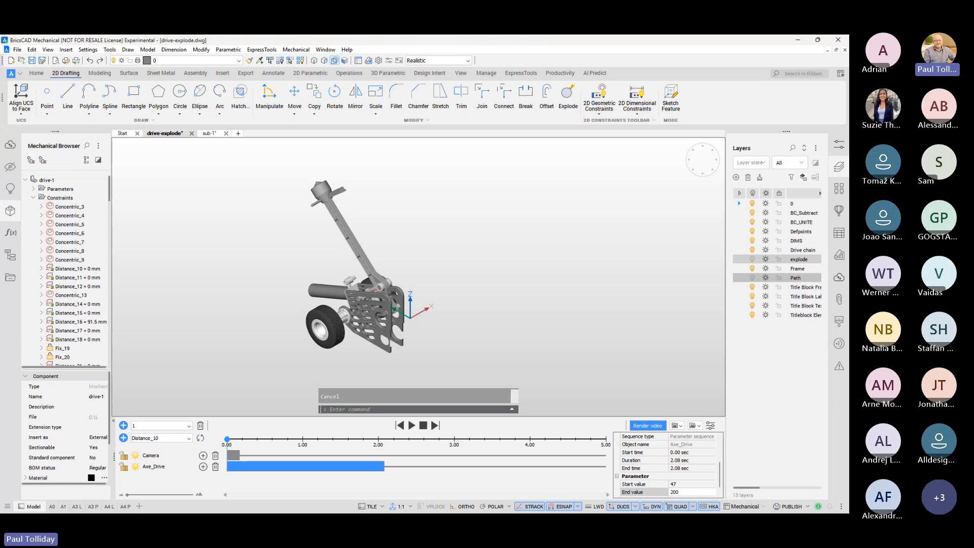
Step: Delete the Axe_Drive track and the sequence on the Camera track
shift+middle_drag(604, 213, 569, 215)
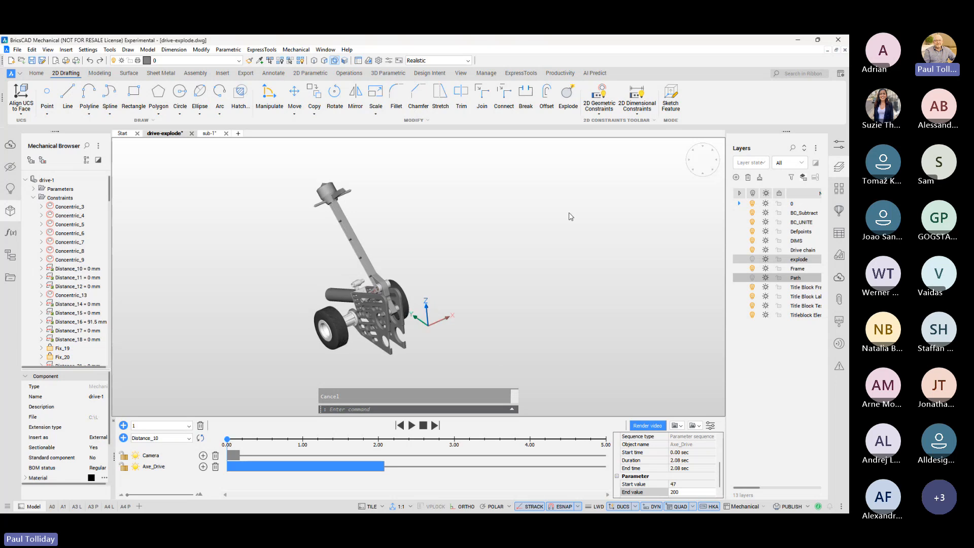
click(215, 467)
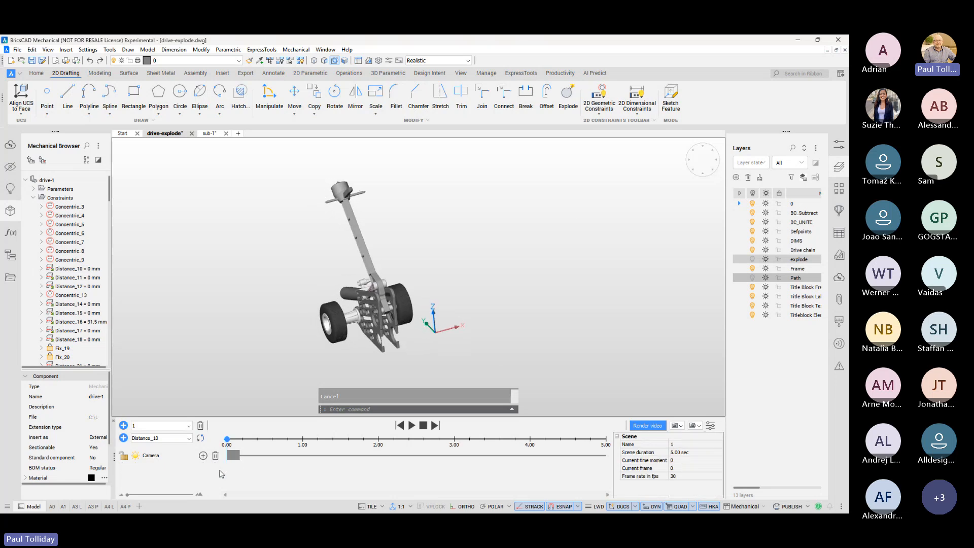
click(235, 458)
click(215, 458)
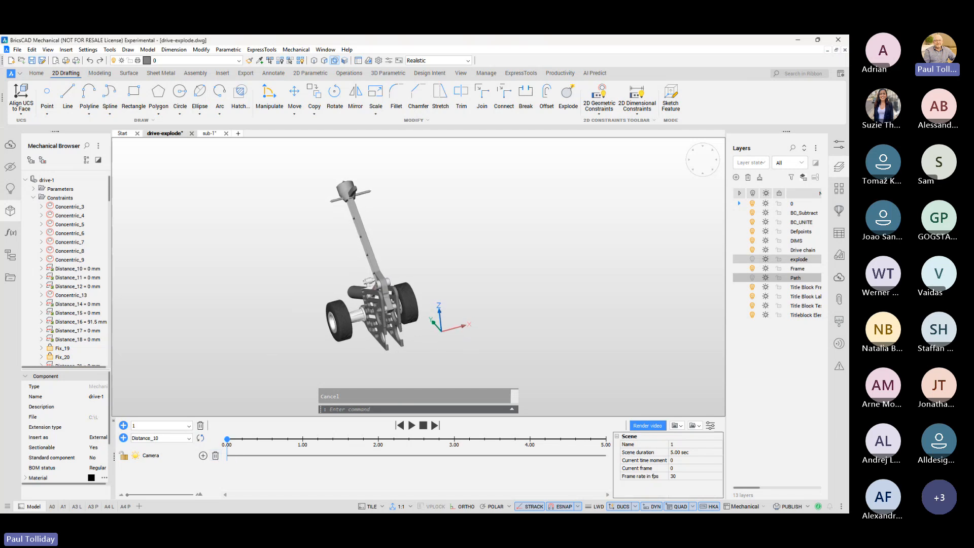
Step: Draw a straight line parallel to the X axis in front of the drive model from the top view, with ortho on
shift+middle_drag(259, 355, 268, 337)
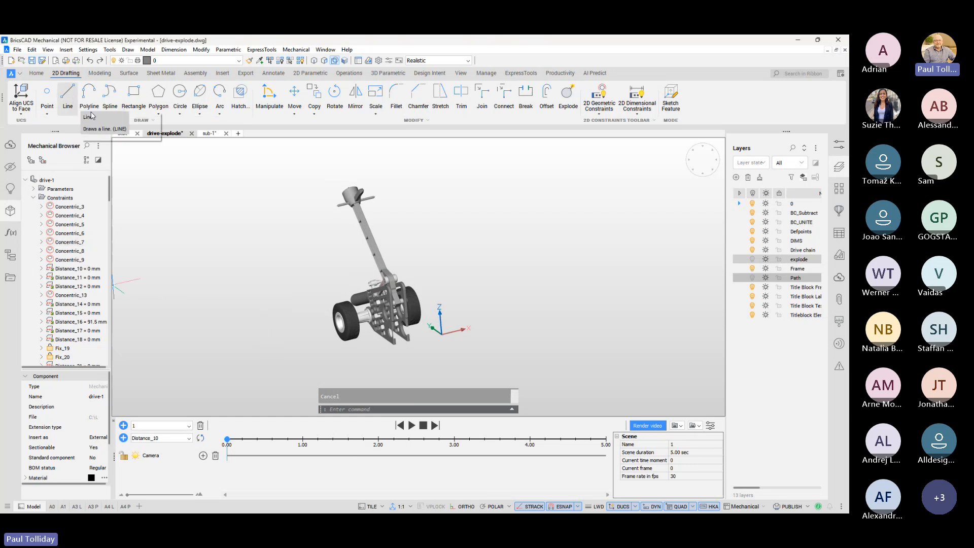
click(702, 161)
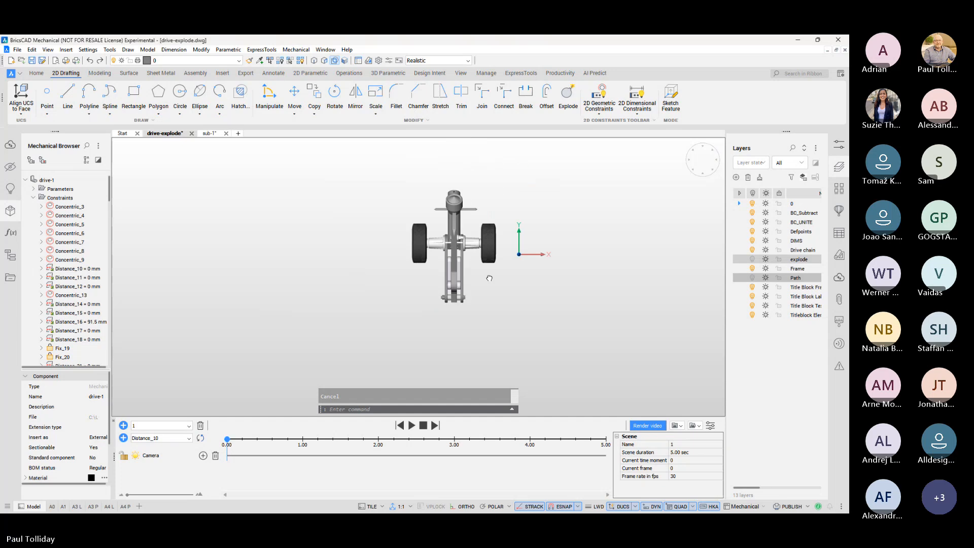
click(68, 97)
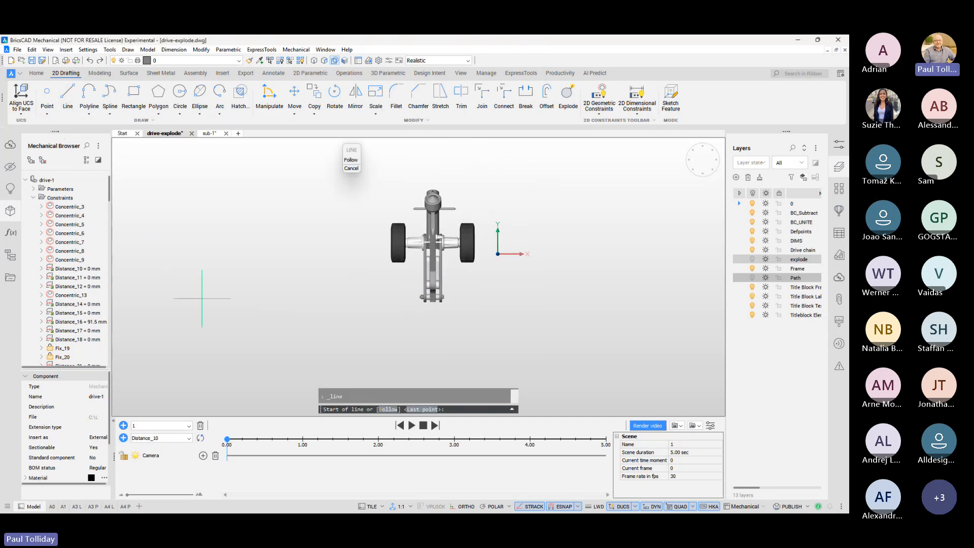
click(266, 359)
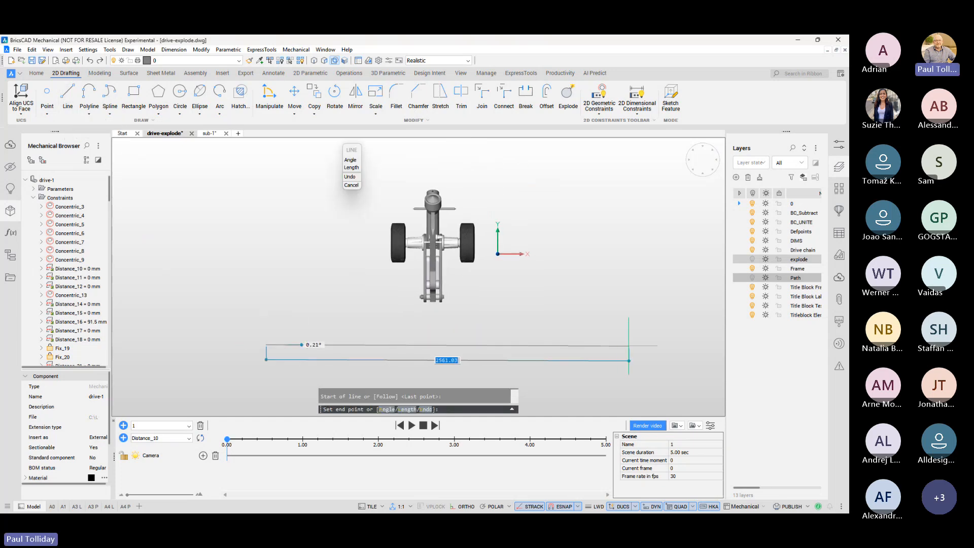
key(F8)
click(641, 345)
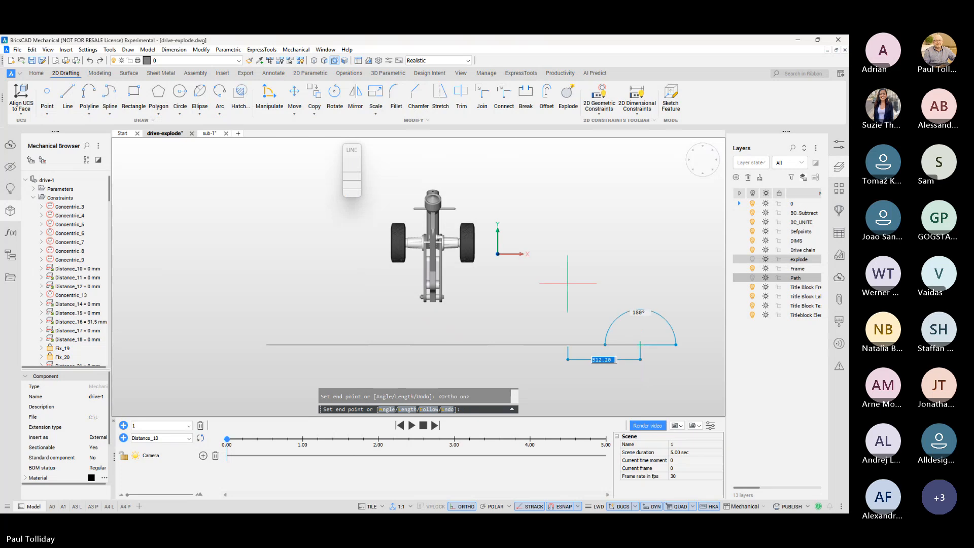
key(Return)
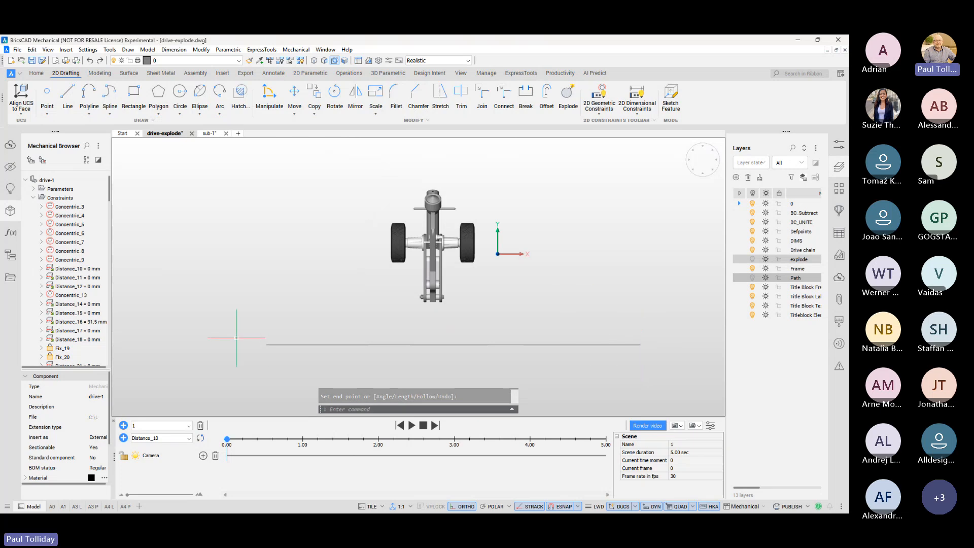
mouse_move(267, 338)
shift+middle_down()
mouse_move(280, 308)
mouse_move(256, 350)
shift+middle_up()
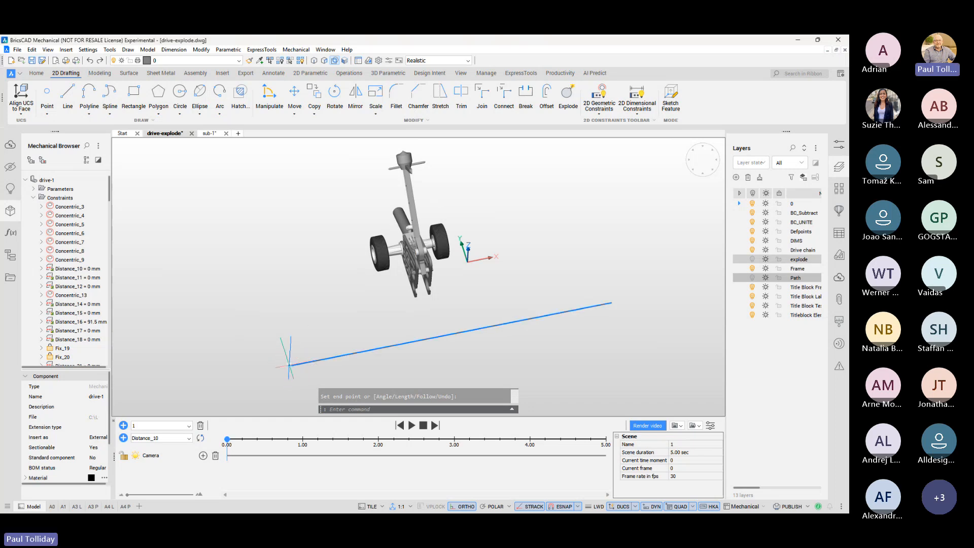
mouse_move(290, 364)
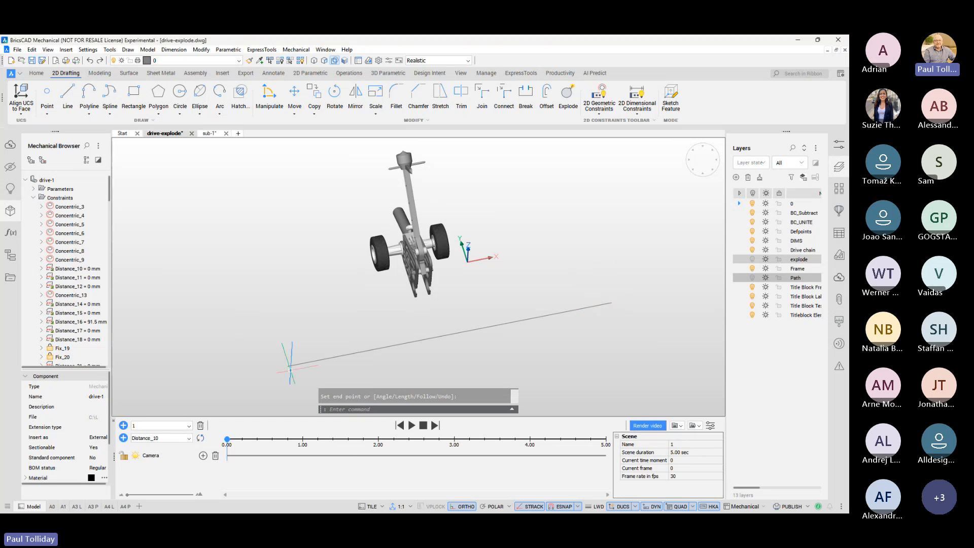
mouse_move(287, 366)
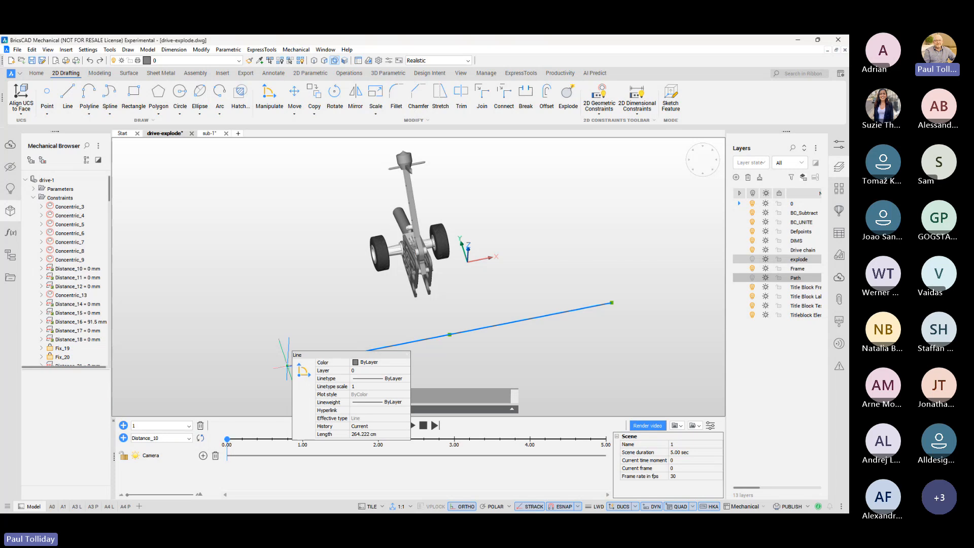
click(287, 366)
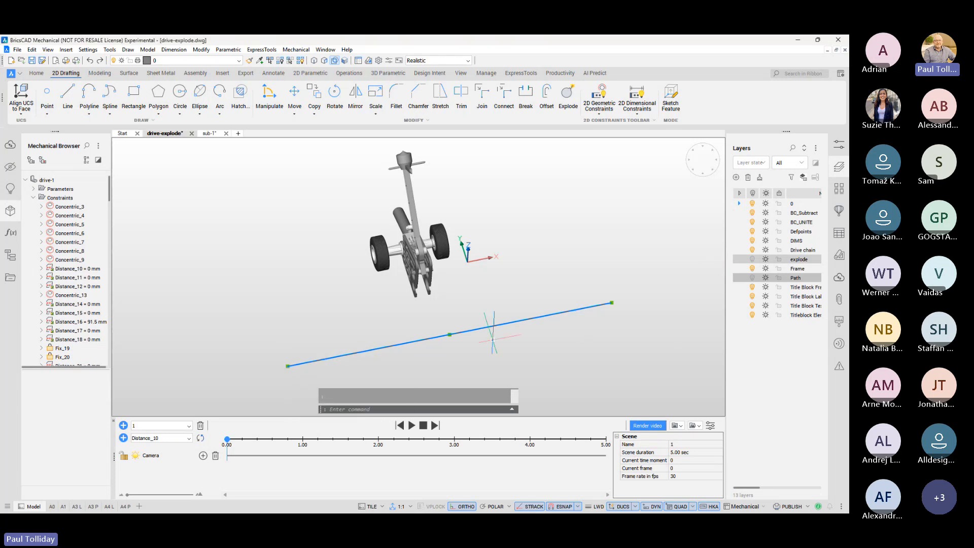
key(Escape)
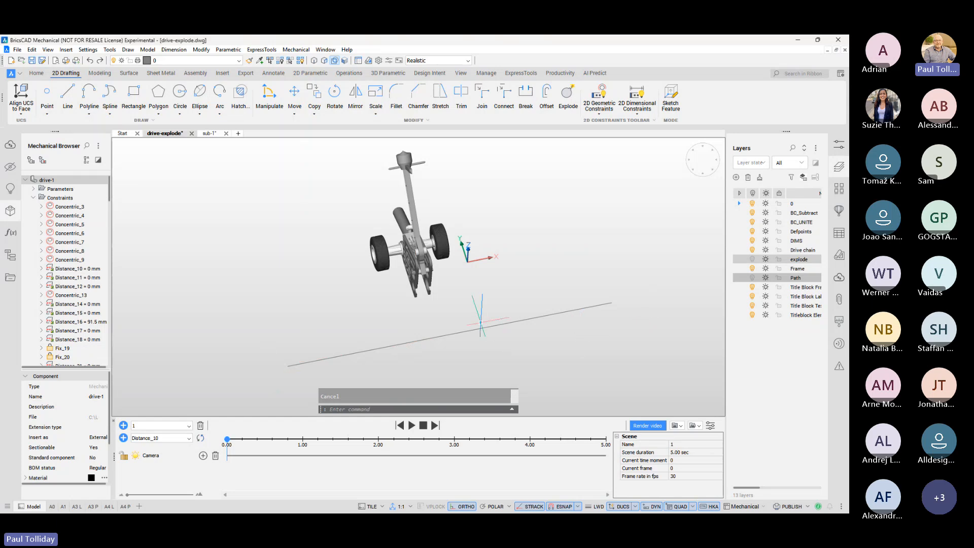
Step: Move the straight line in front of the model upward along the Z axis with the manipulator
shift+middle_drag(480, 322, 459, 284)
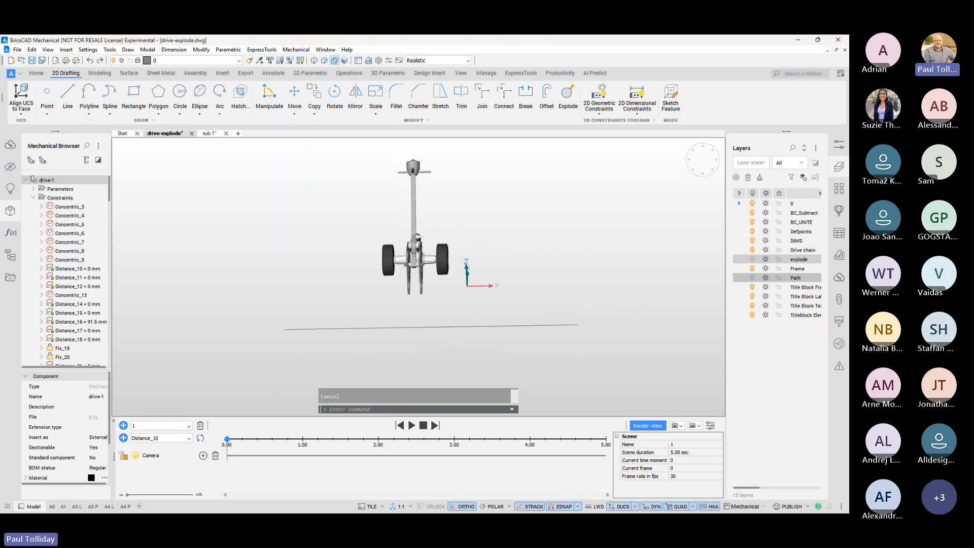
shift+middle_drag(447, 354, 424, 337)
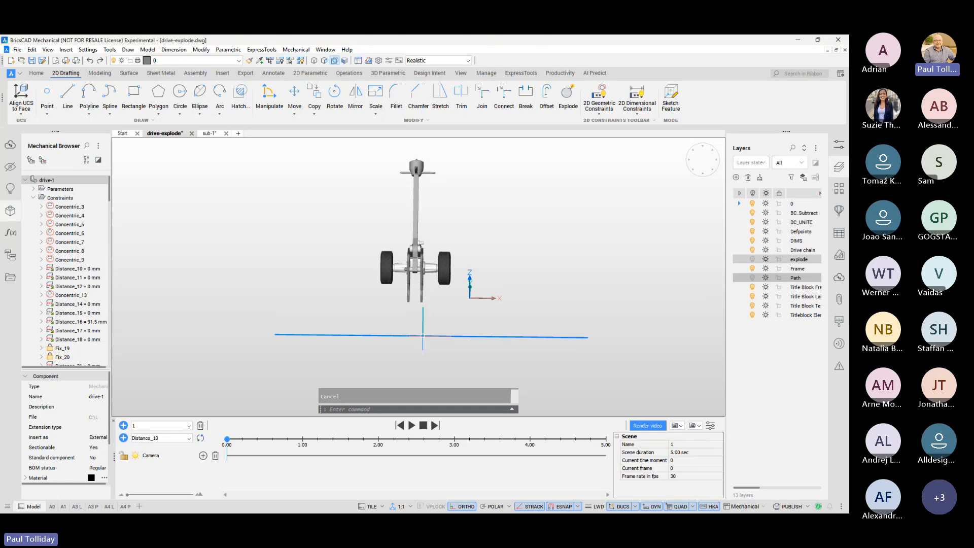
mouse_move(423, 335)
click(453, 340)
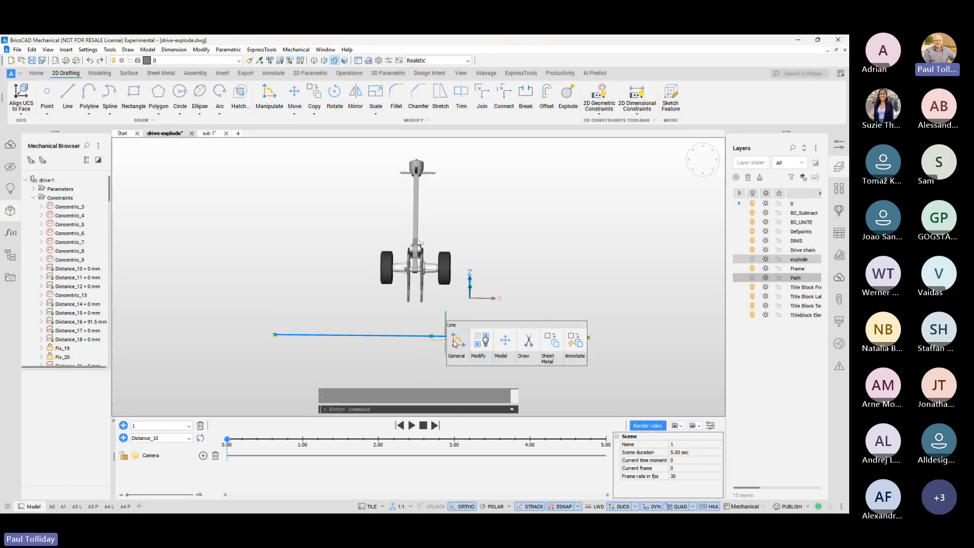
click(452, 339)
shift+middle_drag(447, 324, 434, 321)
click(421, 290)
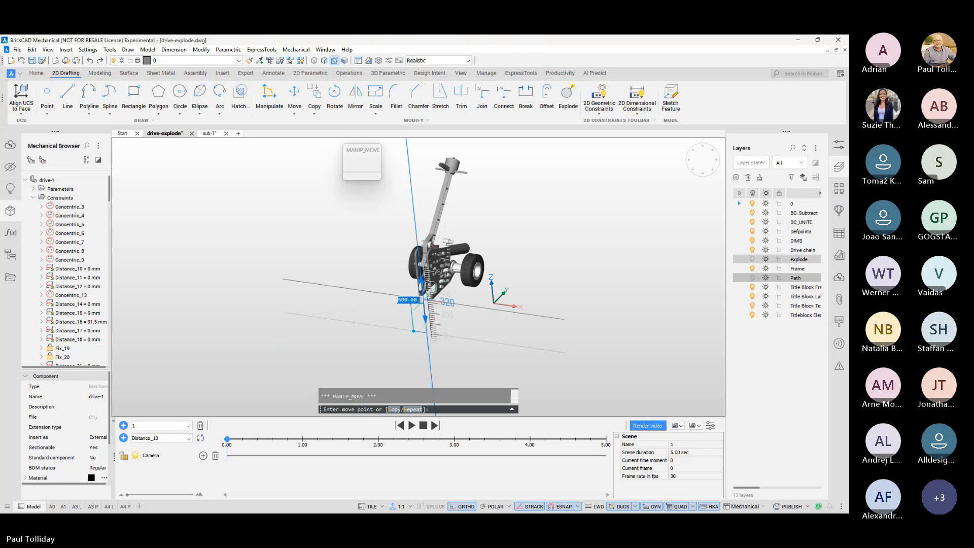
click(405, 206)
Step: Move the raised line along the Y axis, well away from the front of the drive model, and deselect it
shift+middle_drag(405, 207, 339, 208)
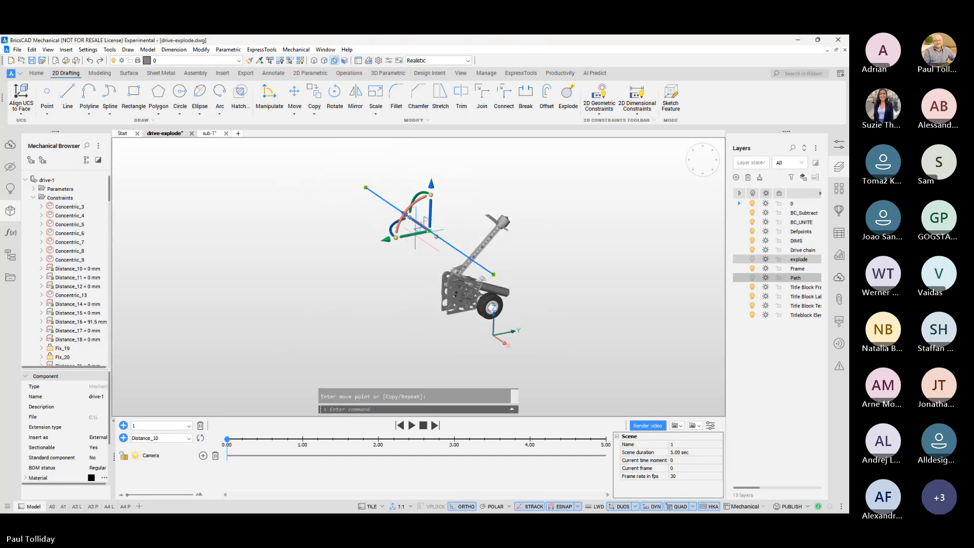
click(415, 234)
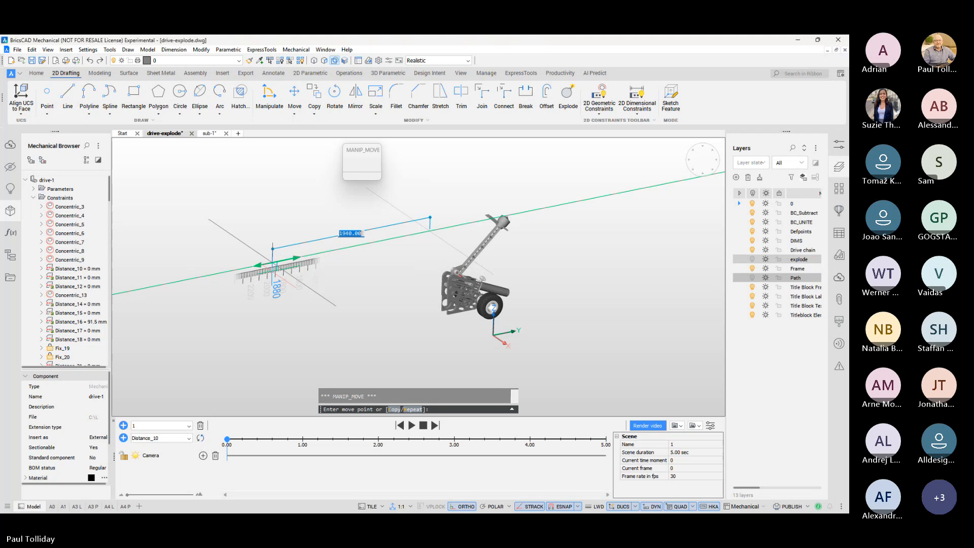
key(Escape)
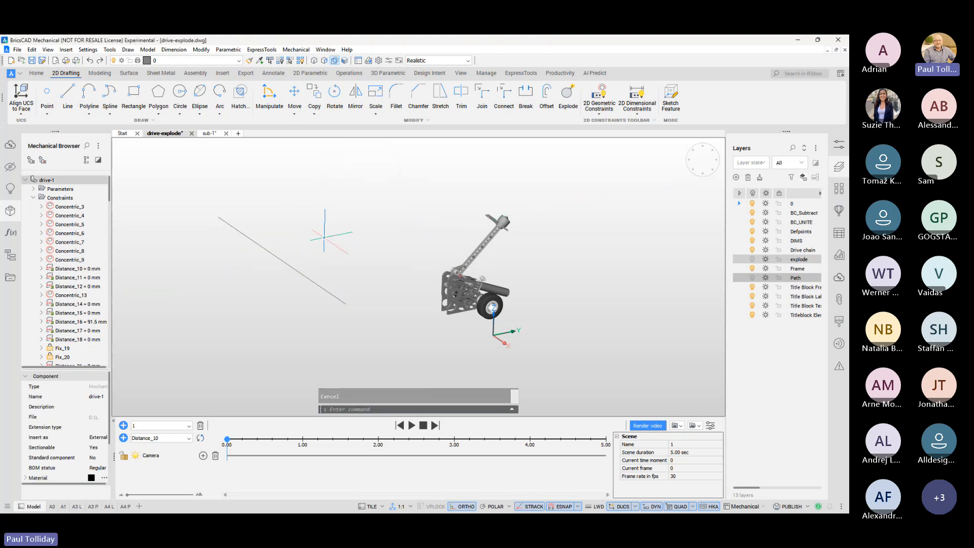
Step: Add a sequence to the Camera track and set its camera position to Dynamic
shift+middle_drag(324, 238, 429, 217)
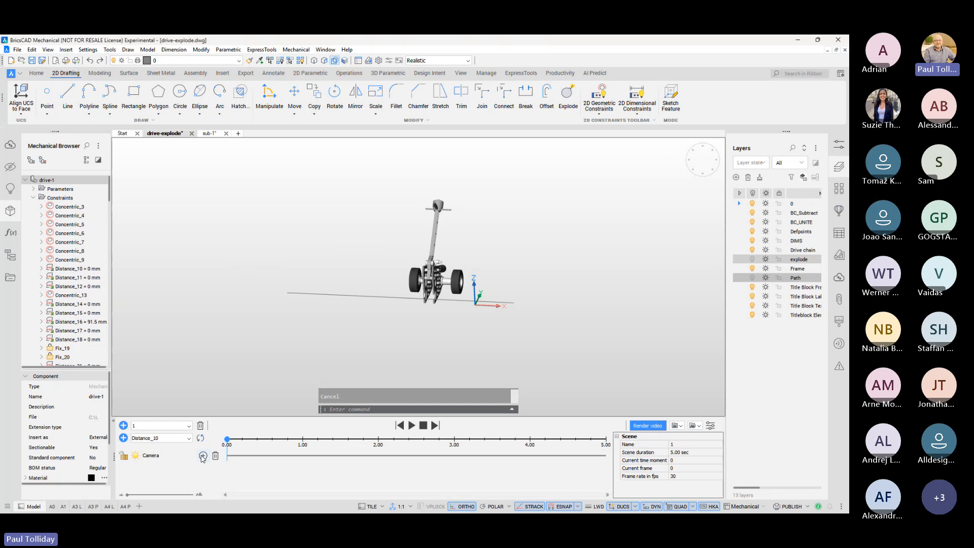
click(202, 456)
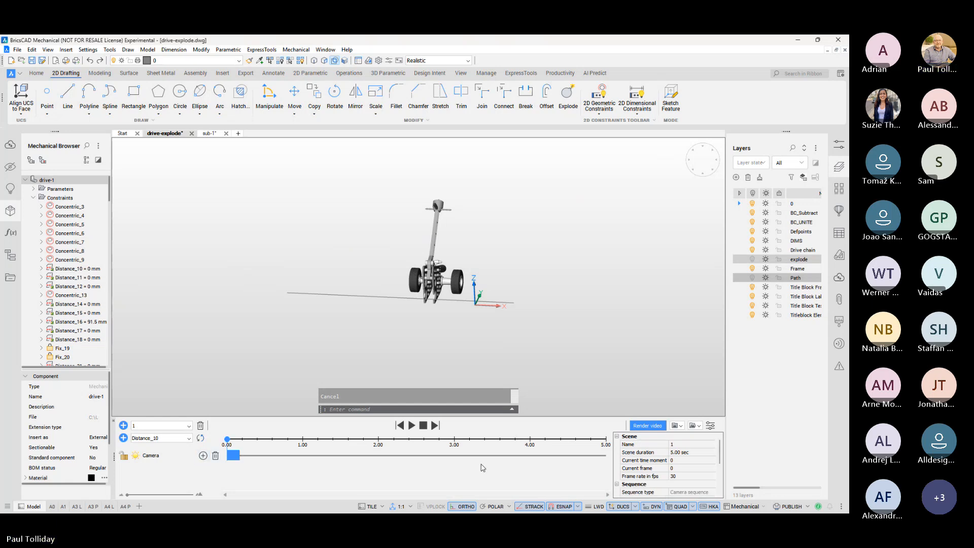
scroll(676, 458, down, 3)
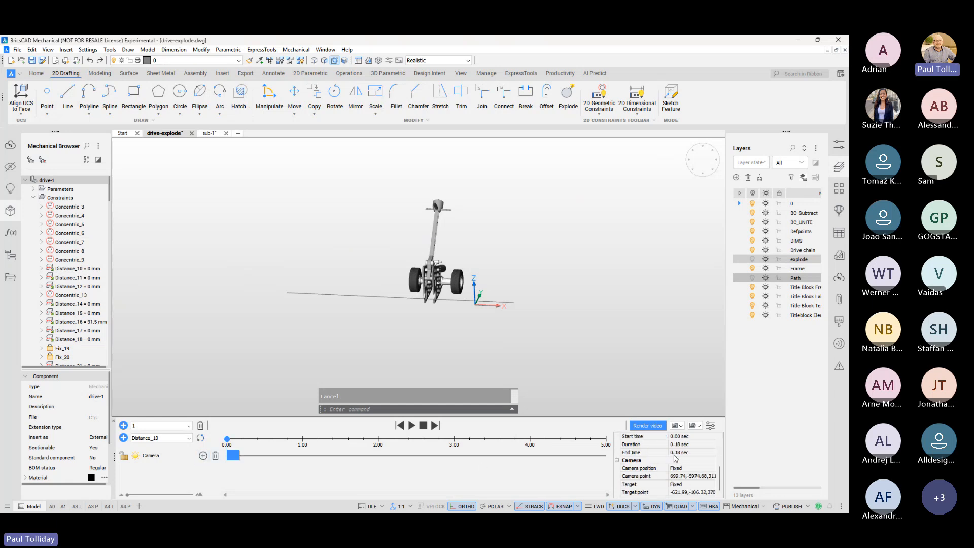
click(694, 470)
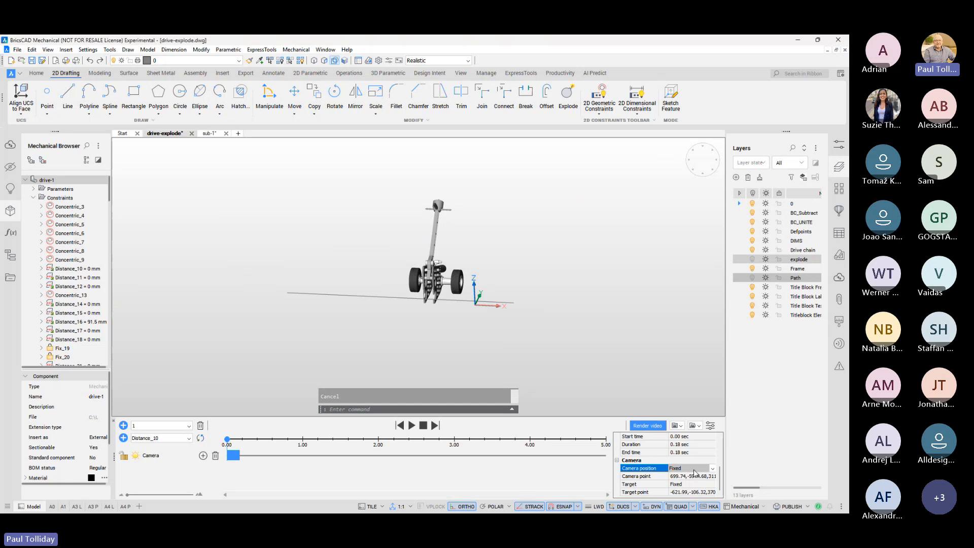
click(713, 468)
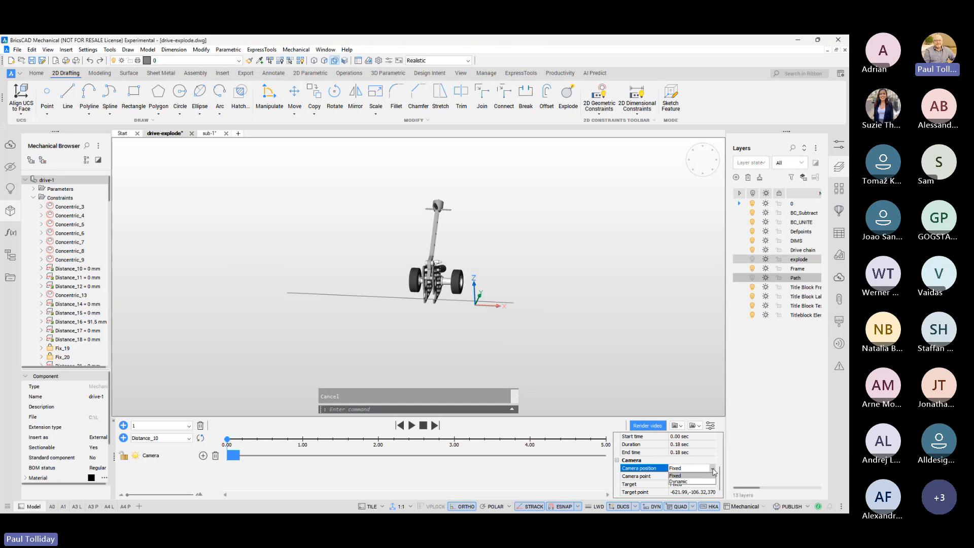
click(680, 481)
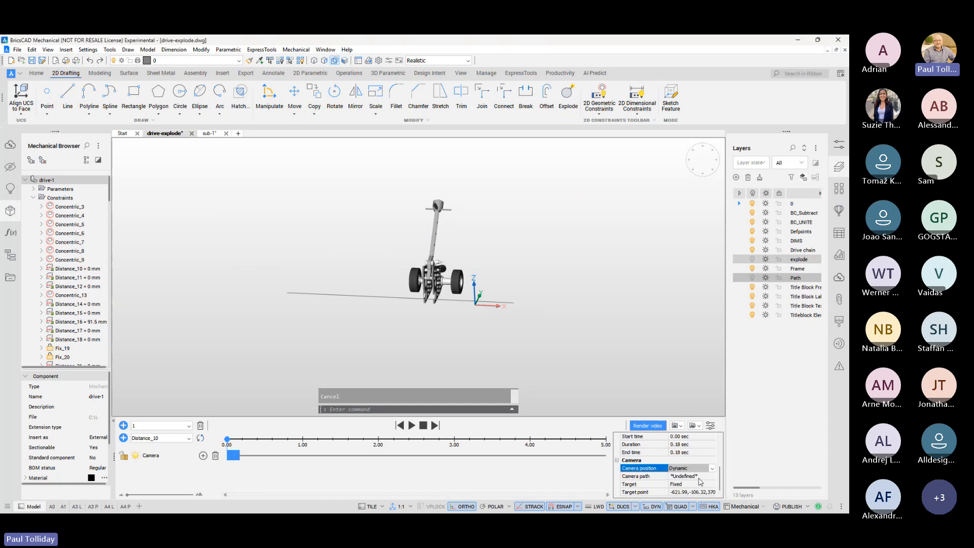
Step: Assign the straight line as the sequence's camera path, accepting the suggested path name
click(695, 479)
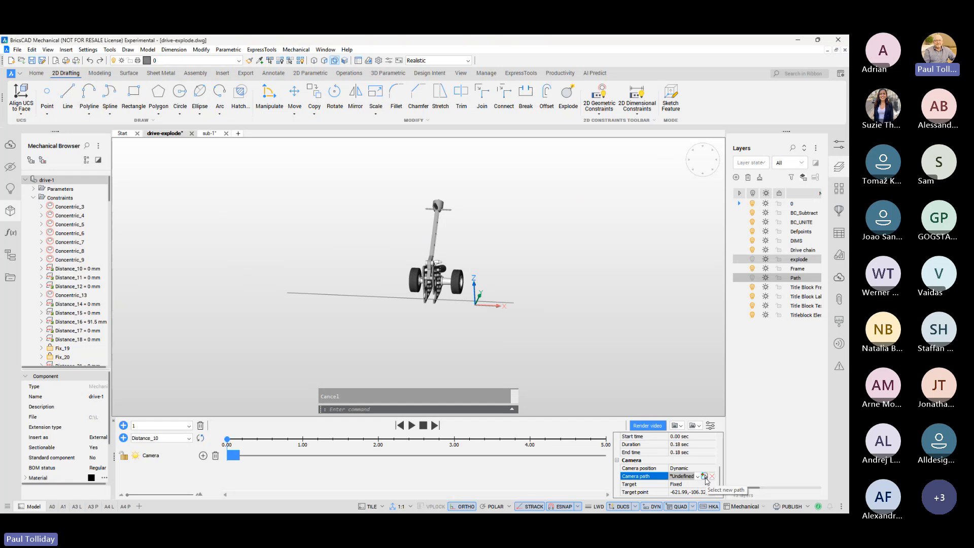
click(704, 477)
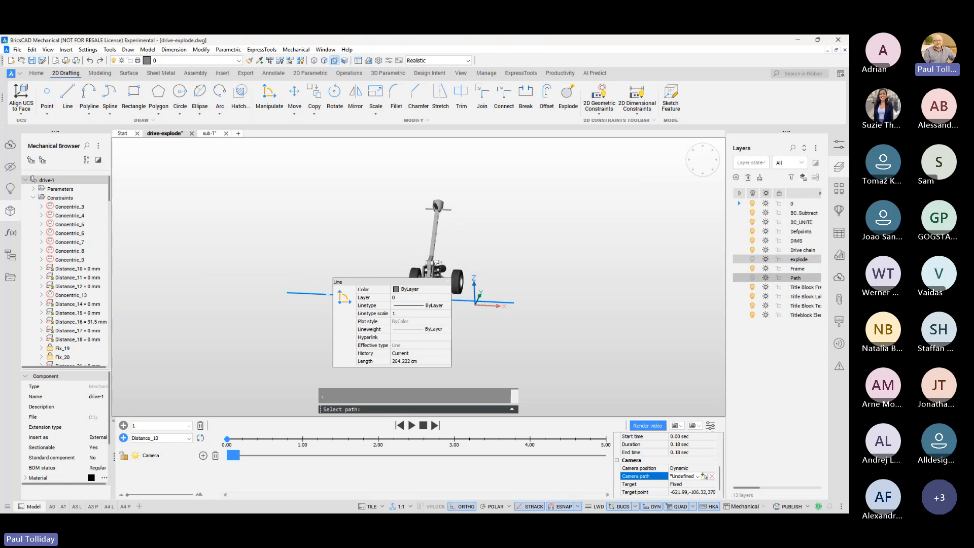
click(328, 292)
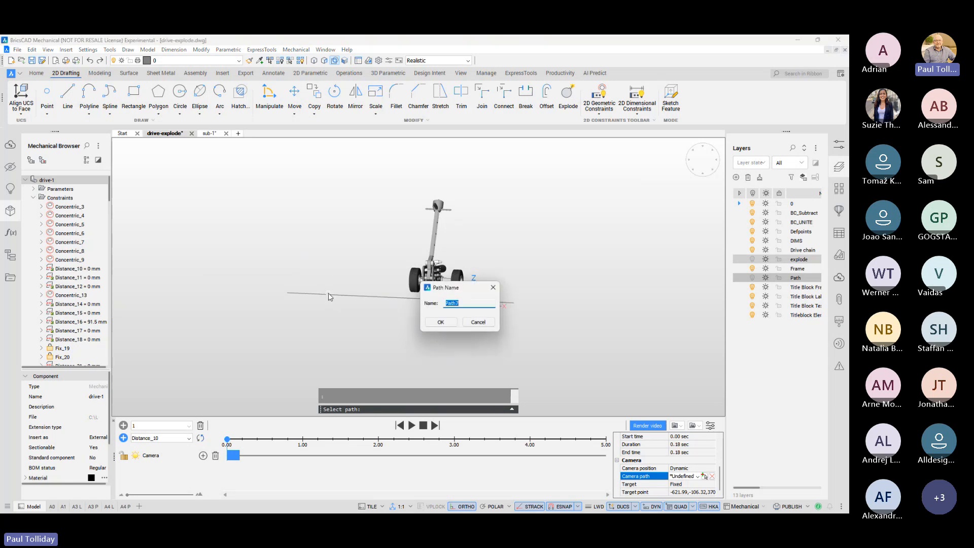
click(440, 322)
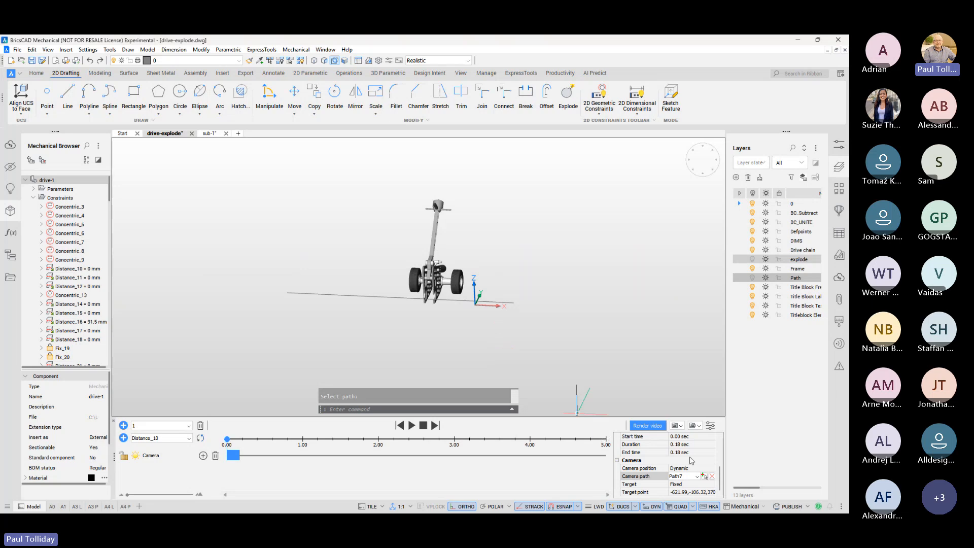
Step: Keep the camera target Fixed and pick its target point on the Axe_Arm near its pivot, accepting the suggested point name
click(702, 486)
click(713, 484)
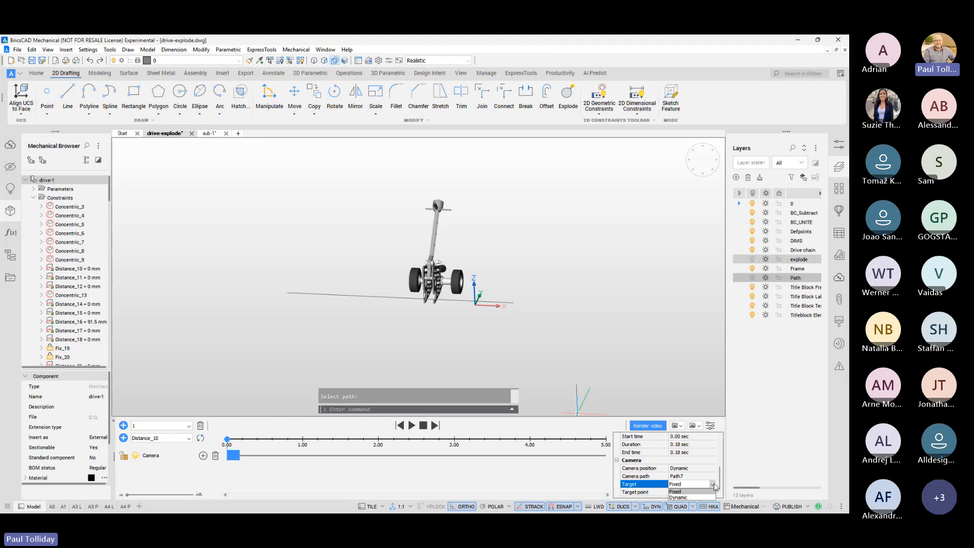
click(703, 493)
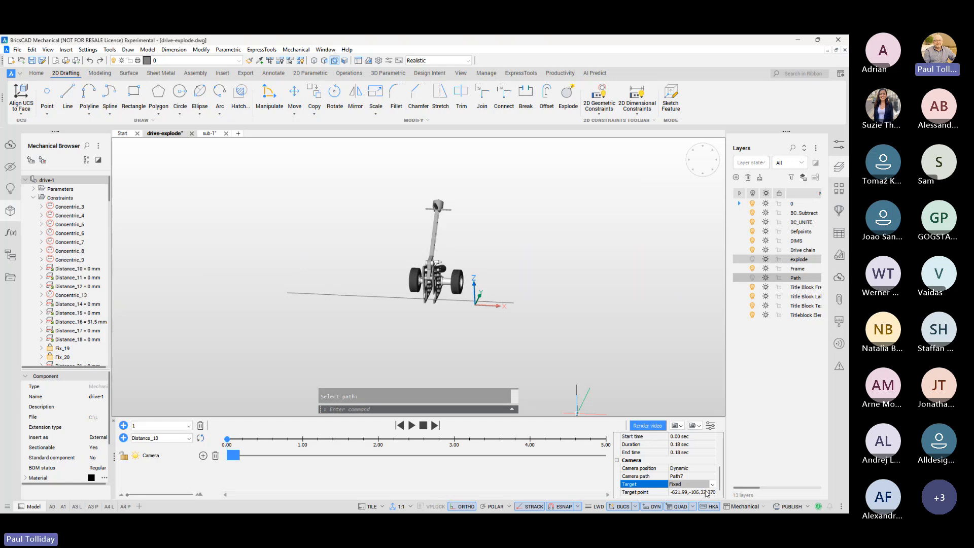
click(706, 492)
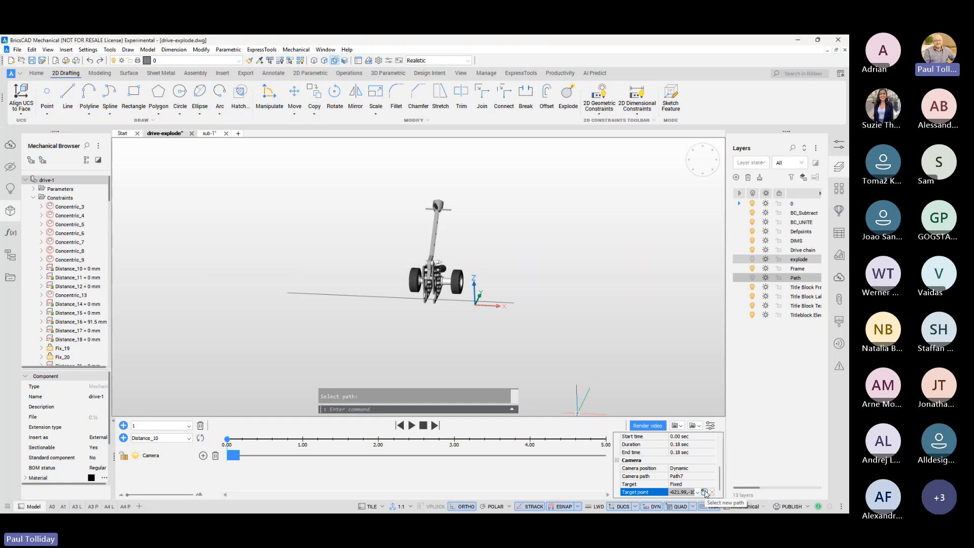
click(704, 492)
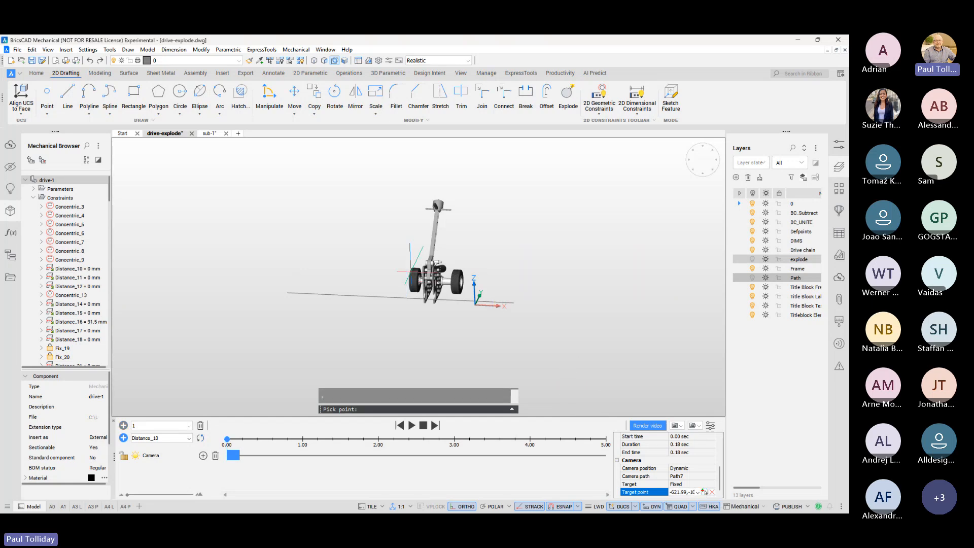
scroll(423, 263, up, 6)
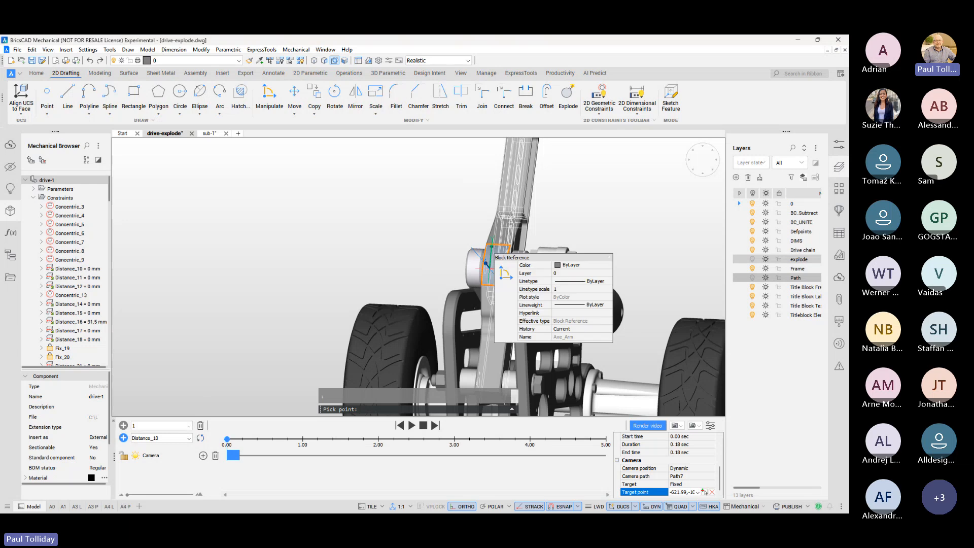
click(488, 266)
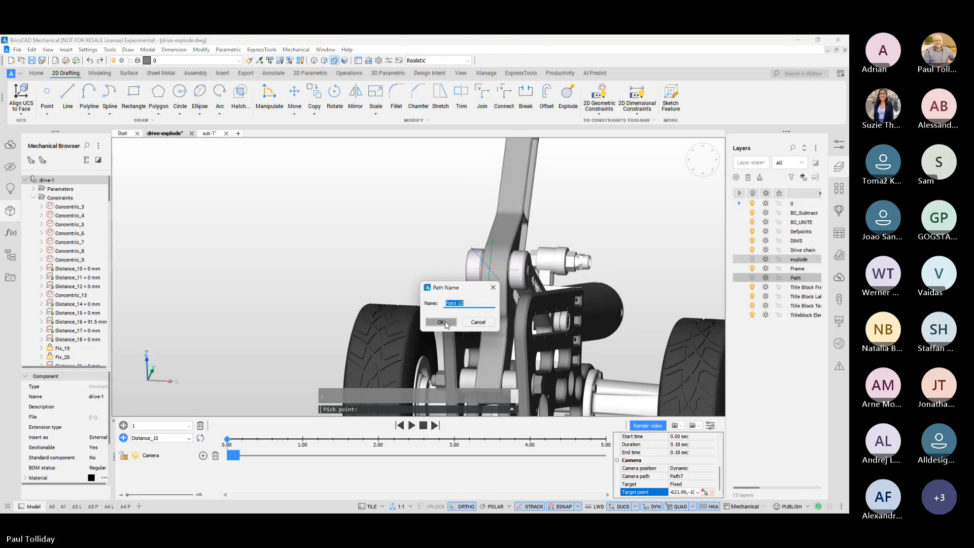
click(444, 322)
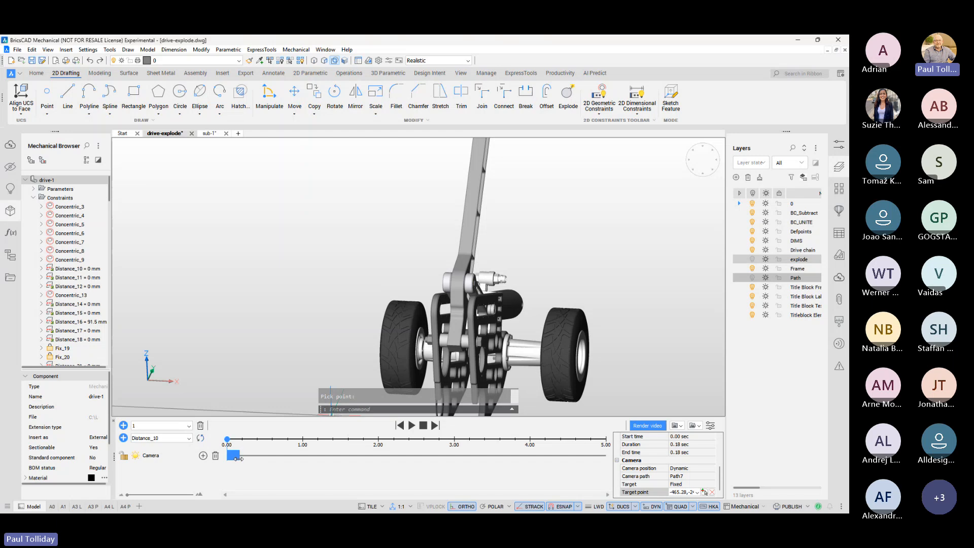
Step: Extend the Camera sequence to end at about 4 seconds and play the animation
drag(239, 456, 532, 473)
click(411, 426)
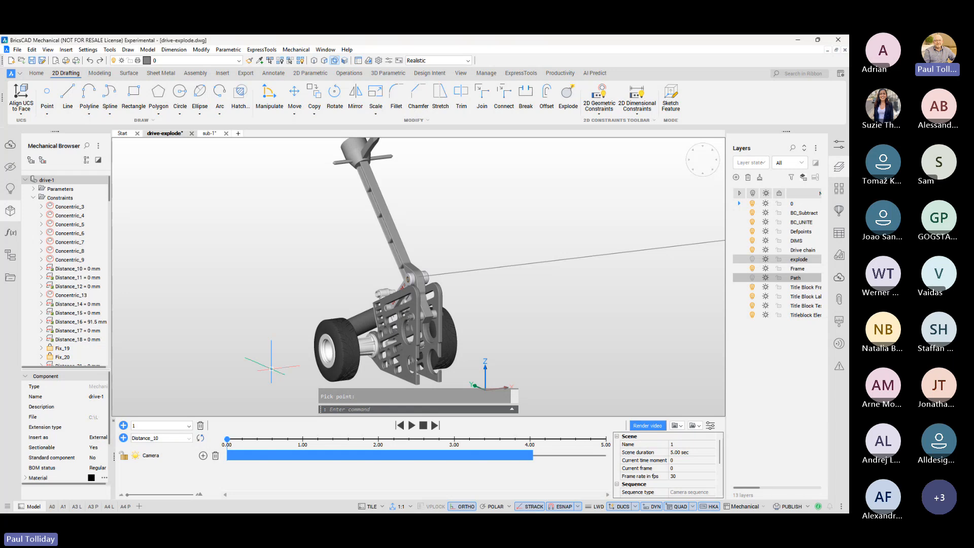
Step: Rotate the camera path line about the Y axis through its midpoint so it rises steeply toward positive X, and deselect it
scroll(288, 339, down, 3)
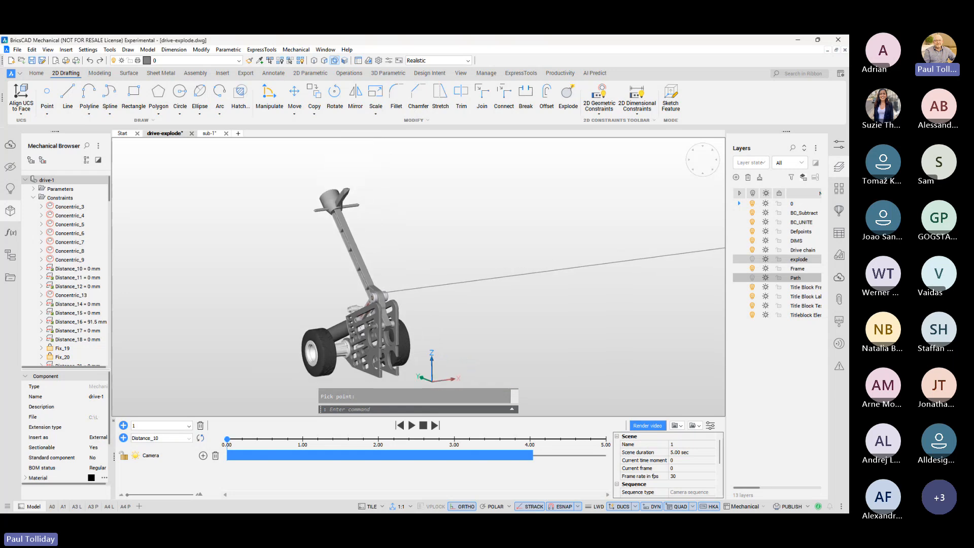
shift+middle_drag(288, 339, 265, 363)
shift+middle_drag(539, 286, 536, 288)
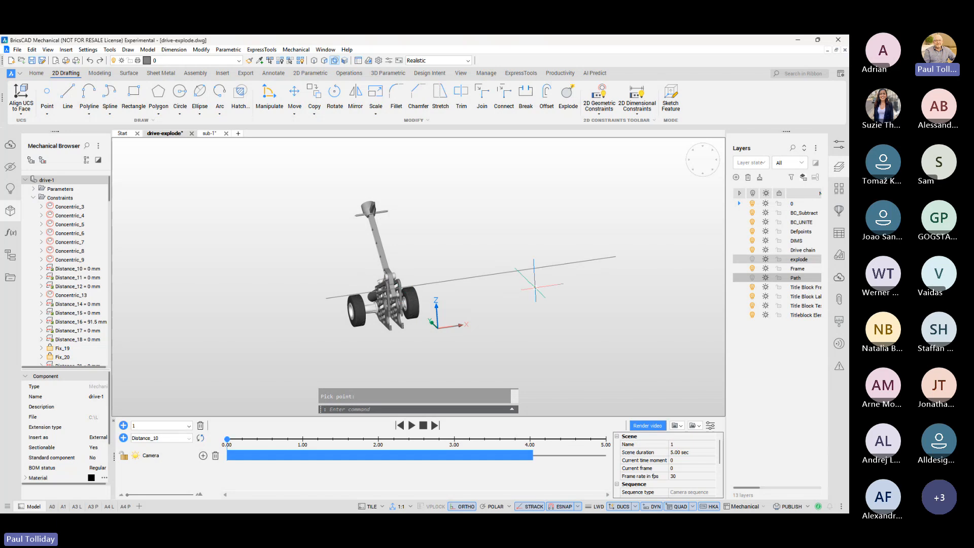
click(511, 271)
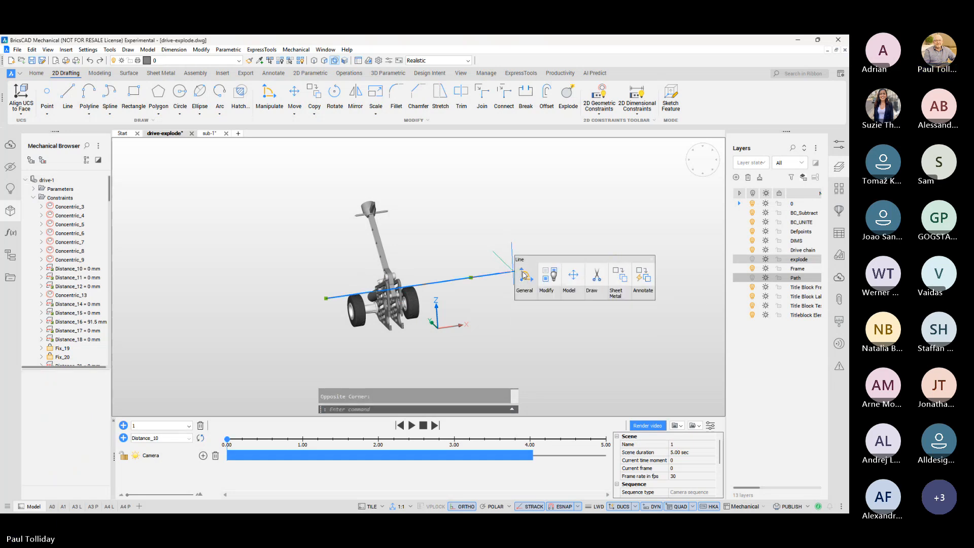
click(526, 278)
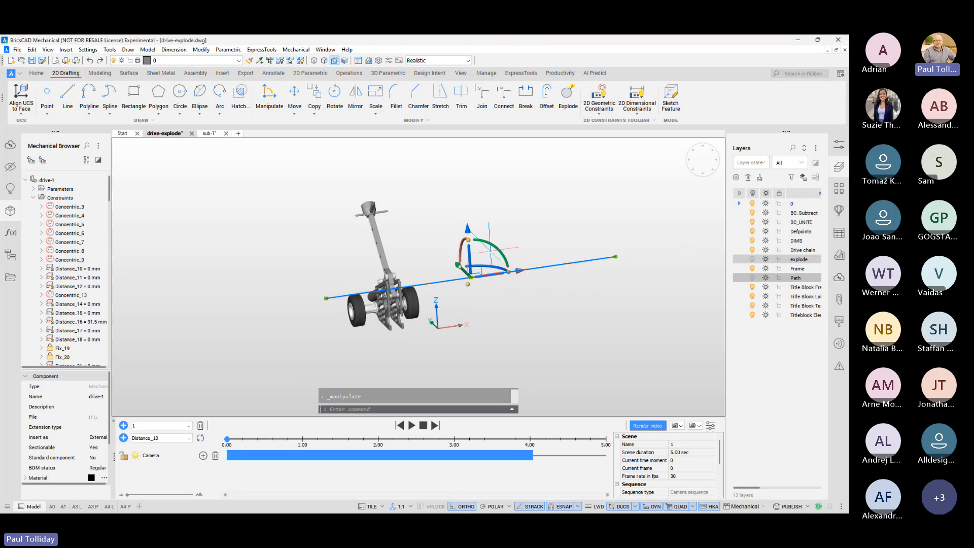
click(501, 251)
click(502, 250)
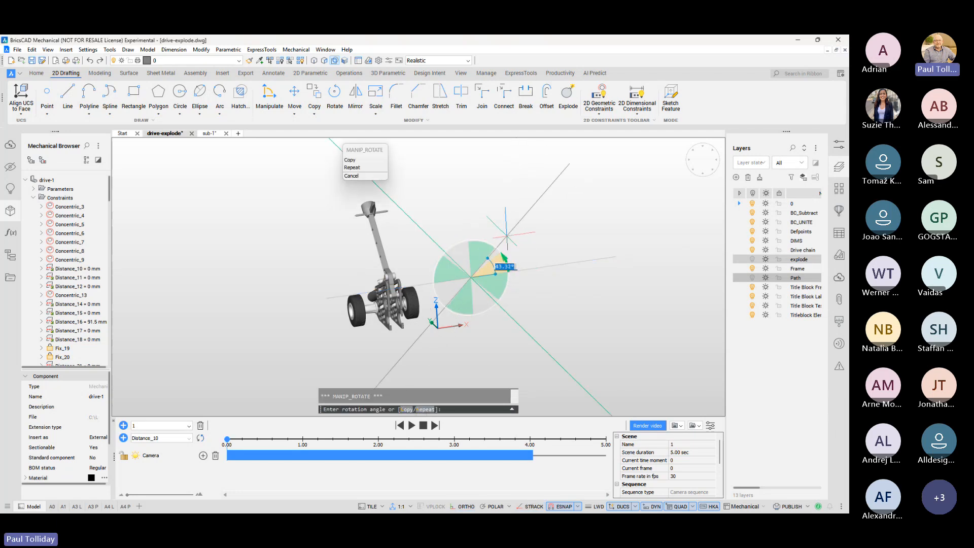
click(495, 272)
middle_drag(504, 233, 483, 236)
scroll(483, 236, down, 1)
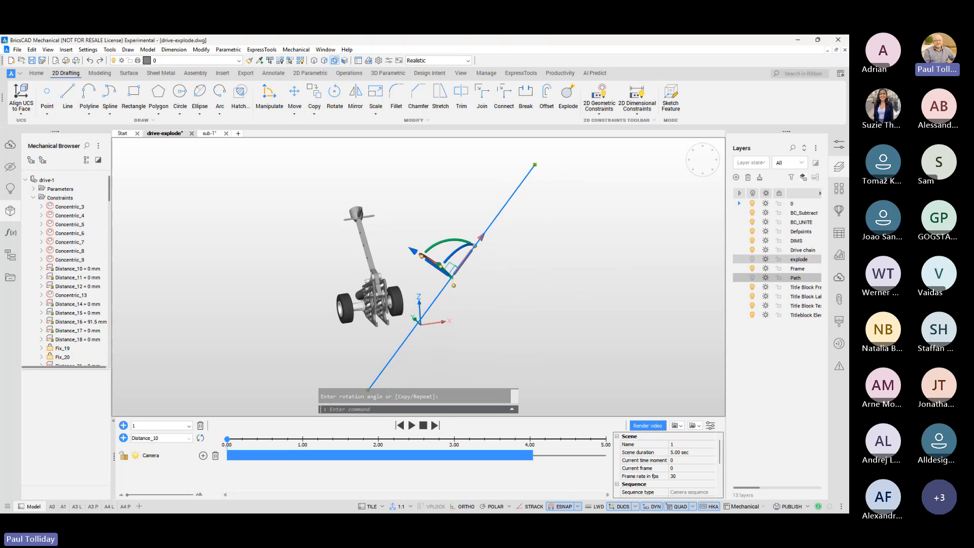
key(Escape)
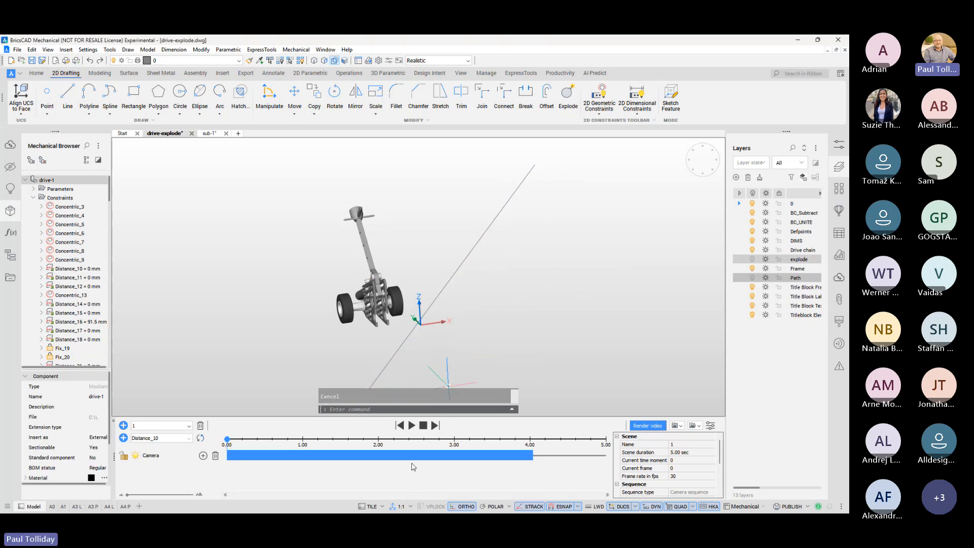
Step: Replace the existing Camera sequence with a new one running from 0 to about 4.94 seconds
key(Delete)
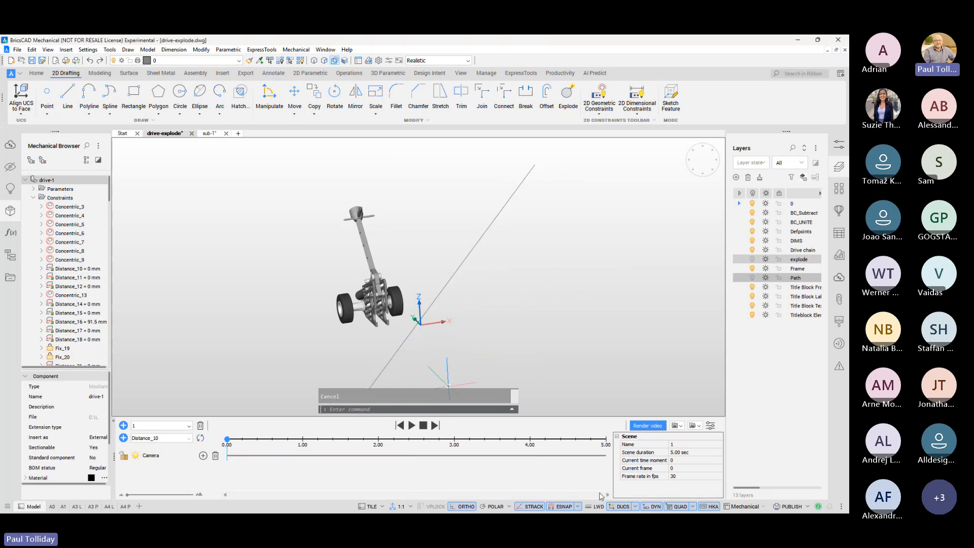
click(203, 456)
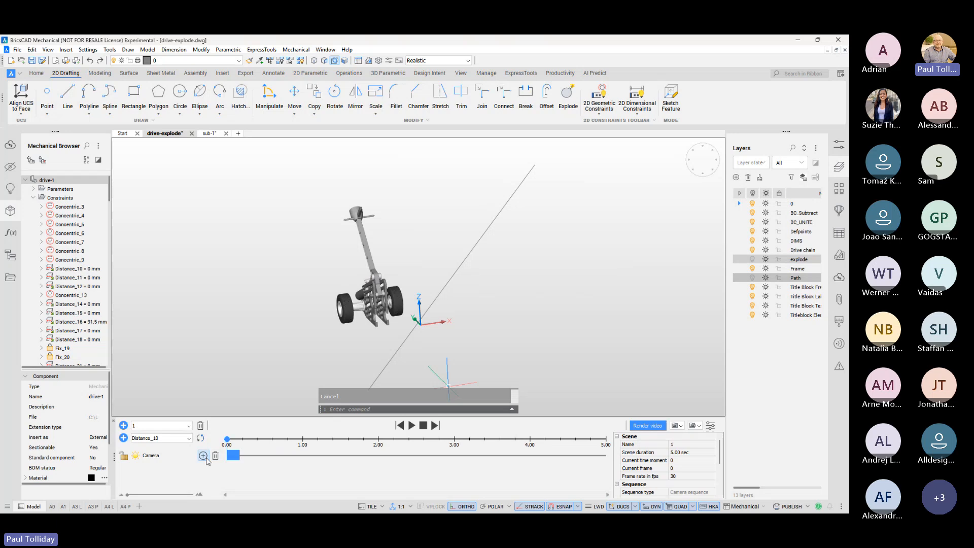
drag(237, 459, 605, 471)
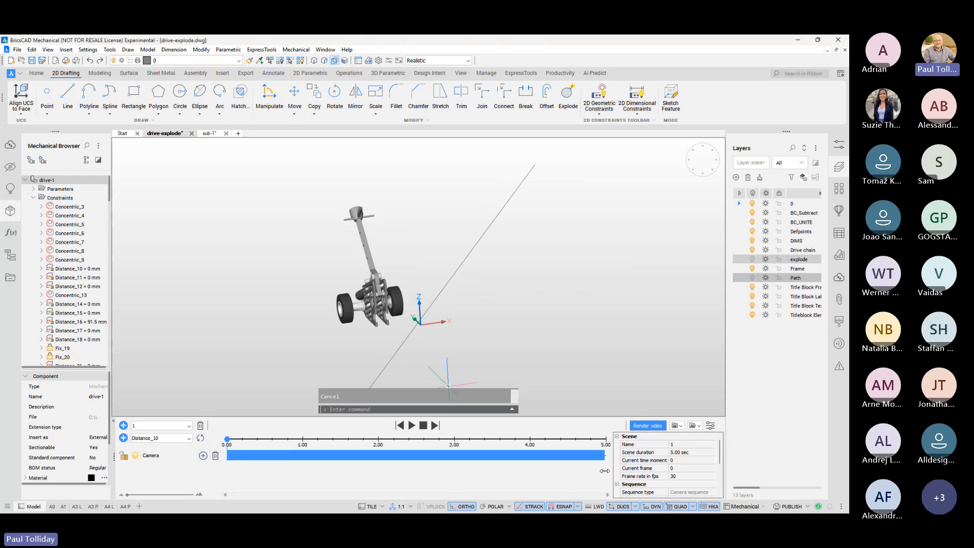
Step: Set the sequence's camera position to Dynamic and assign the sloped line as its camera path, accepting the suggested path name
scroll(685, 474, down, 3)
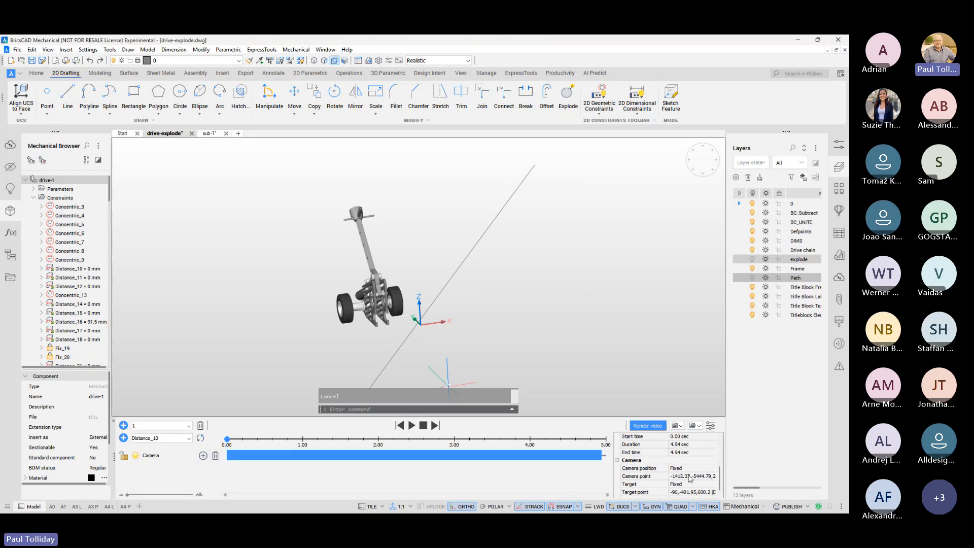
click(697, 470)
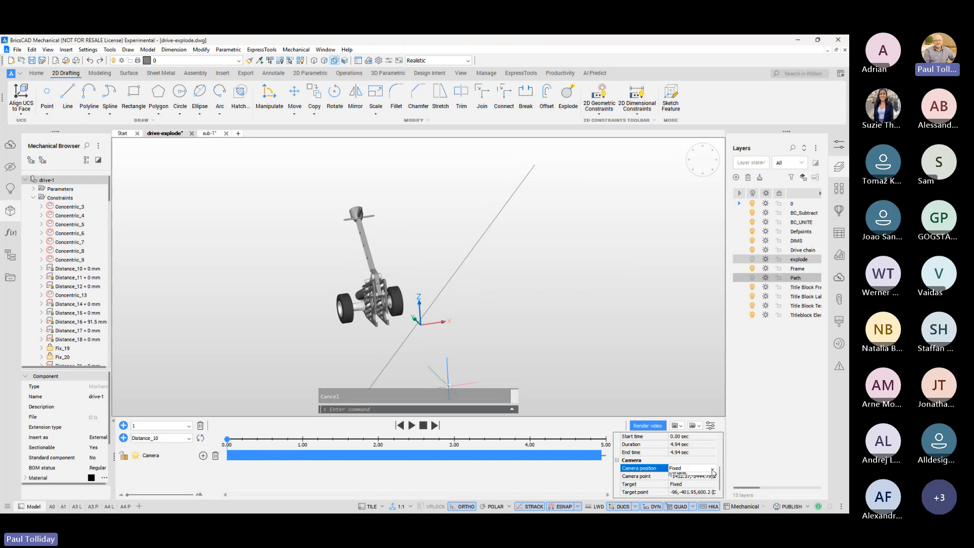
click(697, 470)
click(680, 481)
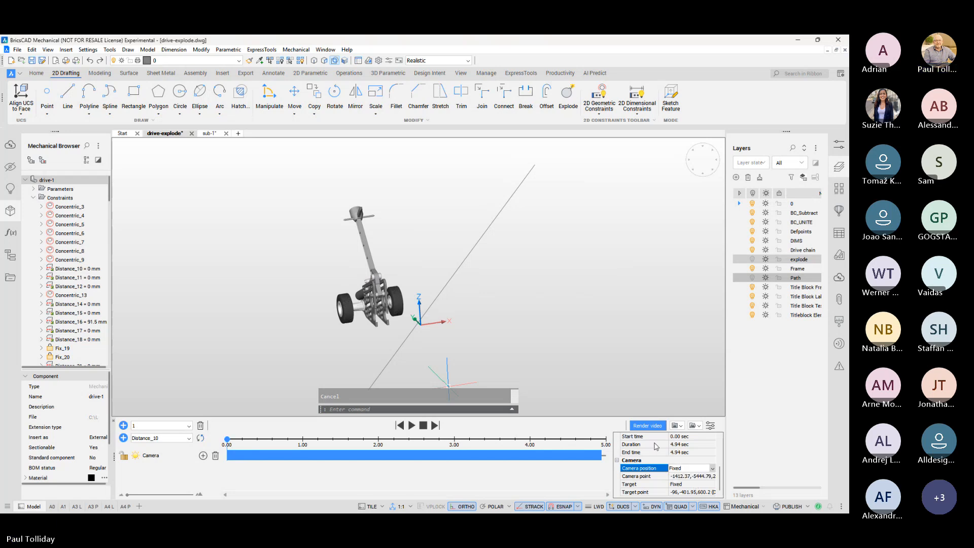
click(399, 348)
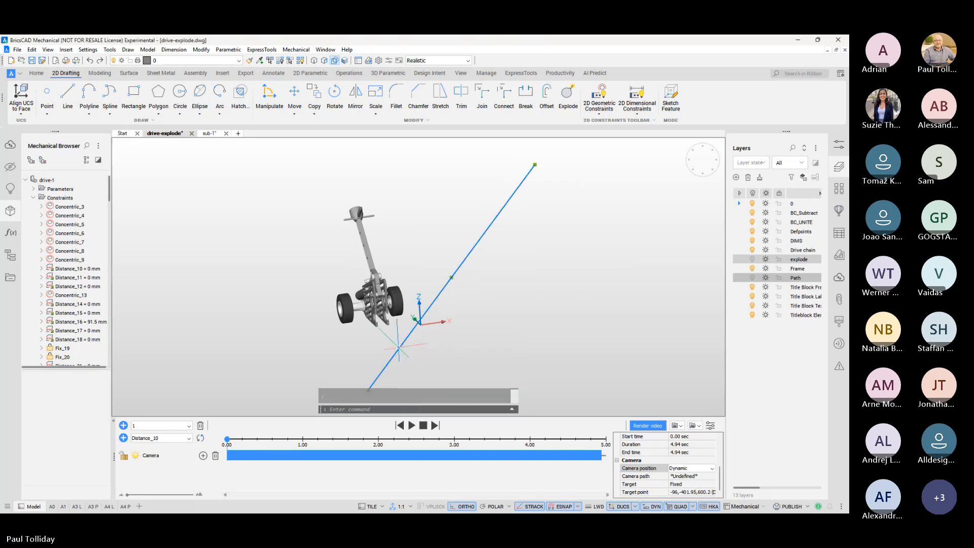
click(685, 476)
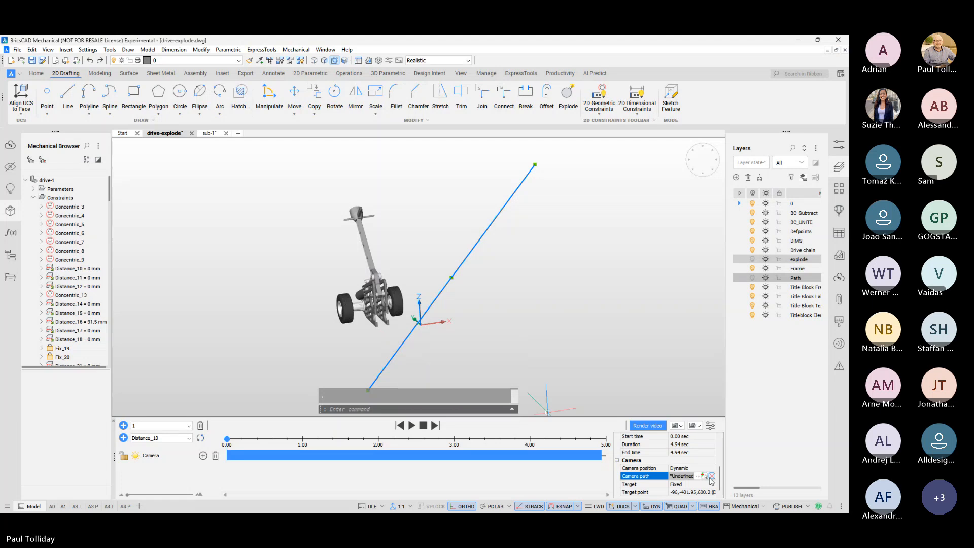
click(704, 476)
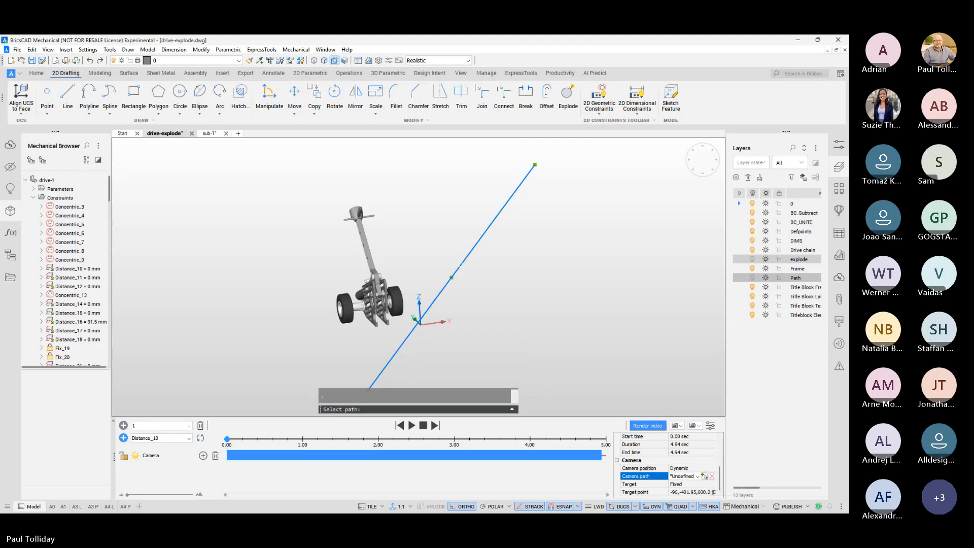
click(460, 264)
click(437, 324)
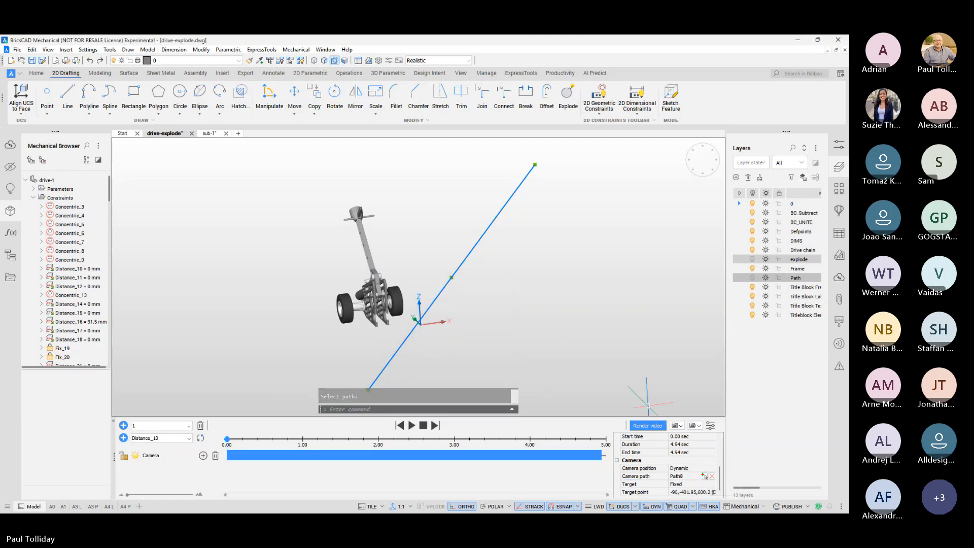
Step: Pick the fixed target point at the lower end of the drive's frame plates, accept the suggested point name, and play the animation
click(699, 492)
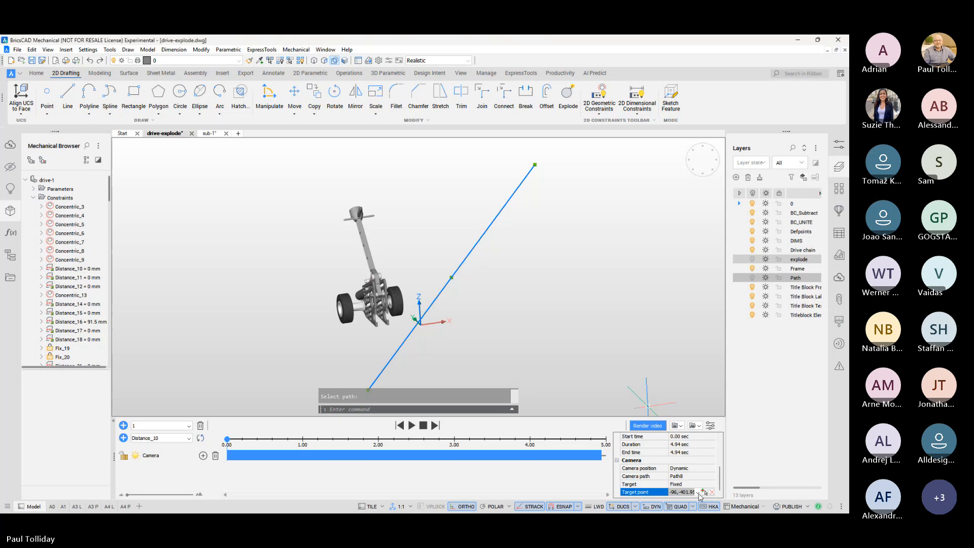
click(703, 492)
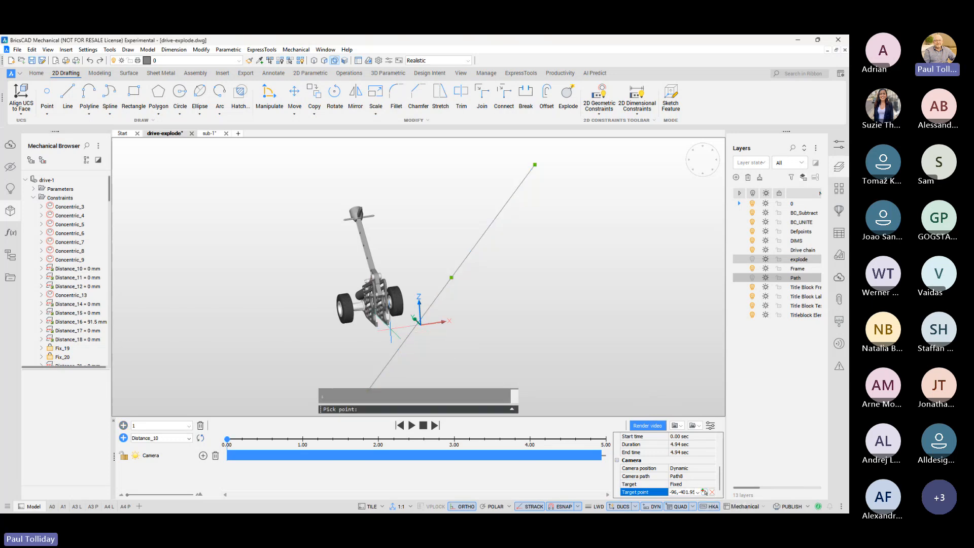
click(387, 325)
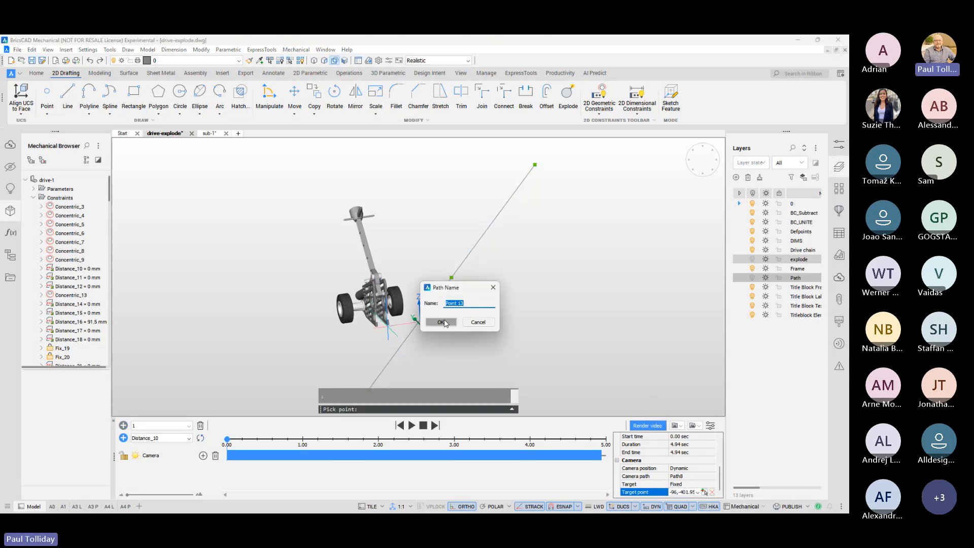
click(443, 323)
click(411, 426)
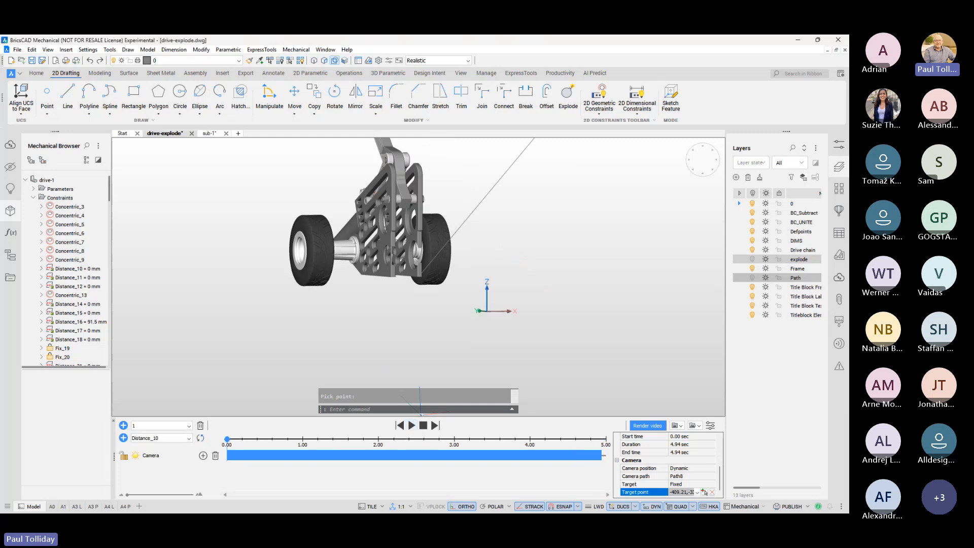
Step: Delete the sloped path line from the model and remove the Camera sequence from the timeline
shift+middle_drag(680, 311, 629, 306)
click(546, 216)
click(504, 188)
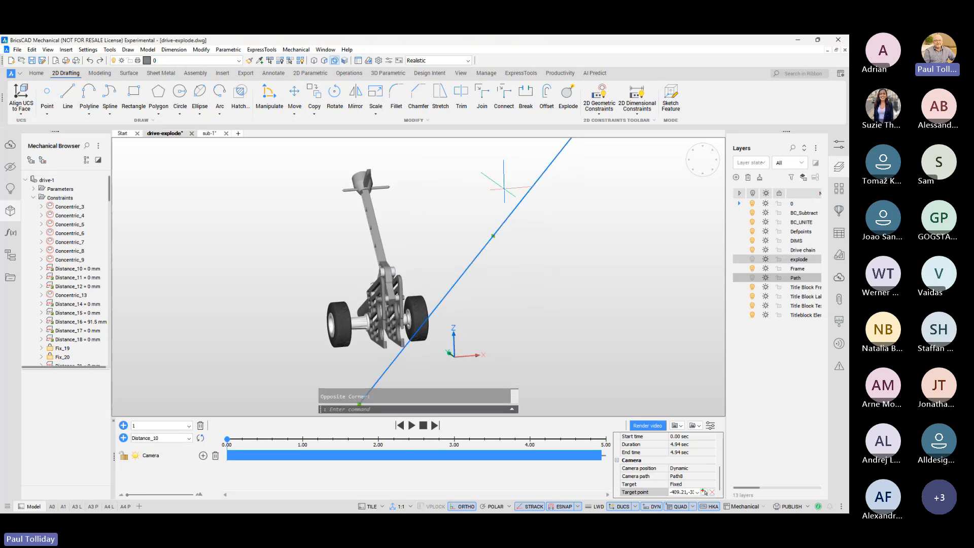
key(Delete)
click(427, 455)
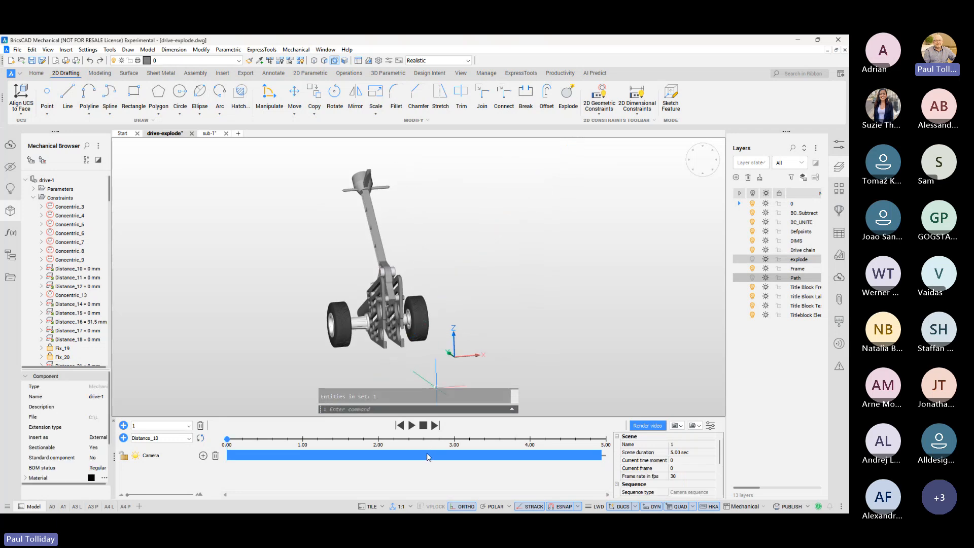
key(Delete)
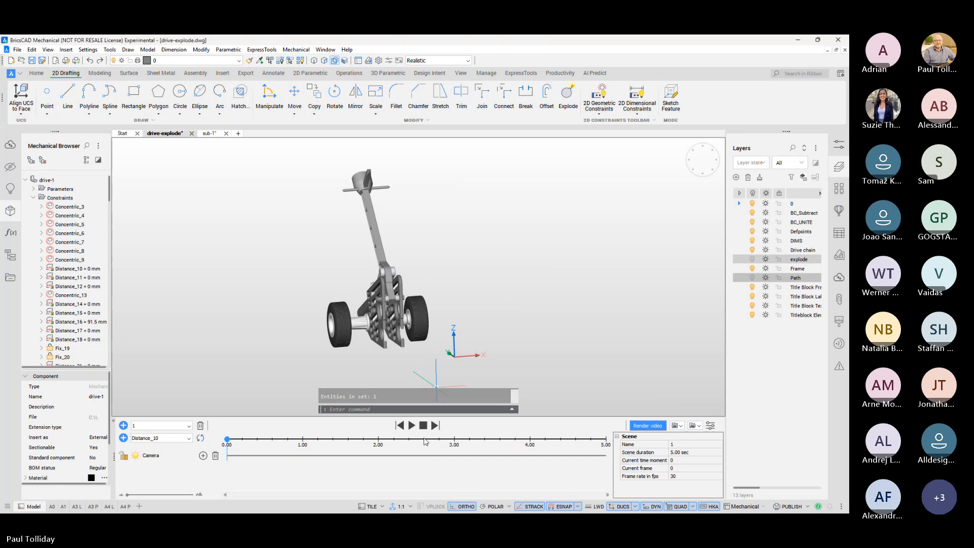
Step: Draw a circle around the drive model in the top view, centred on the model with a radius of about 2490 mm
shift+middle_drag(502, 329, 446, 259)
scroll(444, 254, down, 1)
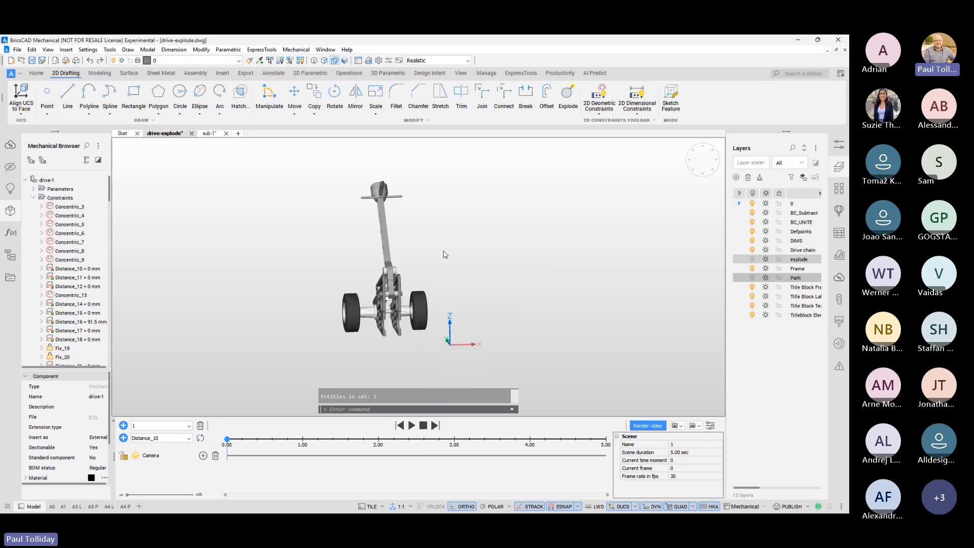
click(180, 92)
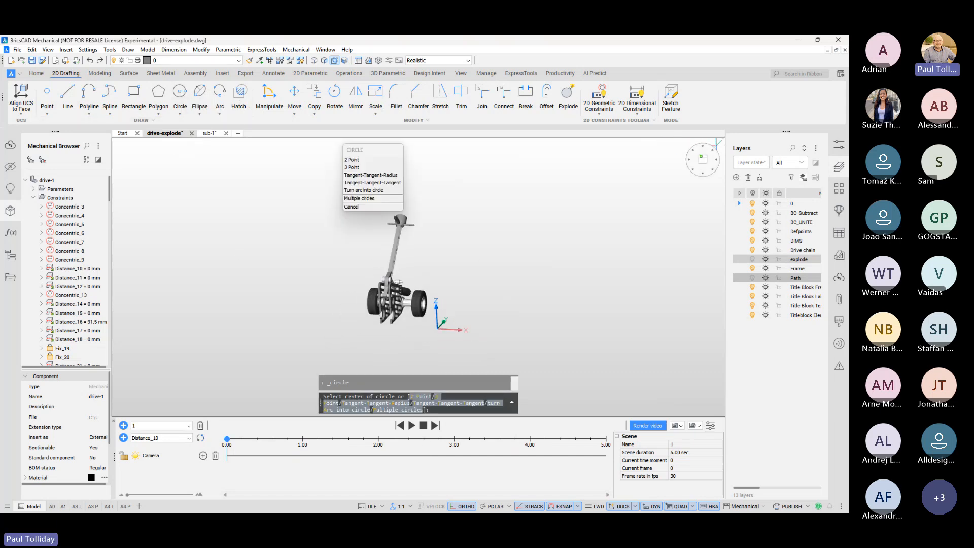
click(703, 159)
middle_drag(474, 254, 347, 377)
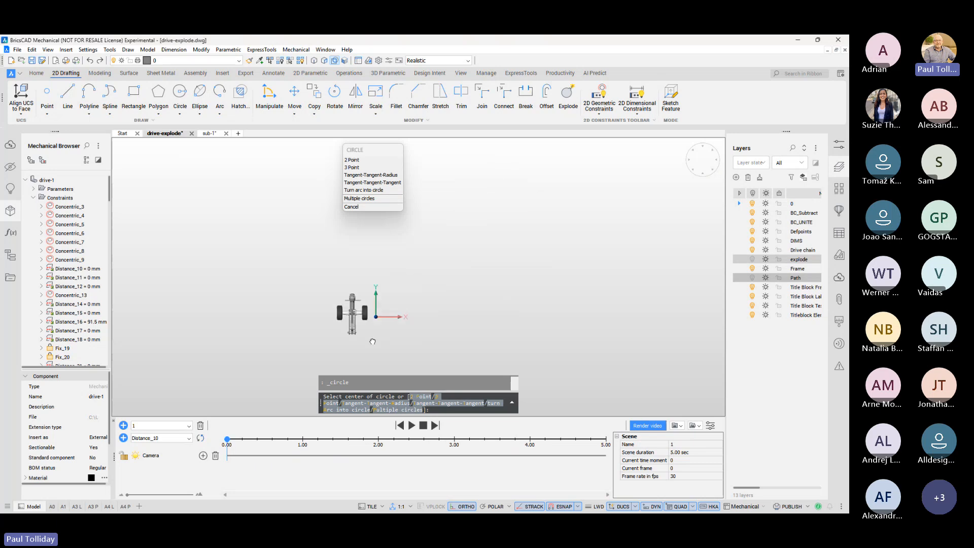
click(358, 305)
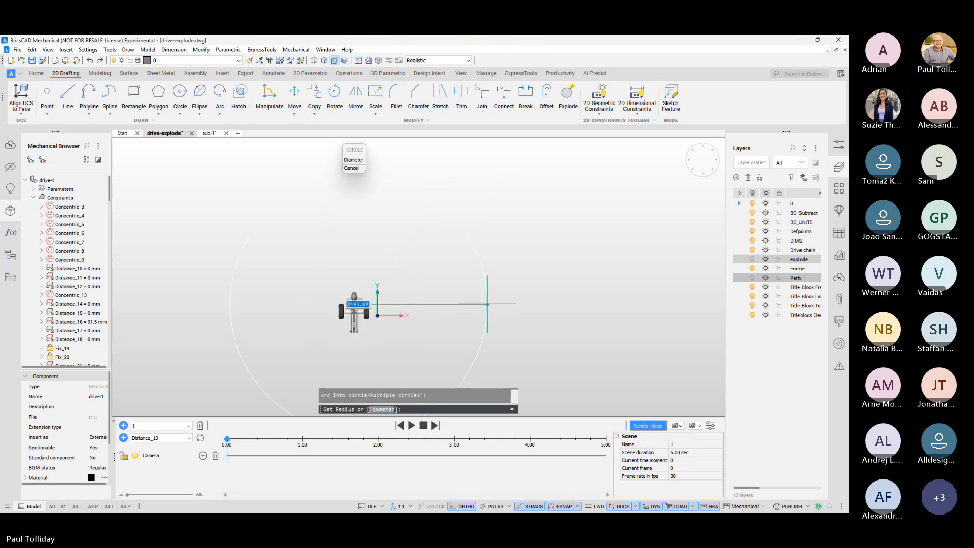
click(487, 305)
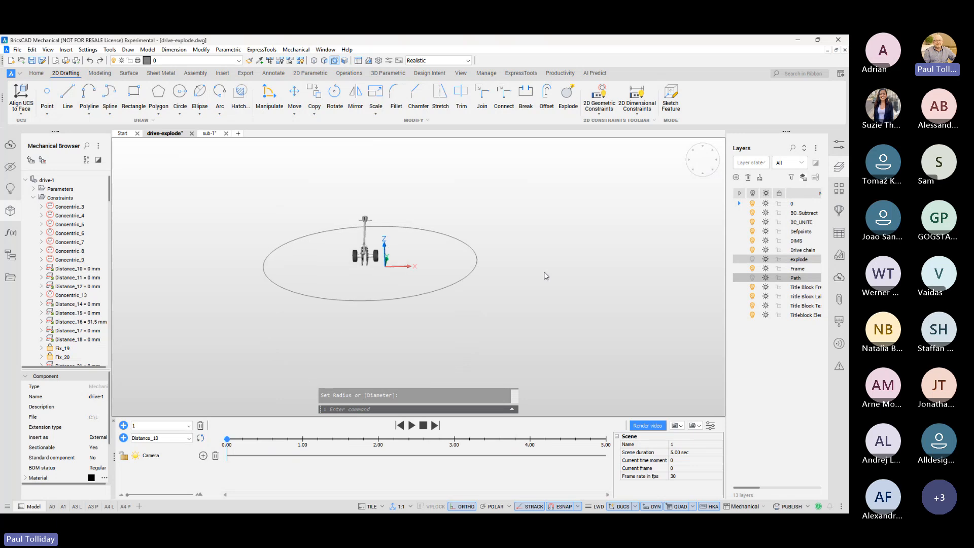
Step: Move the circle 1550 mm upward along the Z axis with the manipulator and deselect it
click(499, 274)
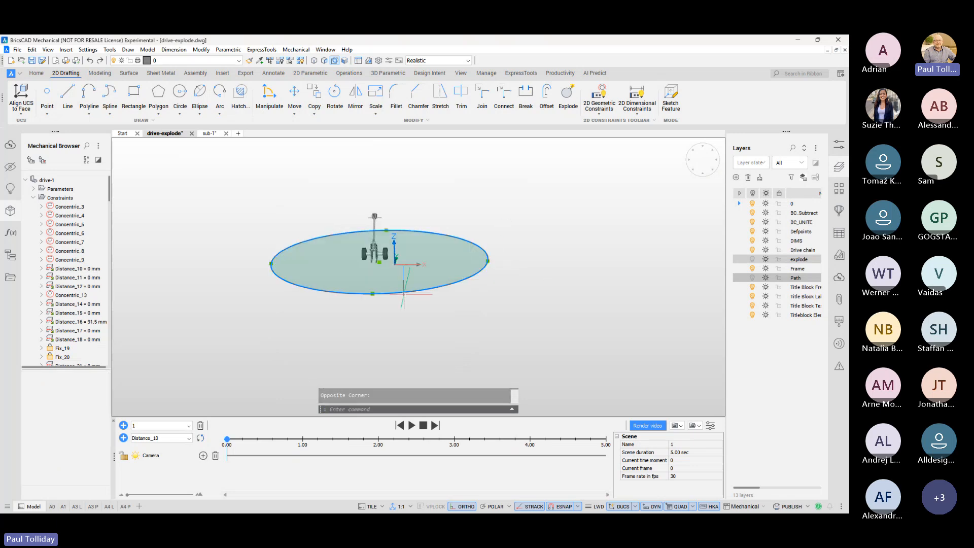
click(427, 291)
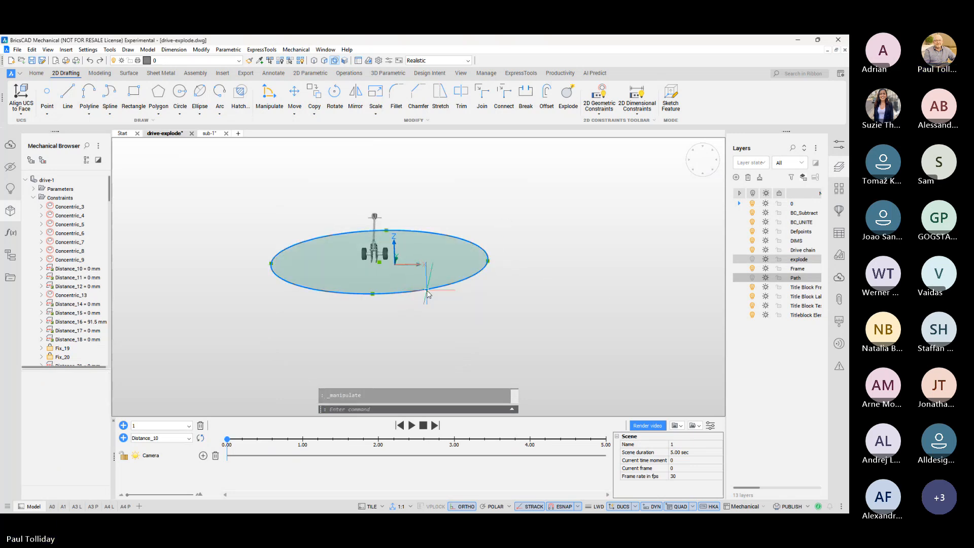
shift+middle_drag(506, 268, 490, 279)
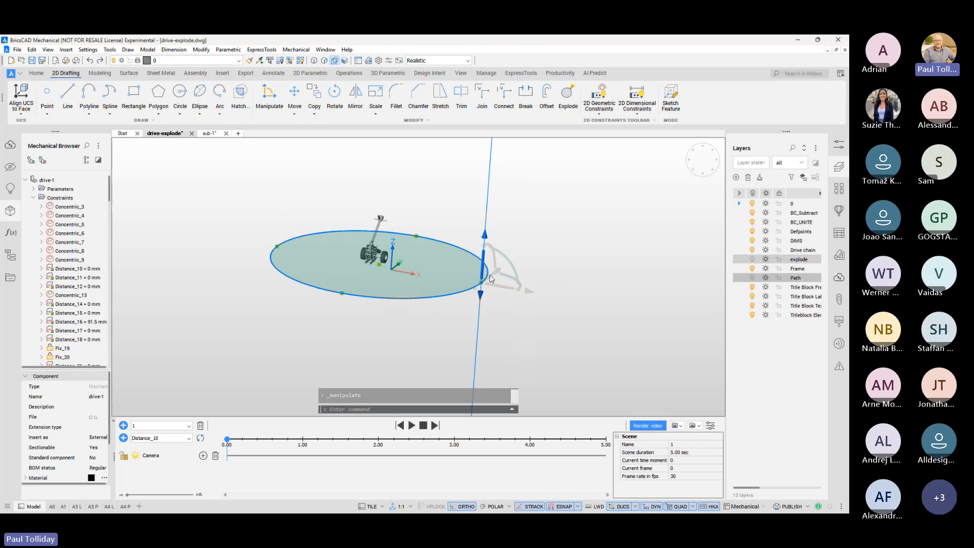
click(490, 279)
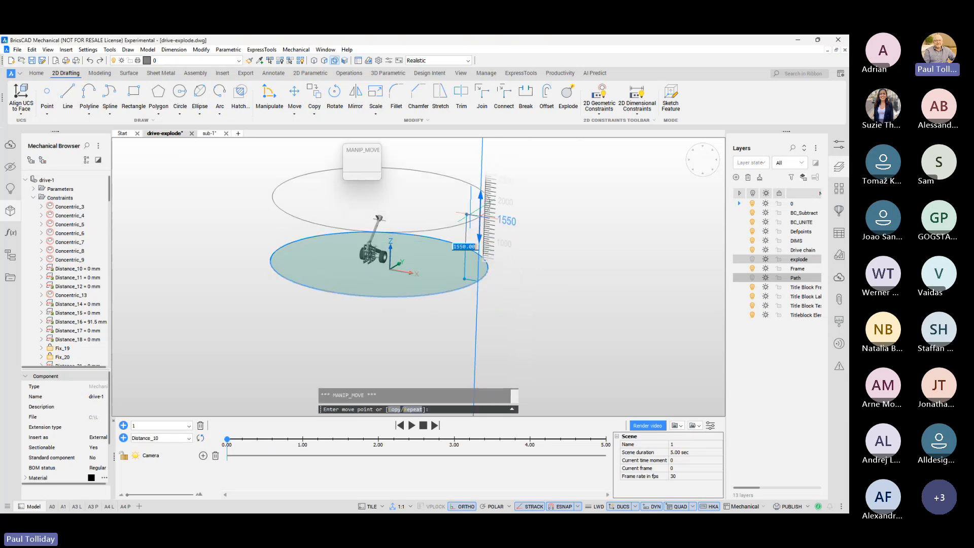
click(471, 214)
shift+middle_drag(488, 309, 503, 309)
key(Escape)
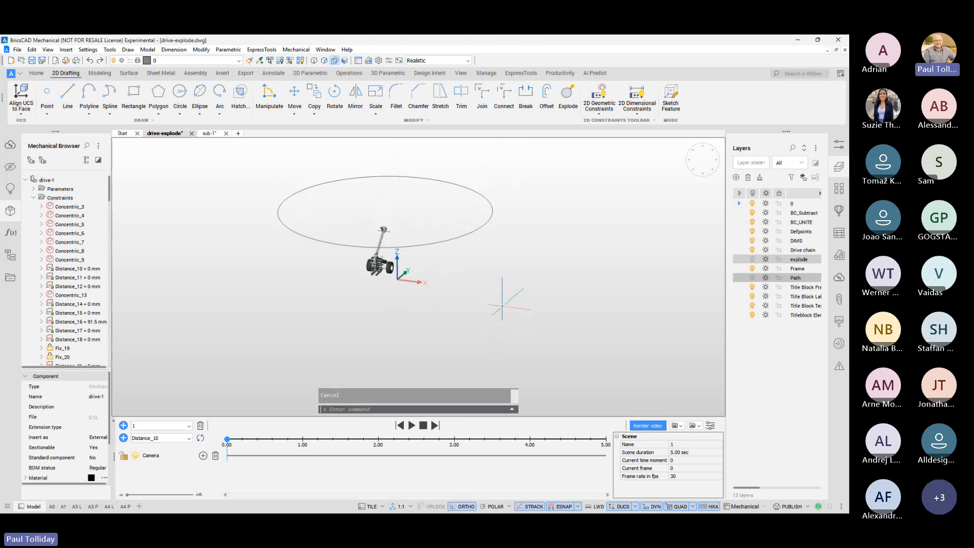
Step: Add a Camera sequence lasting about 4 seconds and set its camera position to Dynamic
click(203, 457)
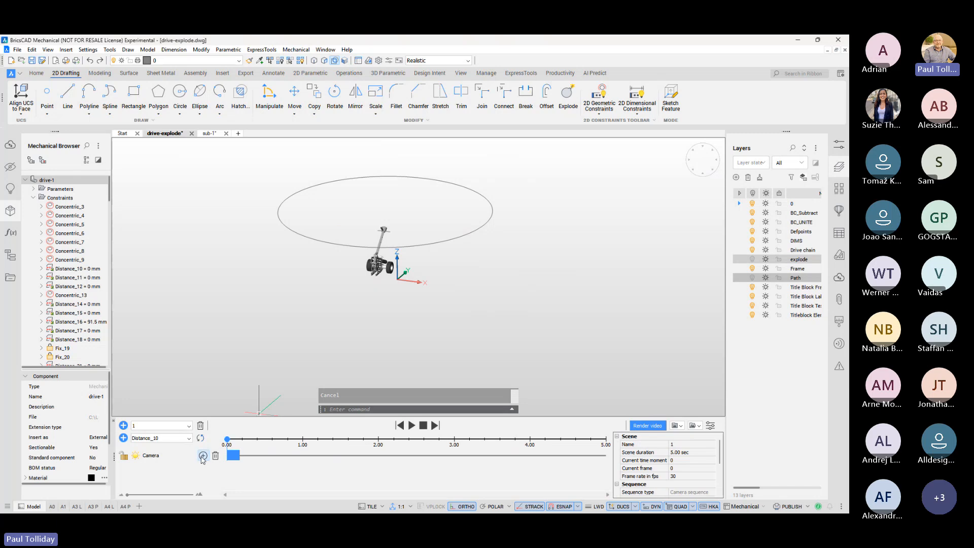
drag(242, 455, 531, 453)
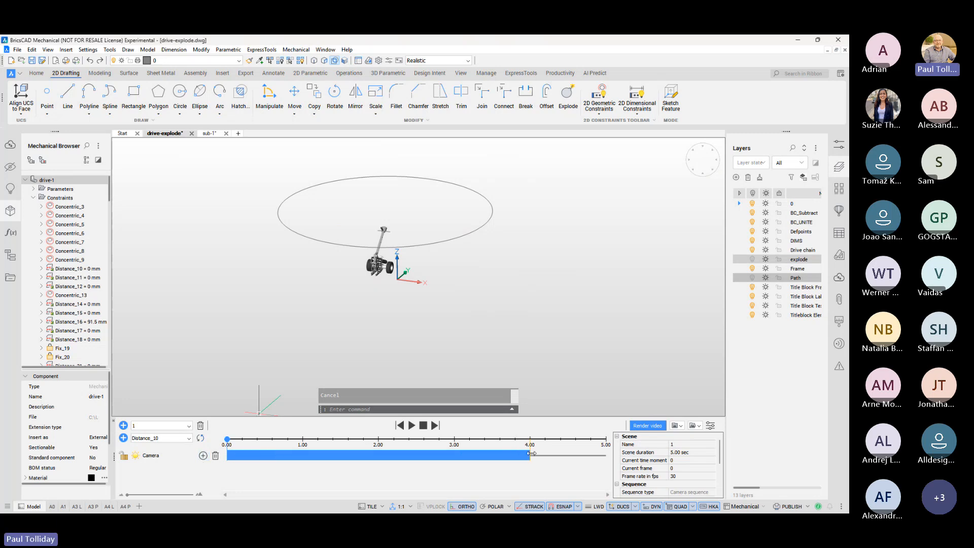
scroll(669, 462, down, 3)
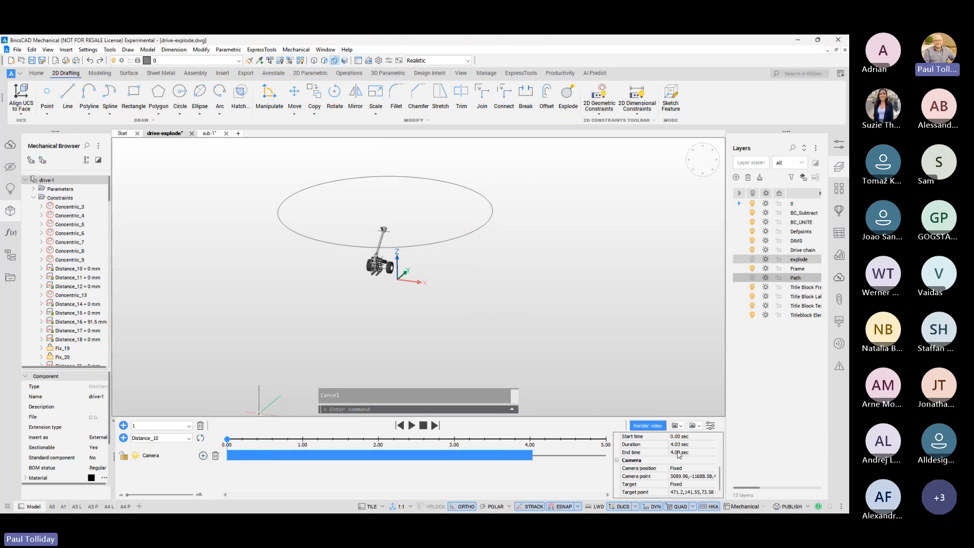
click(698, 469)
click(712, 471)
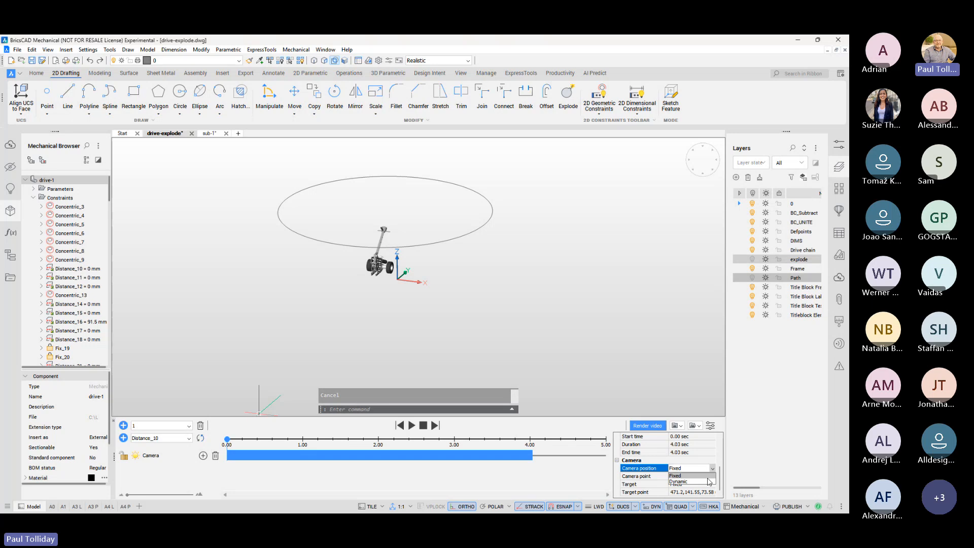
click(703, 483)
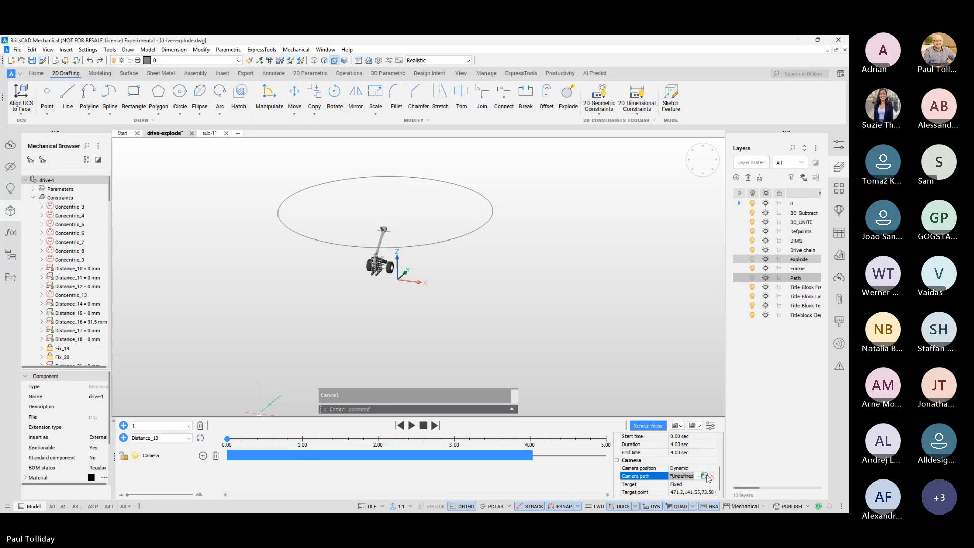
Step: Assign the raised circle as the sequence's camera path, accepting the suggested path name
click(705, 477)
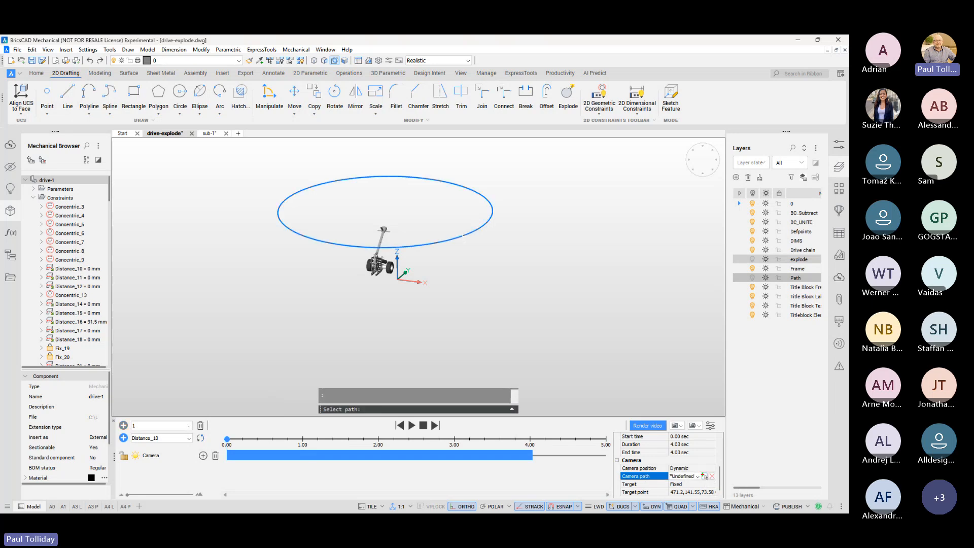
click(465, 234)
click(446, 323)
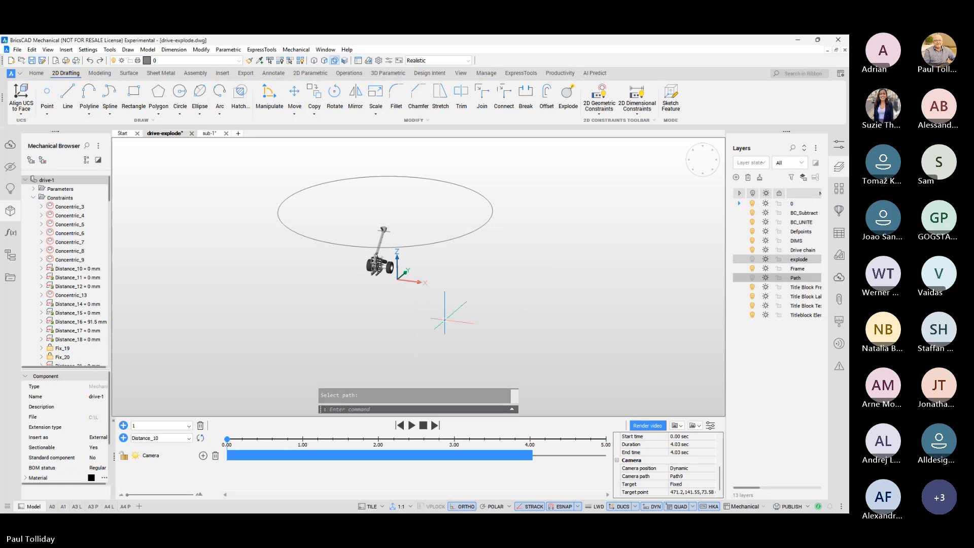
Step: Set the camera's fixed target point to a midpoint on the axe spike and play the animation
click(706, 492)
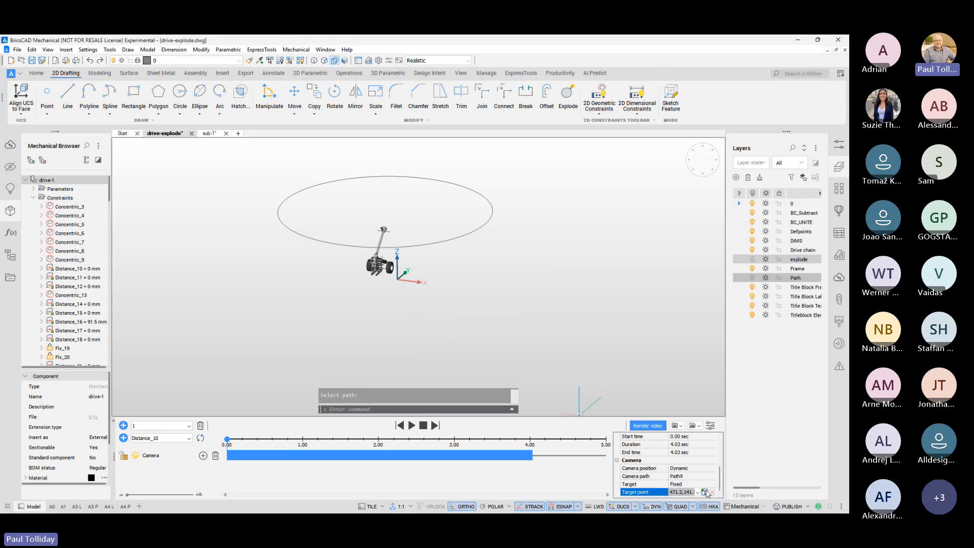
click(707, 492)
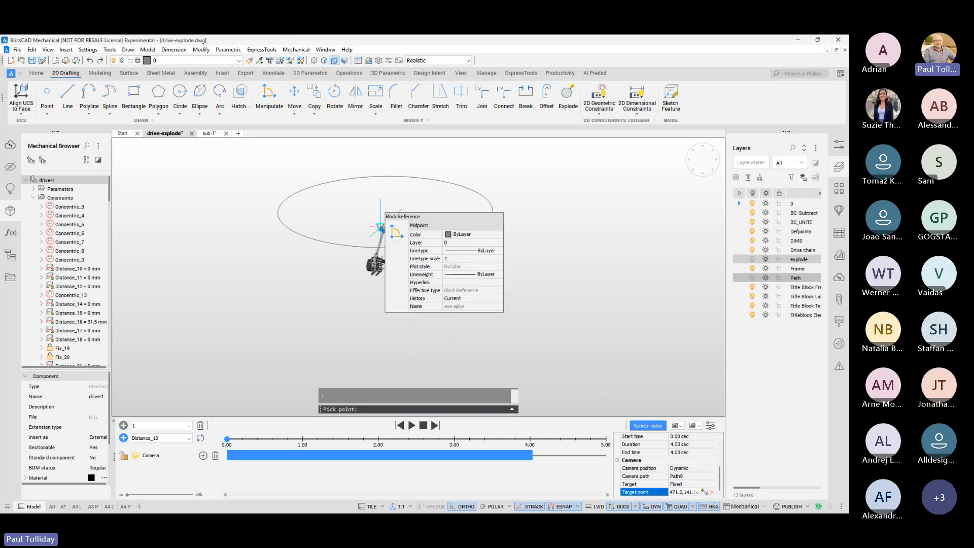
click(381, 227)
click(443, 322)
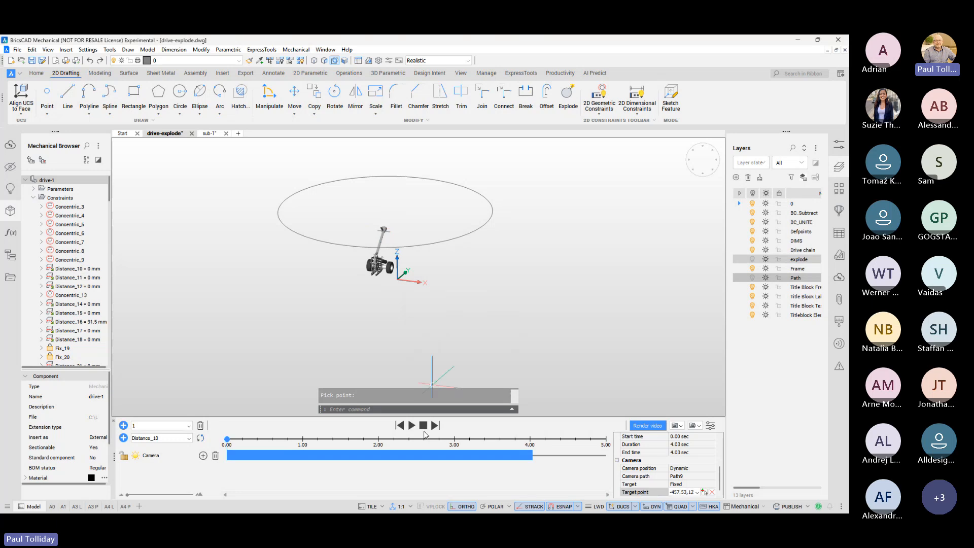
click(411, 426)
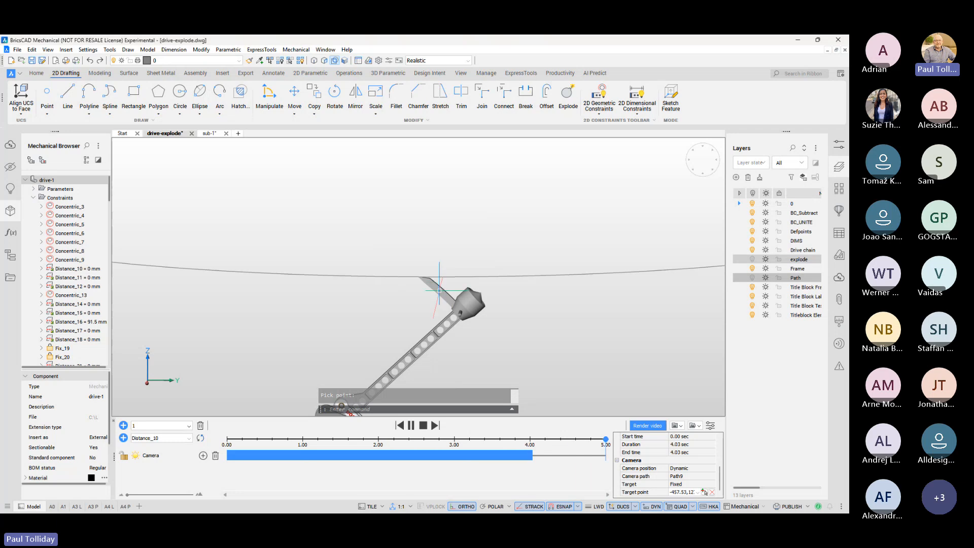
click(480, 456)
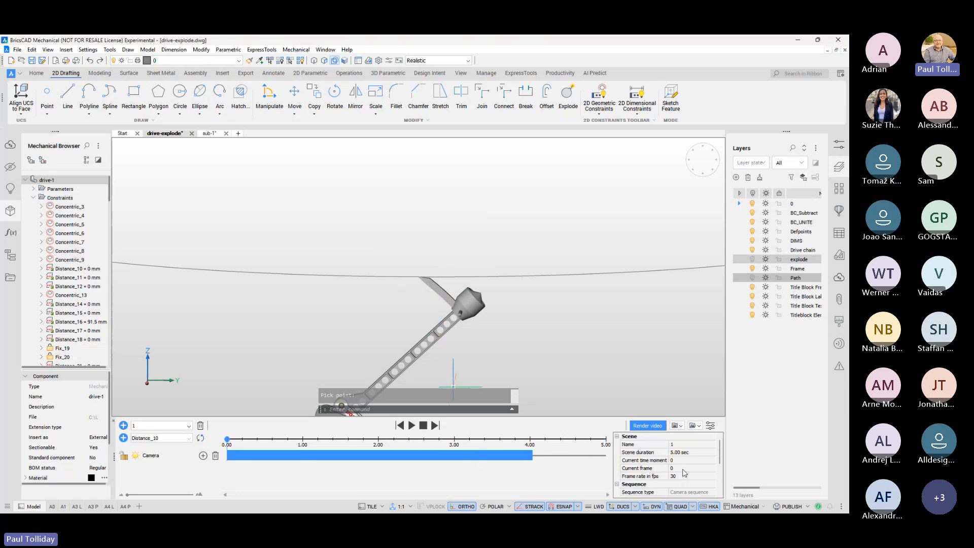
Step: Re-pick the camera's fixed target point on the outer edge of the main plate, opposite the wheel, and play the animation
scroll(684, 470, down, 5)
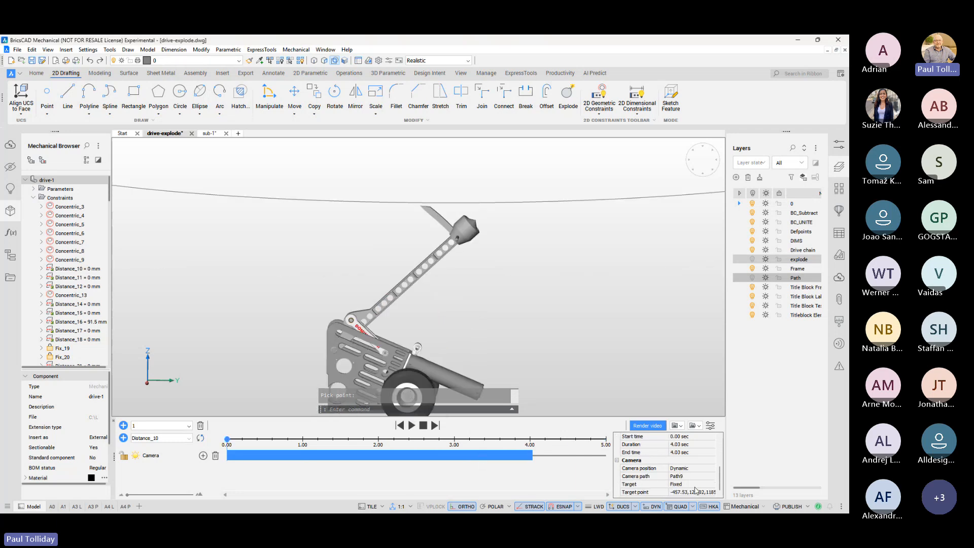
click(693, 493)
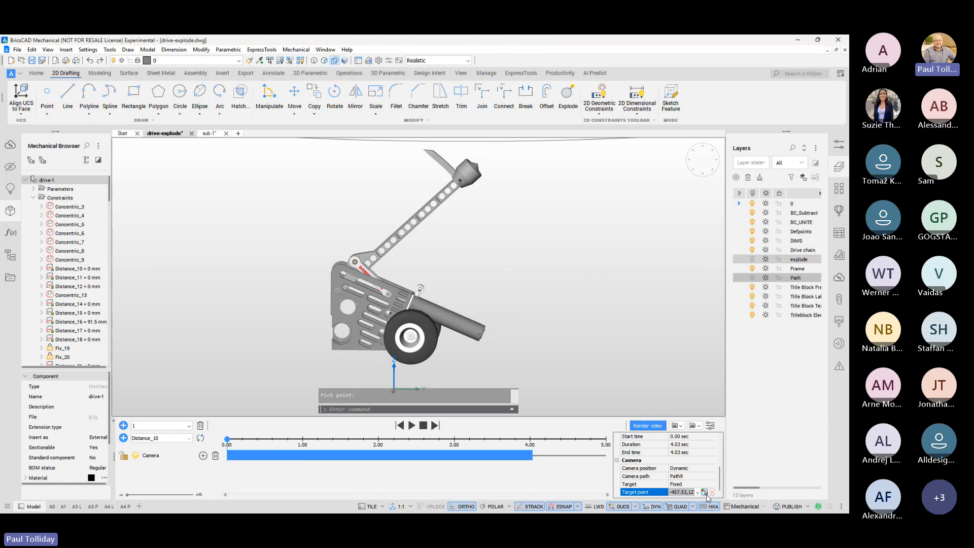
click(704, 493)
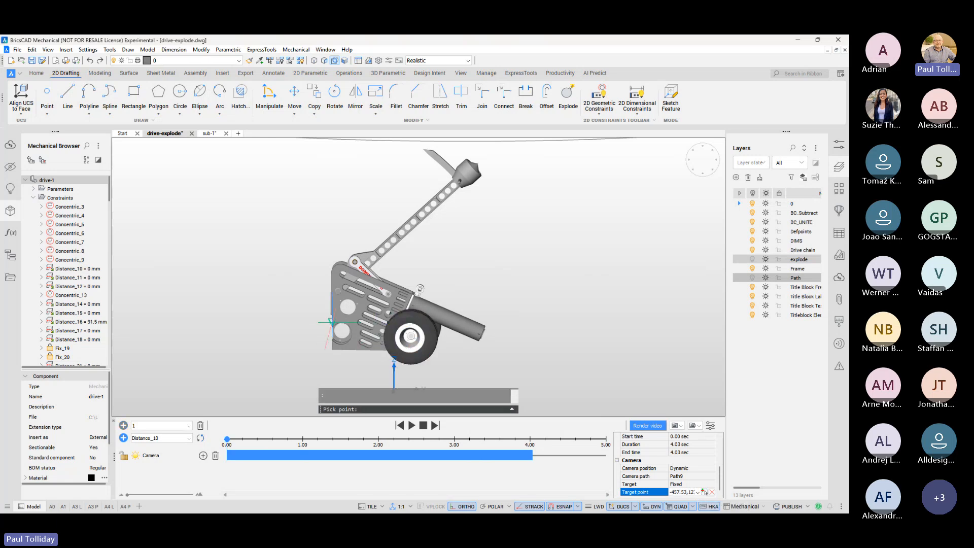
click(333, 322)
click(441, 322)
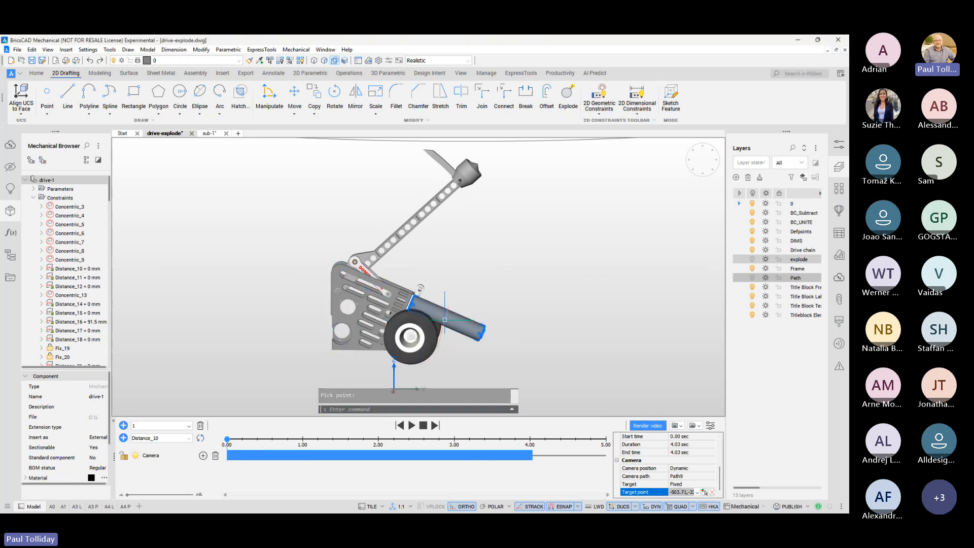
click(411, 426)
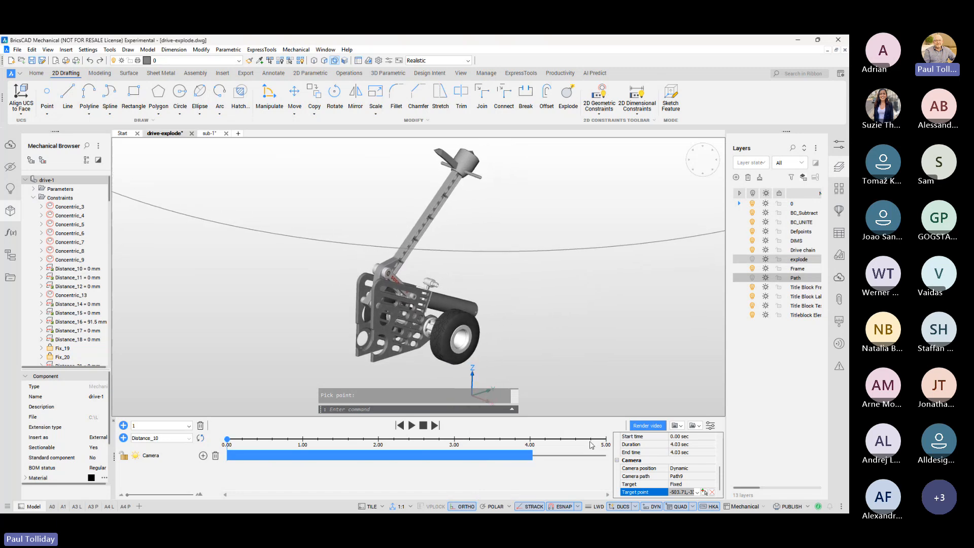
Step: Review the video rendering settings, trying the mpg file format, and cancel without rendering
click(647, 426)
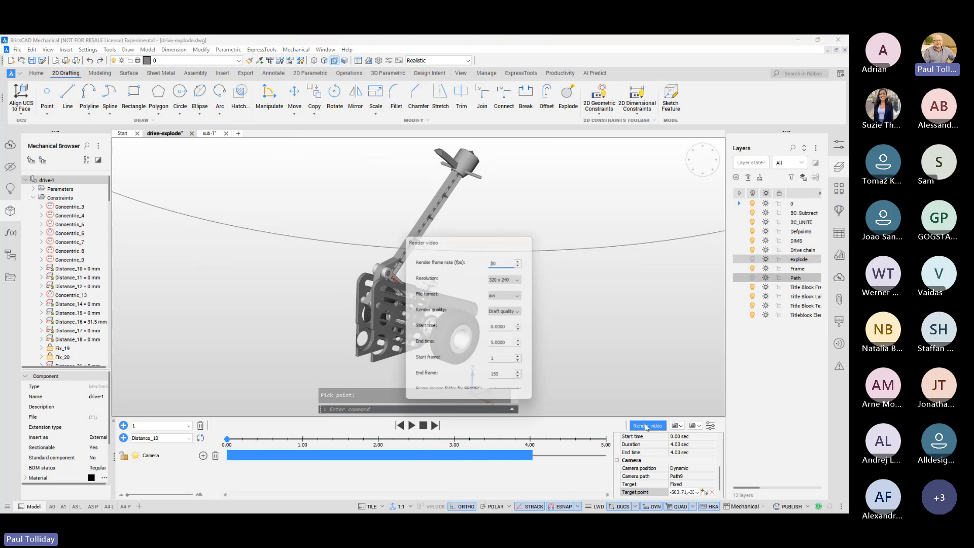
drag(469, 239, 330, 150)
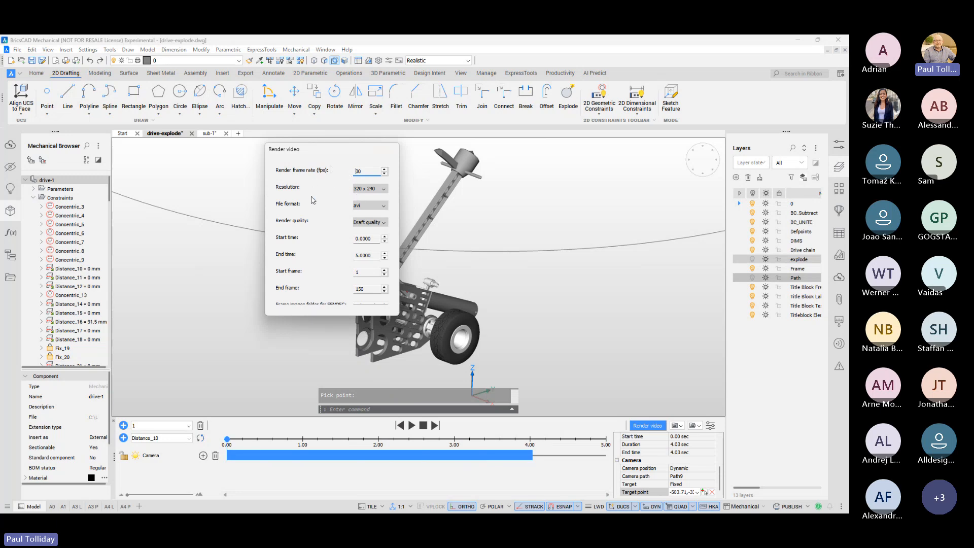
click(372, 206)
click(366, 219)
click(374, 223)
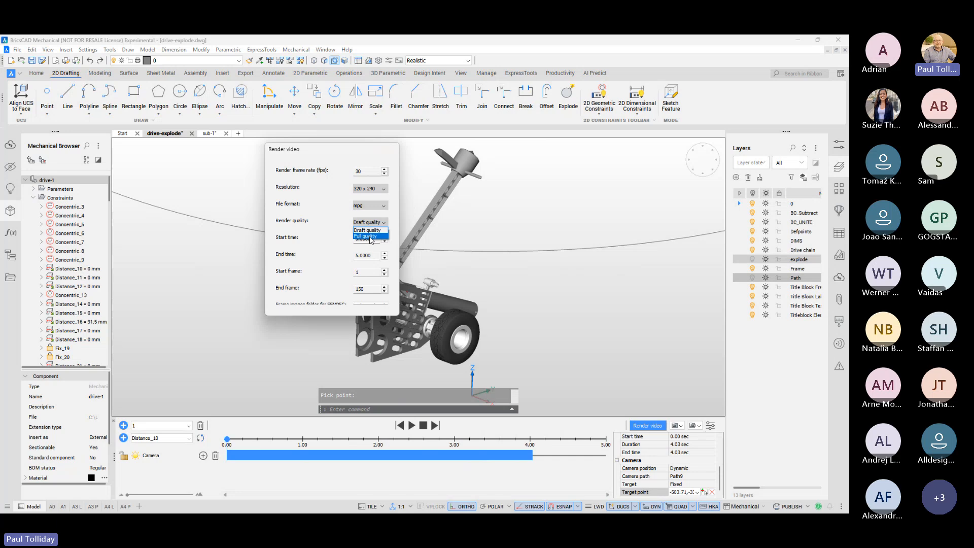
click(334, 215)
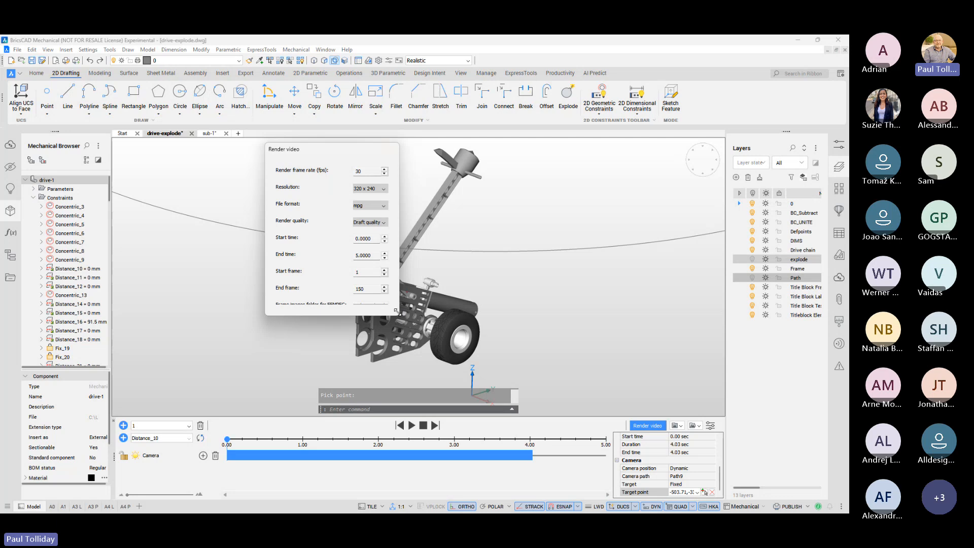
drag(399, 315, 500, 383)
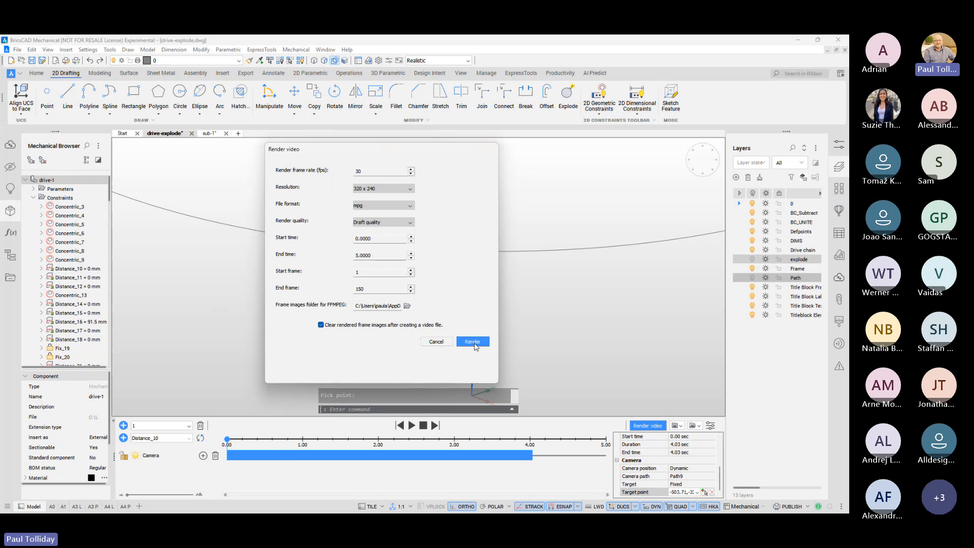
click(437, 342)
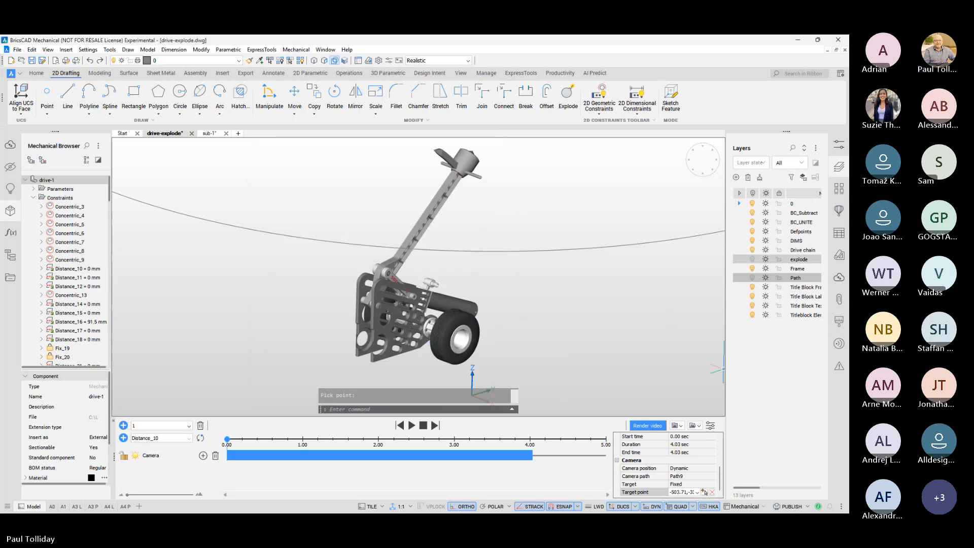
Step: Play the already rendered explode 2.mpg in VLC media player, enlarging the player, and move it off the drawing when done
drag(849, 244, 383, 151)
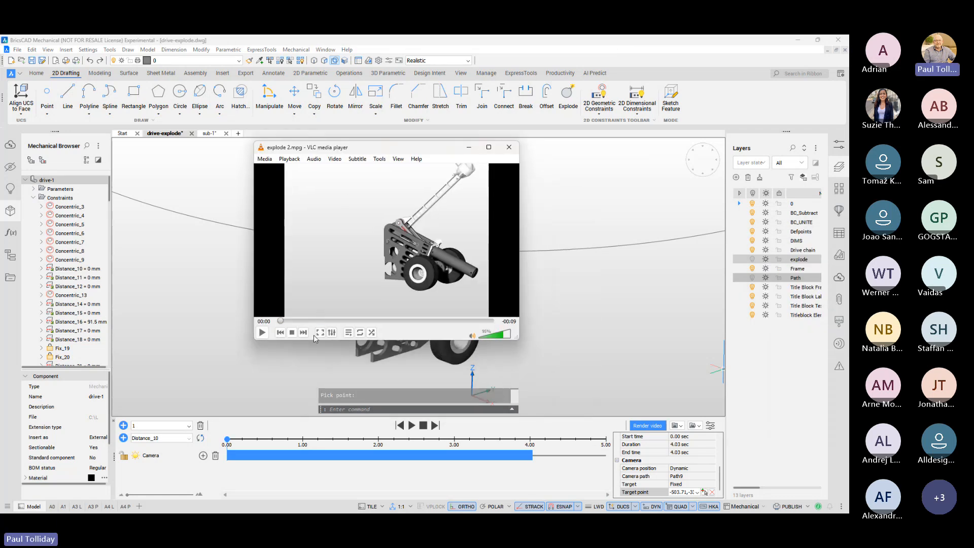
drag(519, 339, 781, 486)
drag(575, 146, 475, 80)
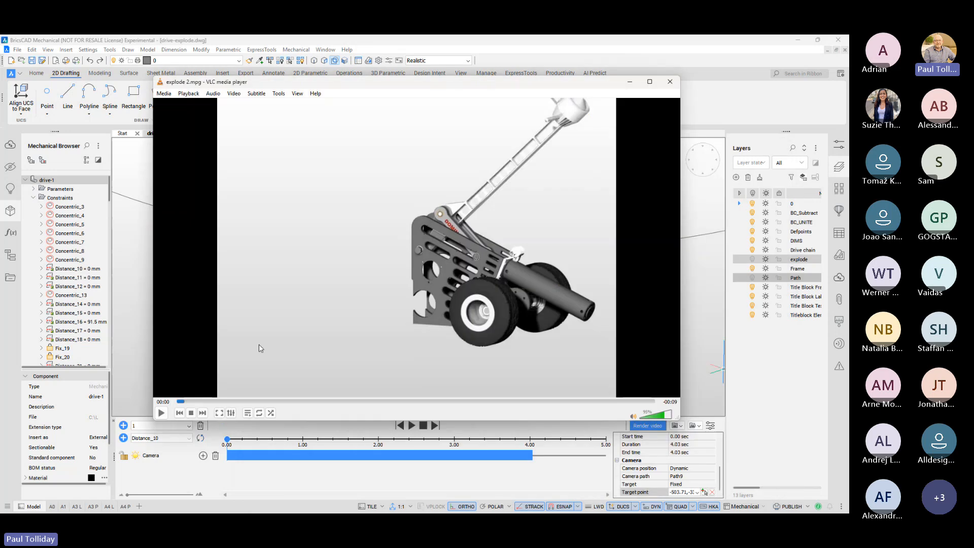
click(162, 413)
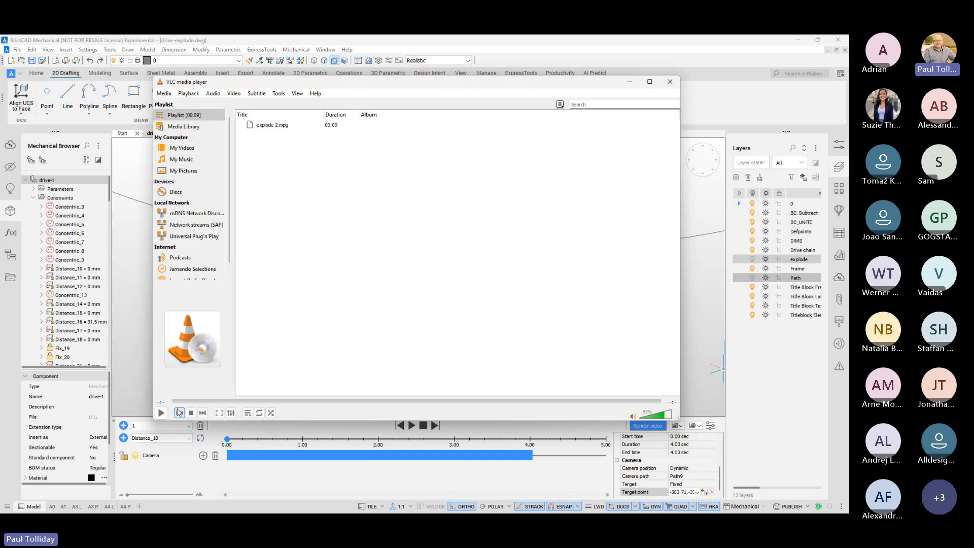
click(161, 413)
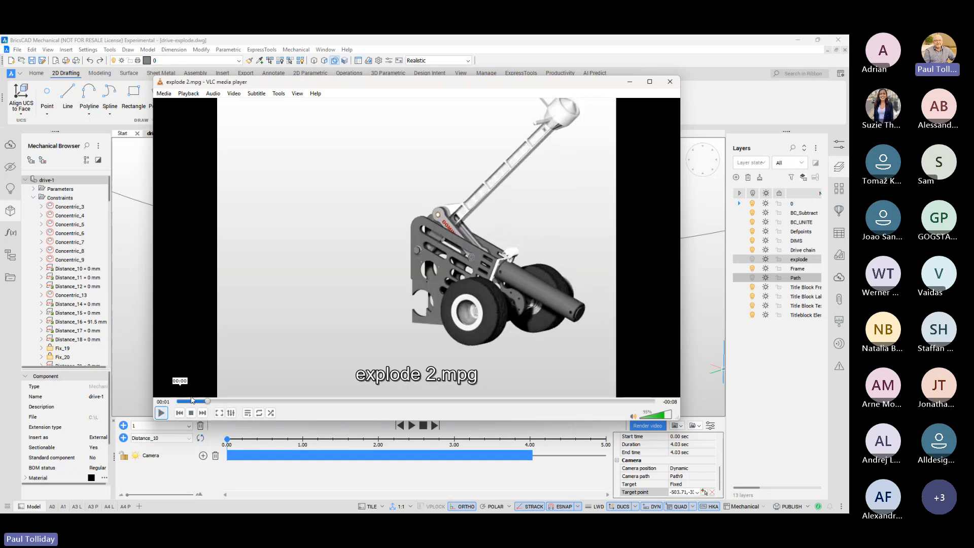
click(161, 413)
drag(601, 83, 973, 144)
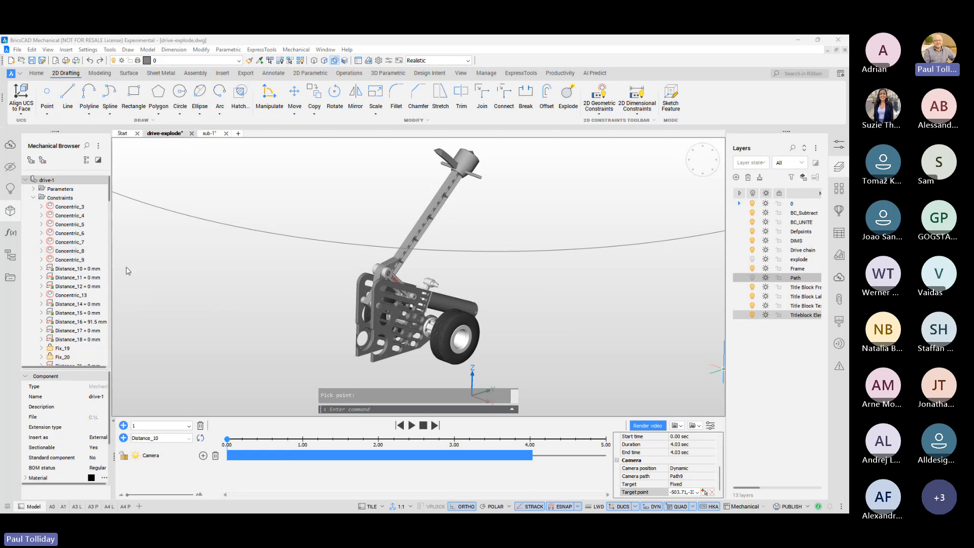
Step: Switch to the sub-1 drawing and inspect the parameters and nested components of Component_2:1
click(32, 198)
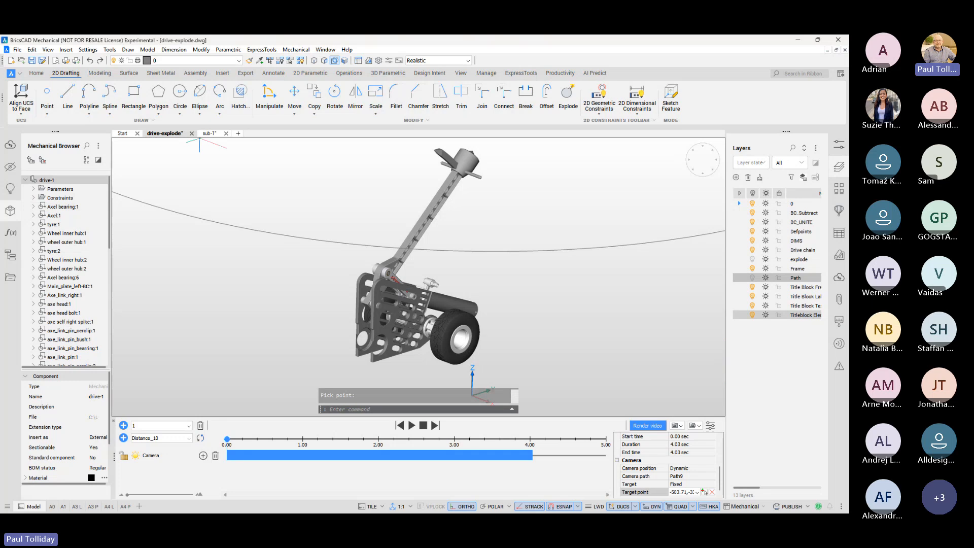
click(210, 133)
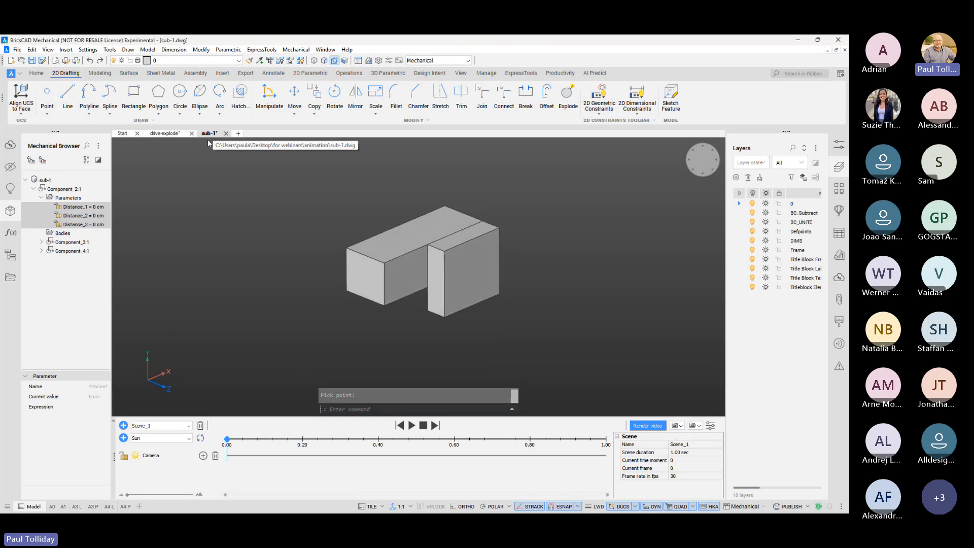
click(38, 198)
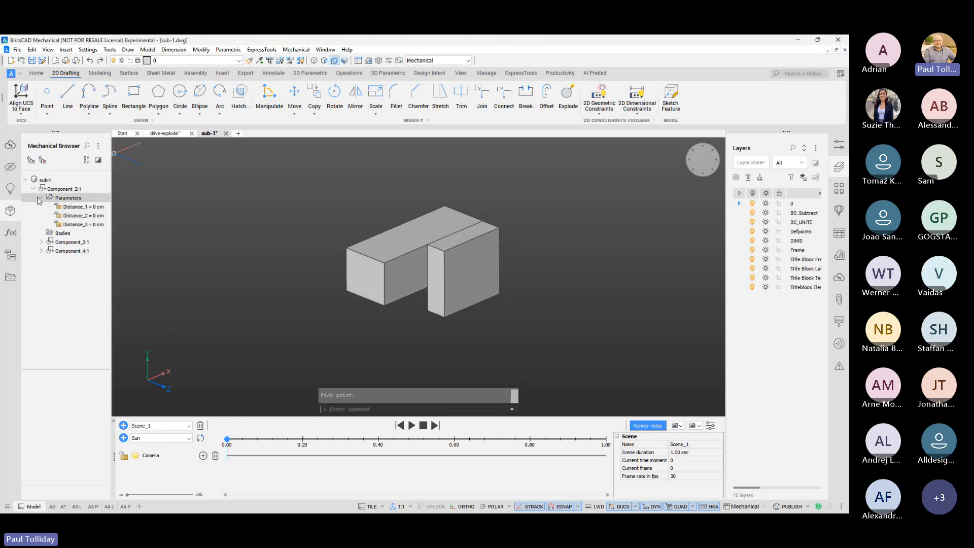
click(42, 198)
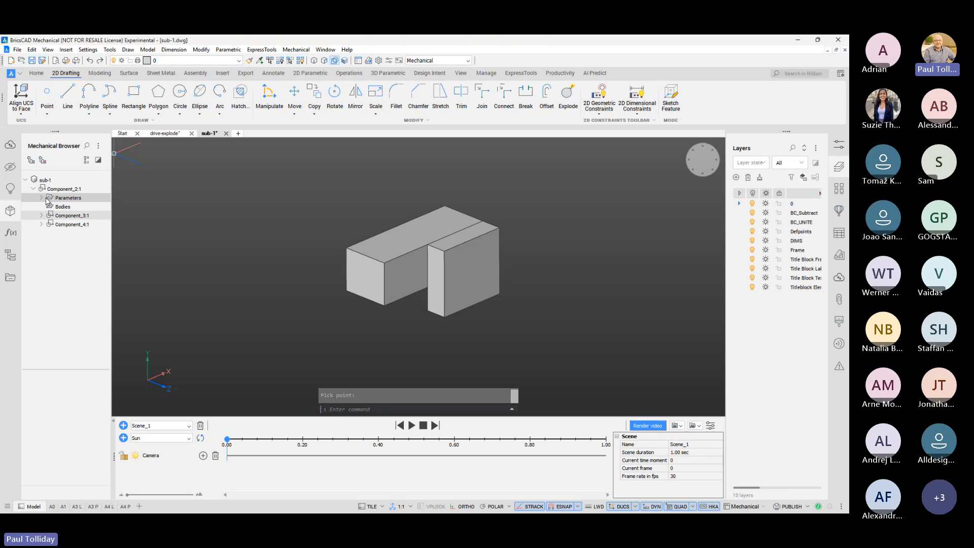
click(44, 225)
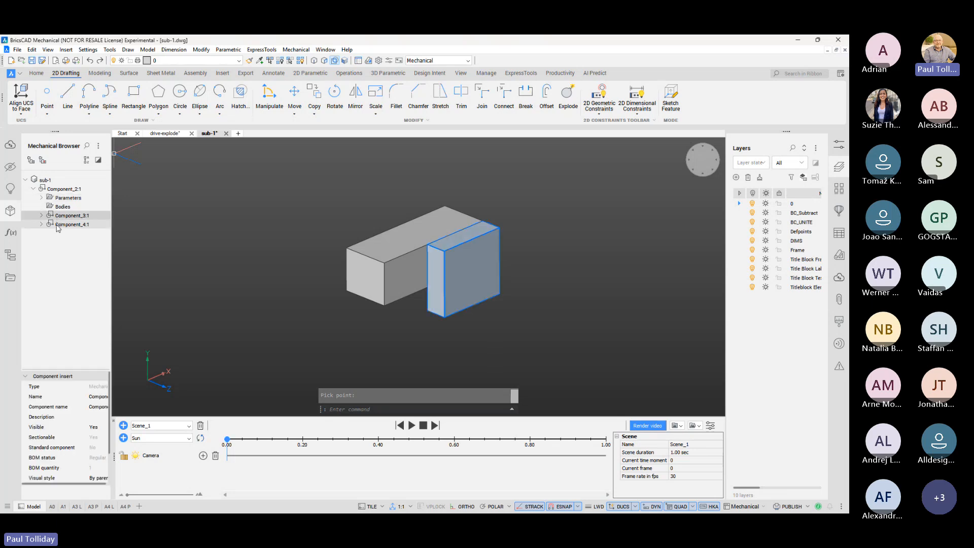
click(42, 198)
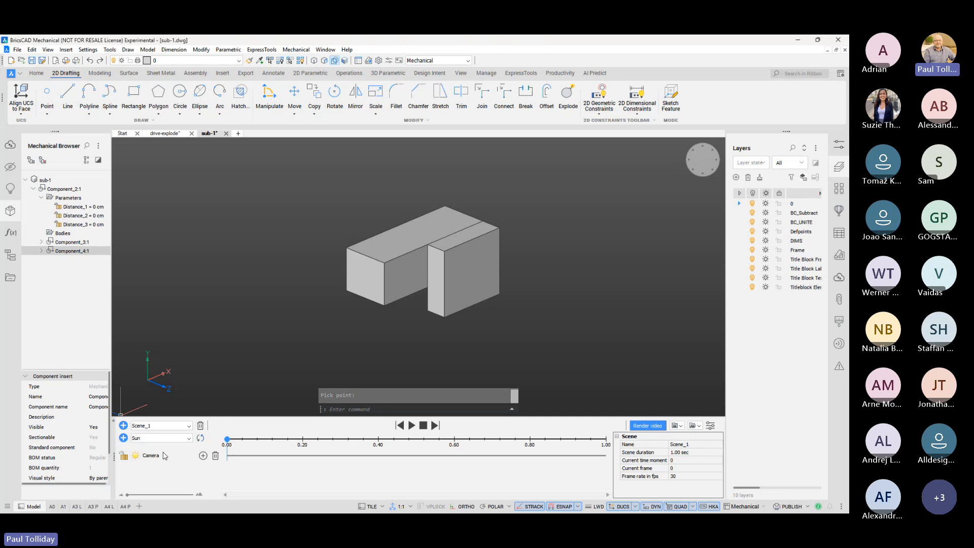
Step: Delete the Camera track from Scene_1 and check which animation tracks are available to add
click(189, 438)
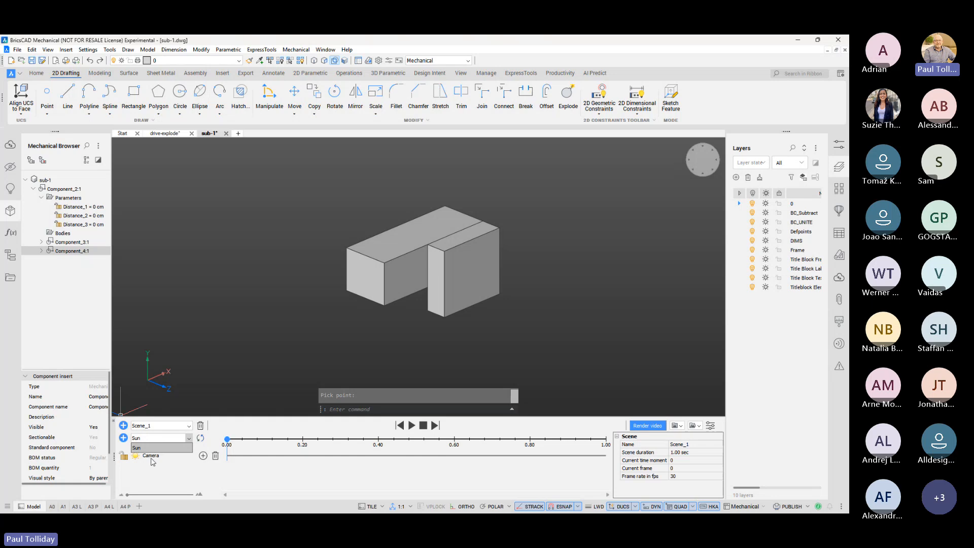
click(214, 457)
click(214, 456)
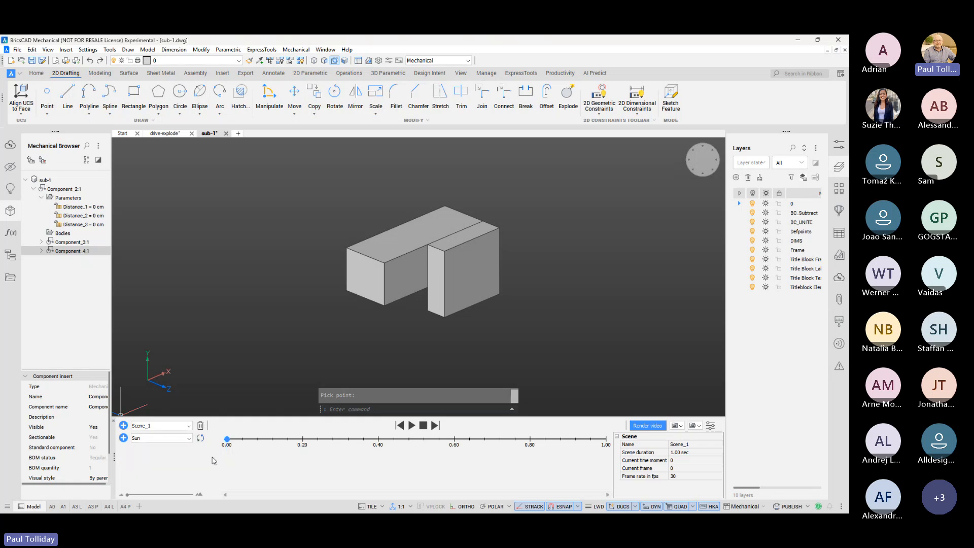
click(190, 437)
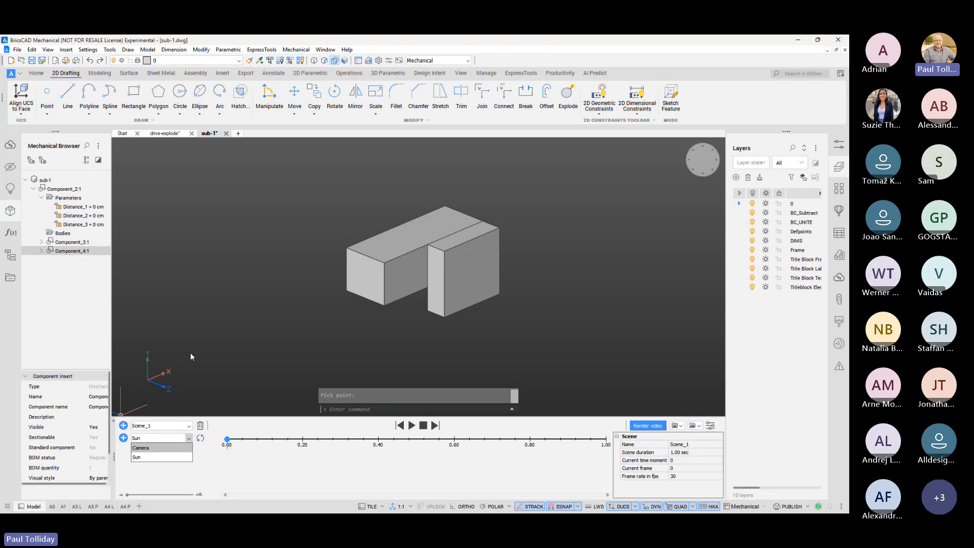
click(180, 284)
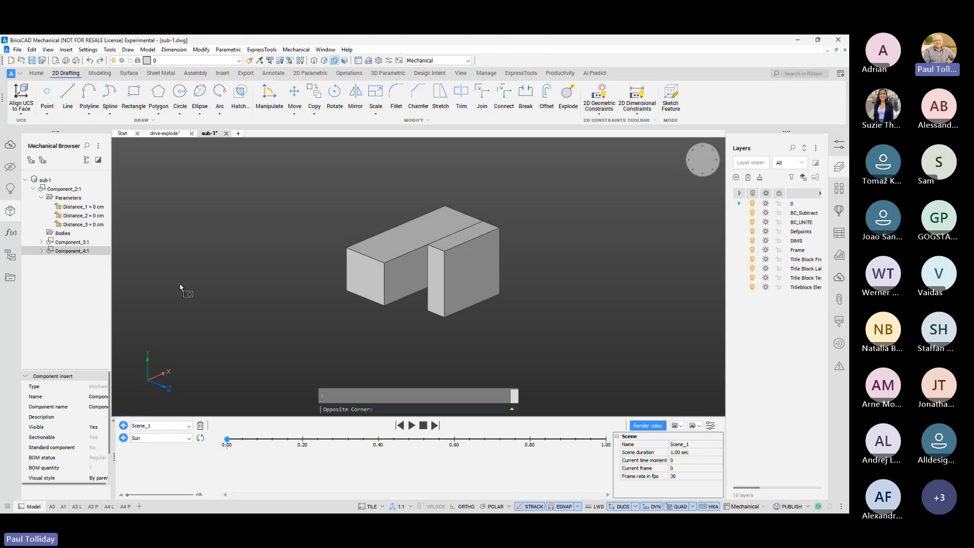
click(165, 243)
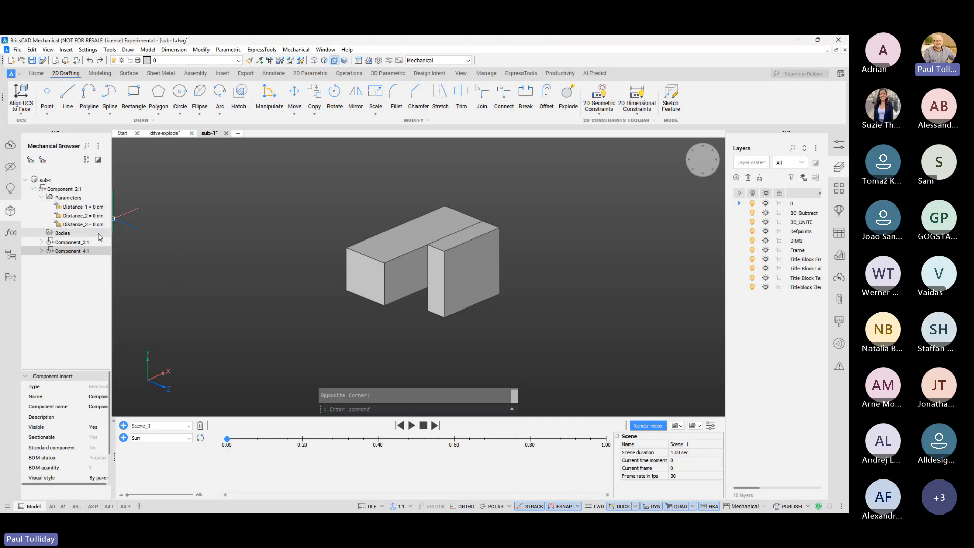
Step: Link Component_2:1's Distance_1, Distance_2 and Distance_3 to parameters of the parent sub-1 and expand its parameter list
click(75, 207)
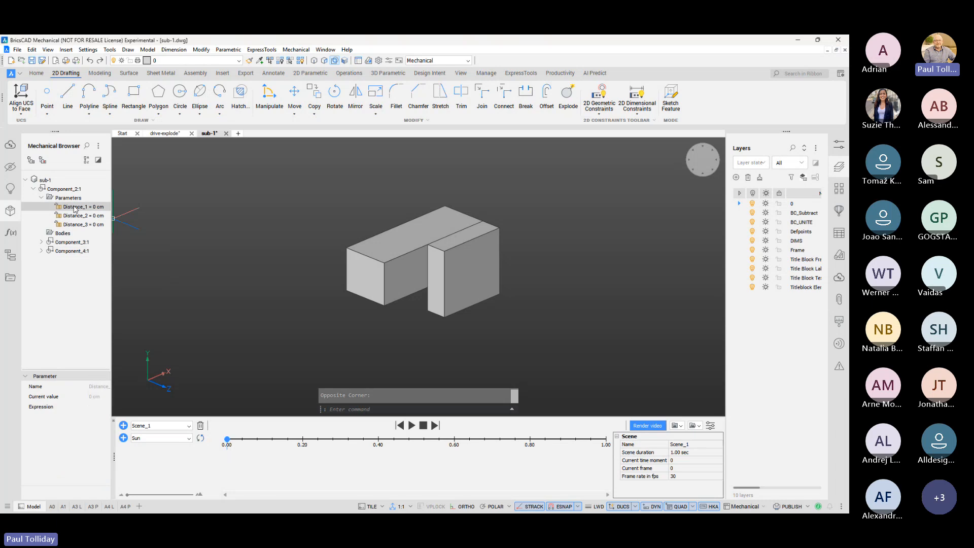
shift+click(75, 225)
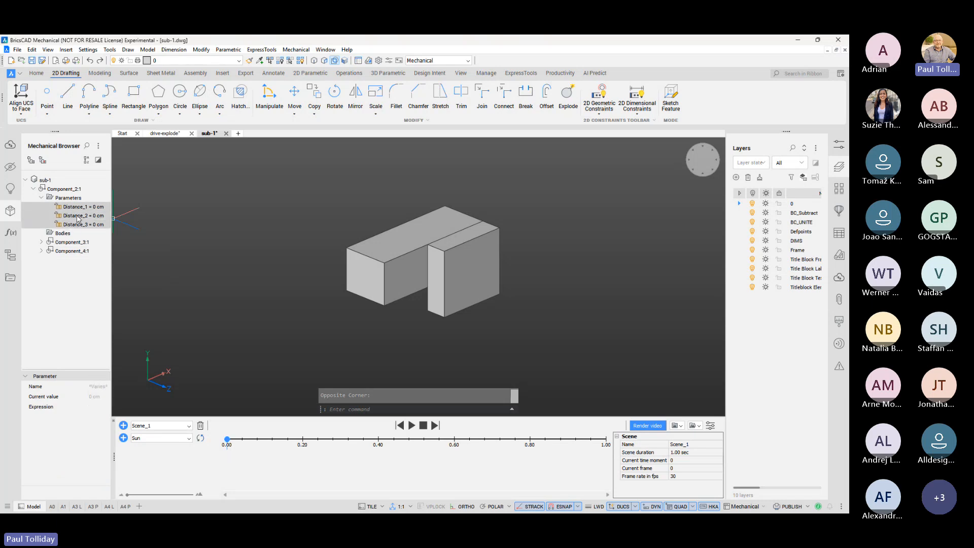
right_click(78, 219)
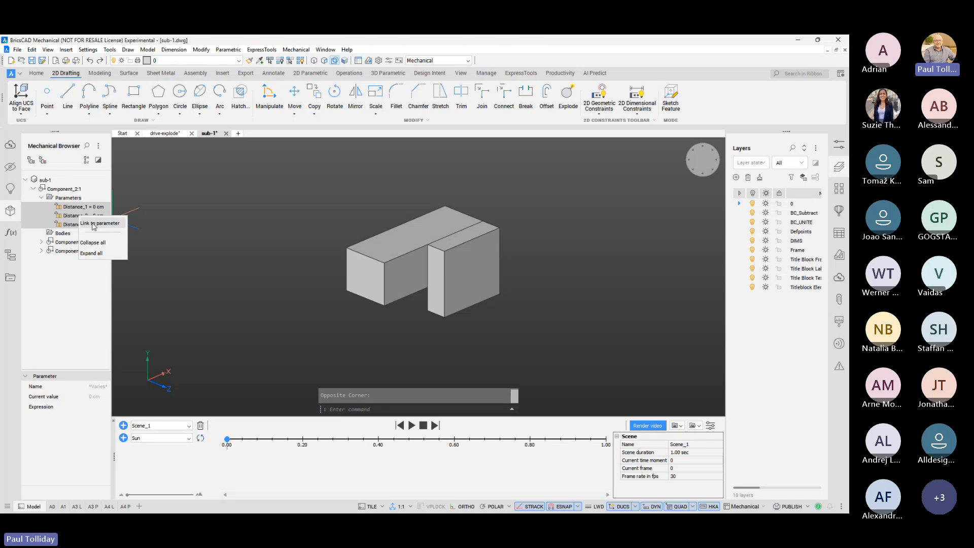
click(98, 224)
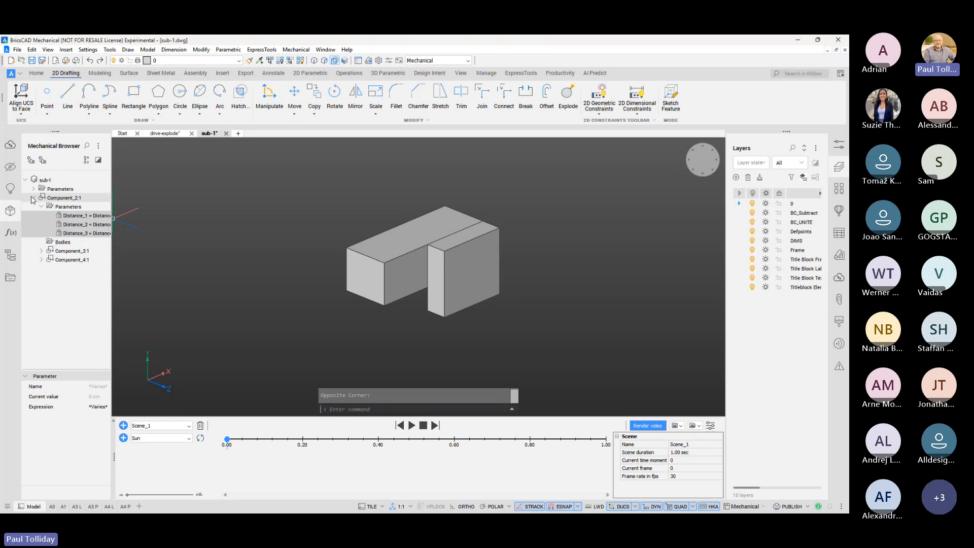
click(33, 188)
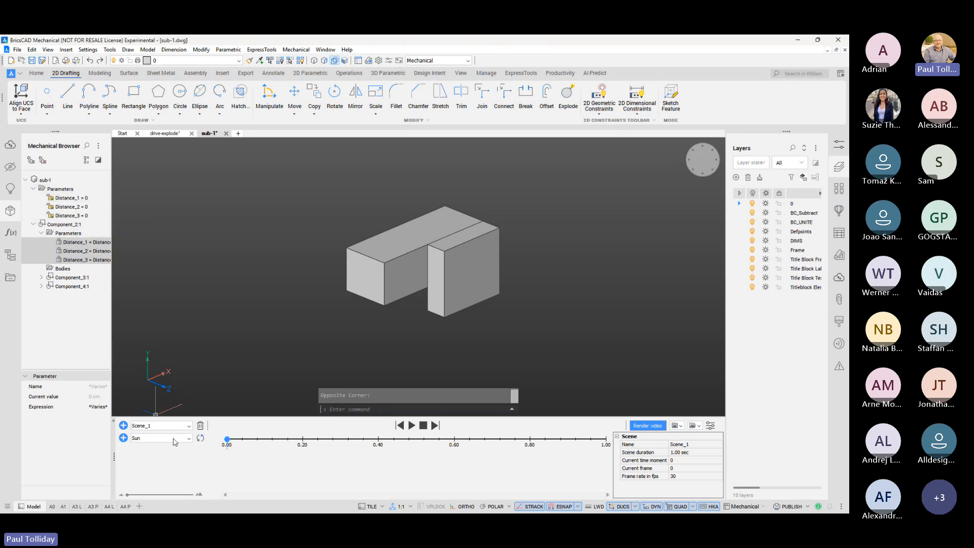
Step: Add animation tracks for Distance_1, Distance_2 and Distance_3 to Scene_1
click(189, 439)
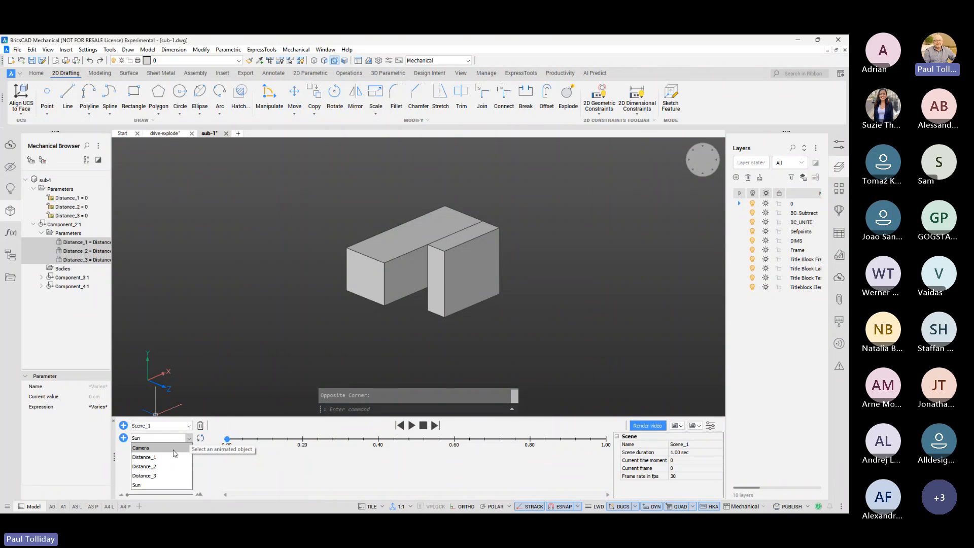
click(144, 457)
click(123, 438)
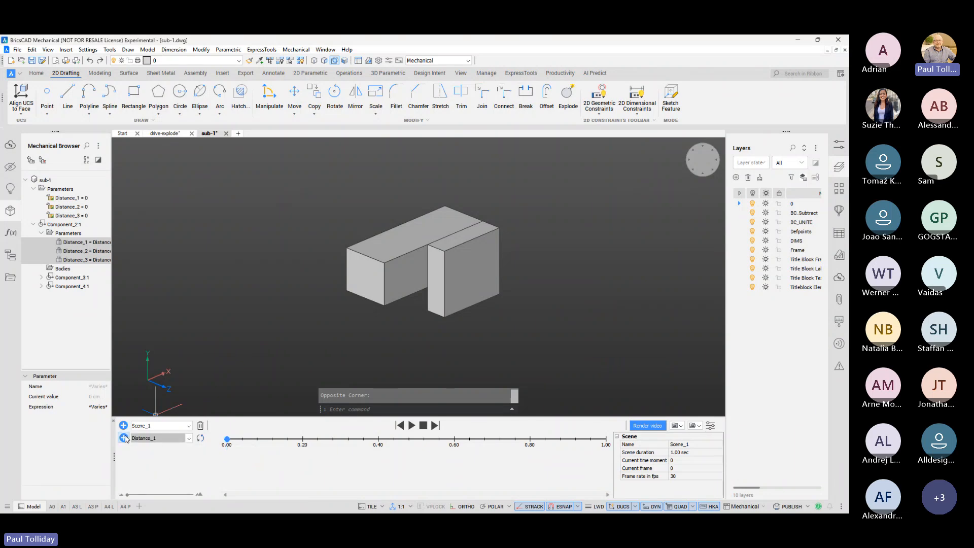
click(190, 439)
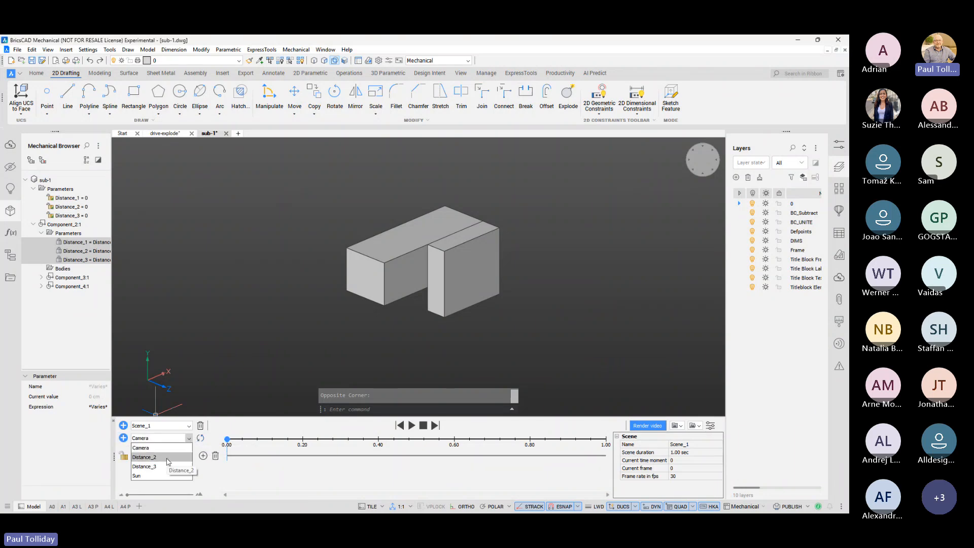
click(145, 457)
click(123, 438)
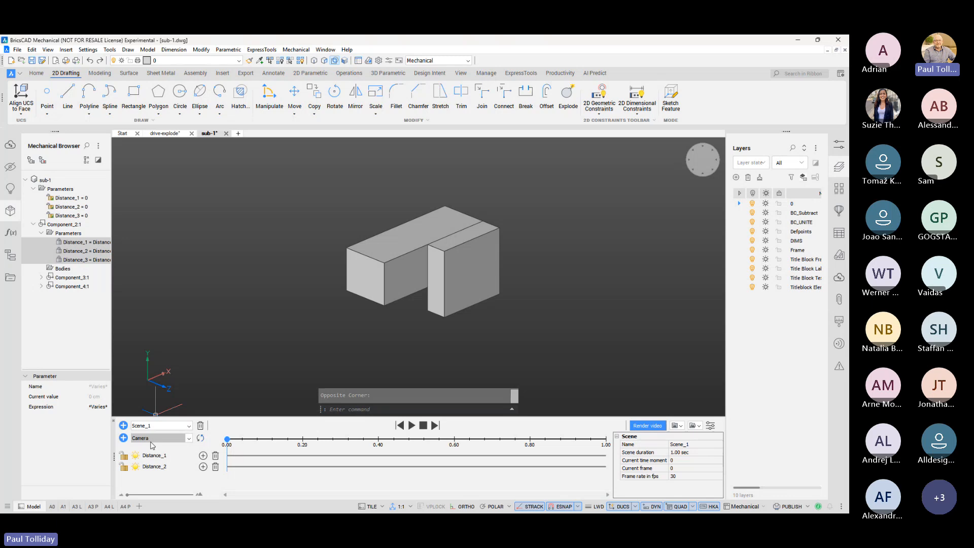
click(189, 439)
click(160, 456)
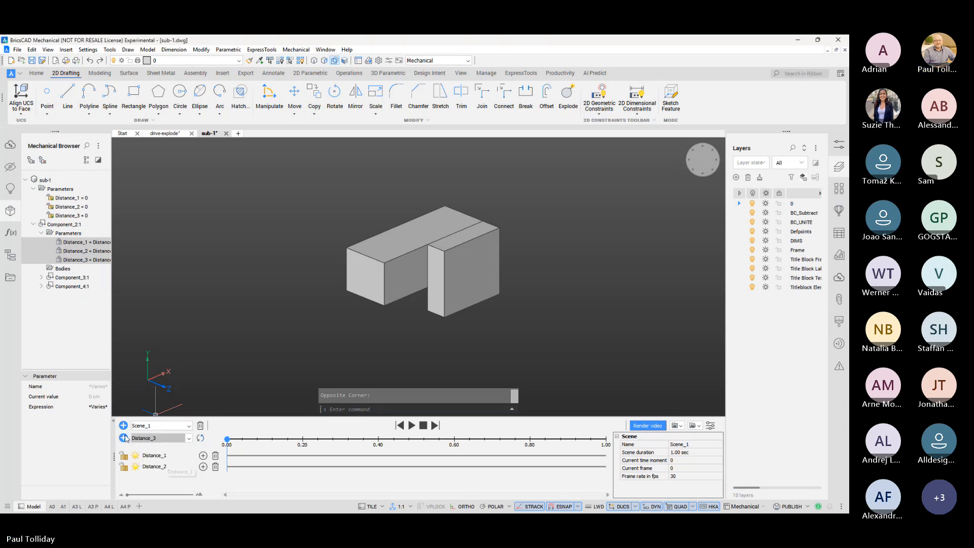
click(124, 438)
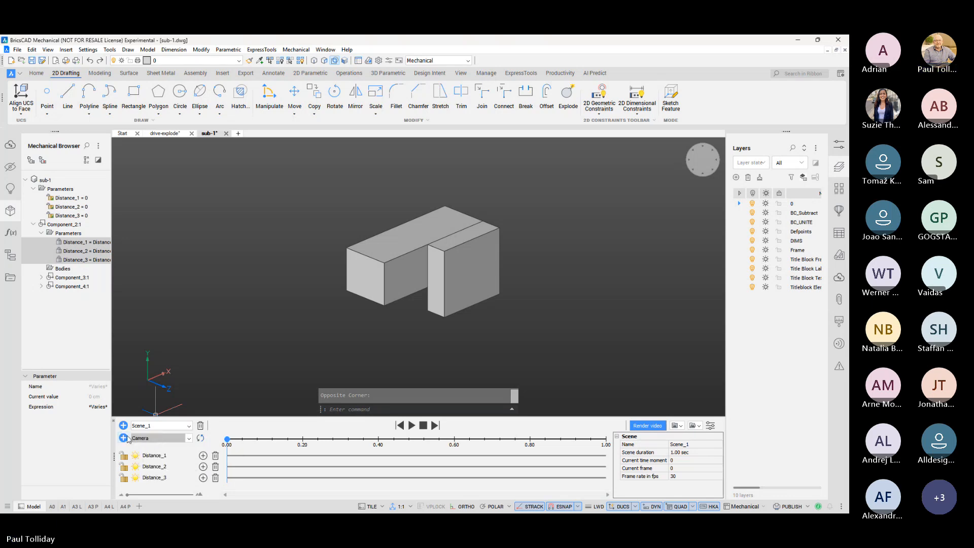
Step: Set the duration of Scene_1 to 5 seconds
click(697, 452)
text(5)
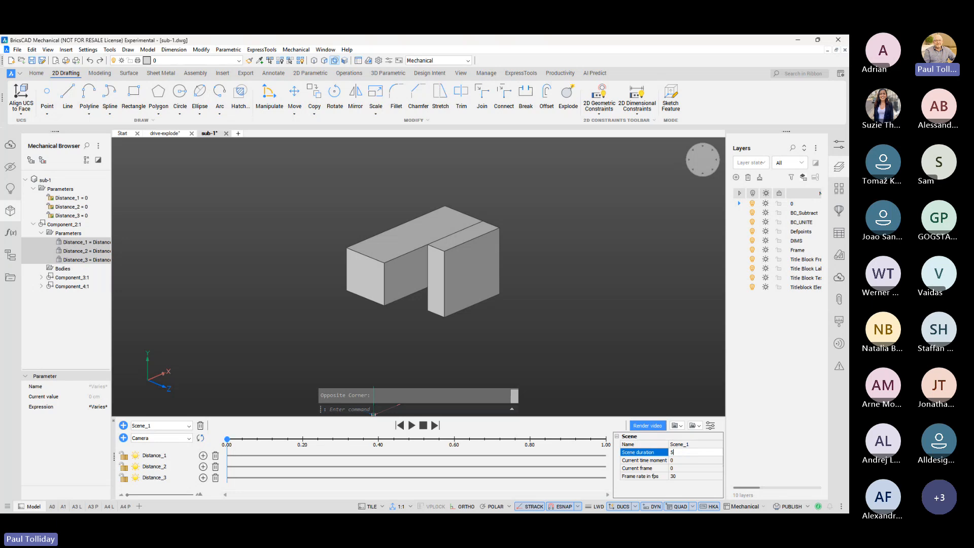
key(Return)
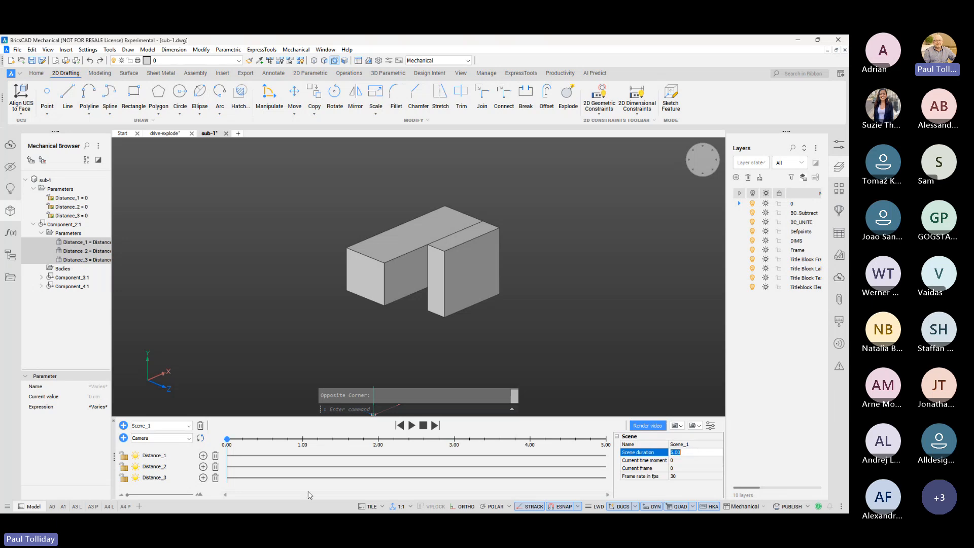
Step: Add a sequence to each distance track, staggered at about 0–1.59 s for Distance_1, 1.89–3.30 s for Distance_2 and 3.51–4.74 s for Distance_3
click(202, 456)
click(203, 467)
click(203, 478)
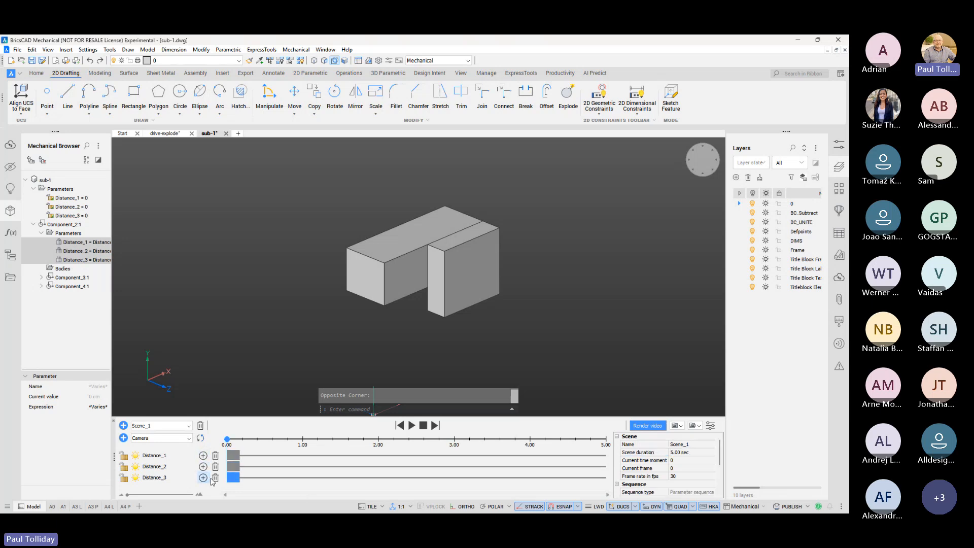
drag(233, 470, 376, 470)
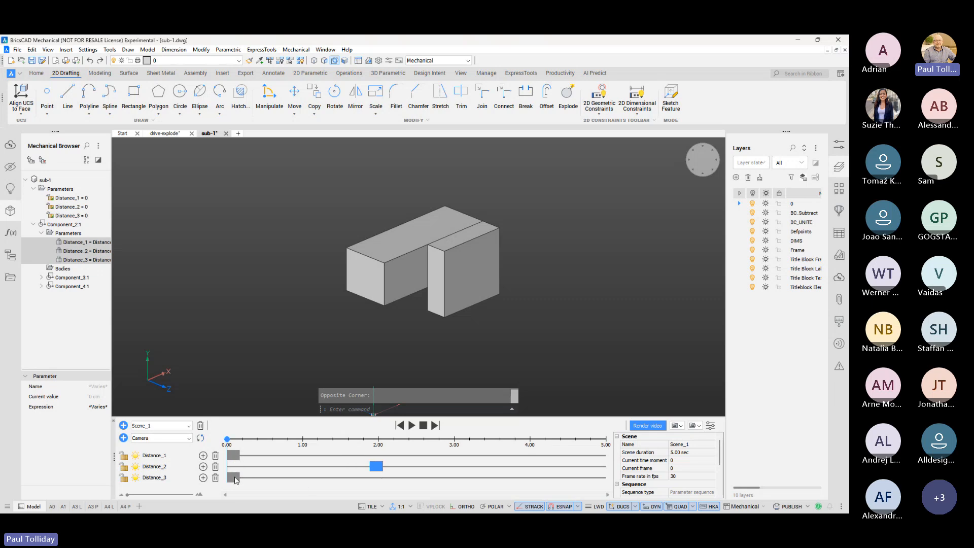
drag(234, 477, 501, 477)
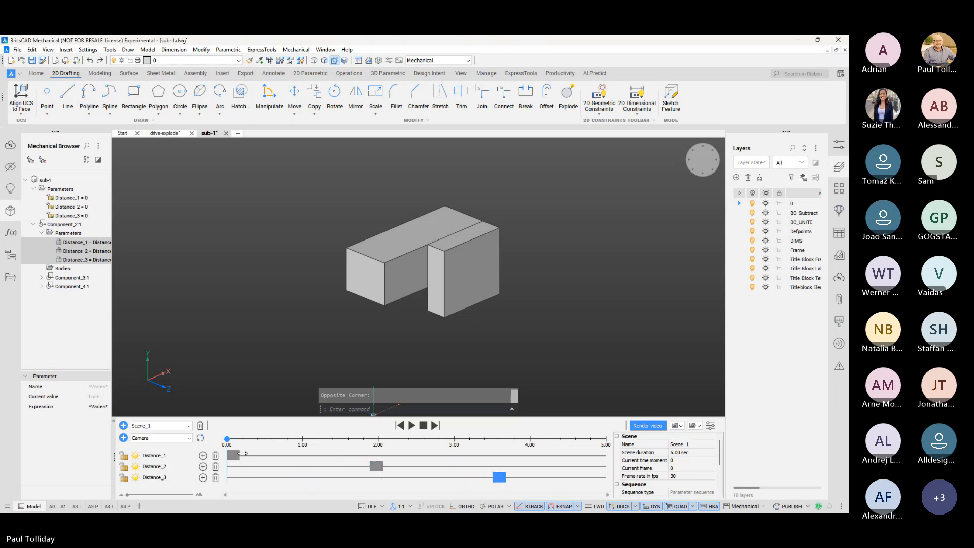
drag(241, 454, 586, 477)
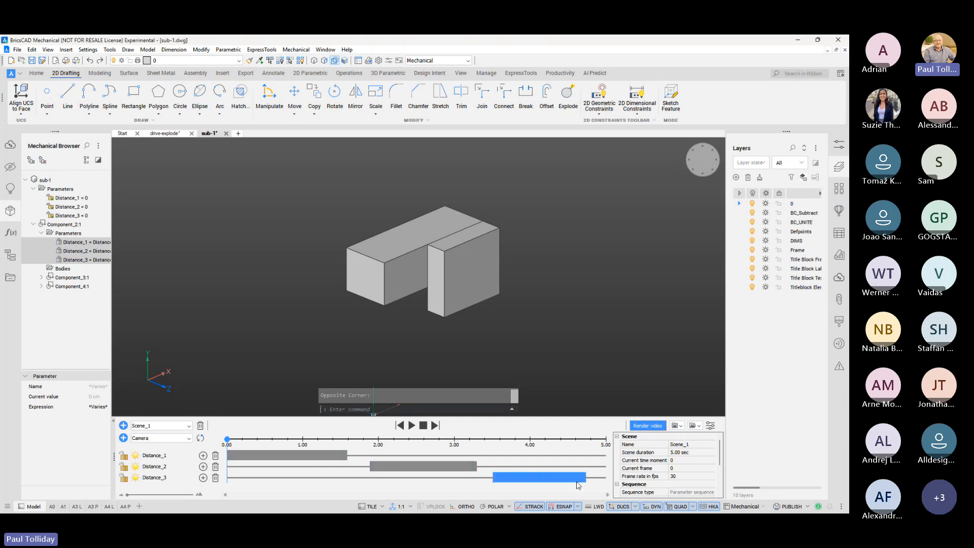
Step: Try to give the Distance_1 sequence a new end value and the Distance_2 sequence an end value of 80
click(332, 458)
scroll(696, 467, down, 3)
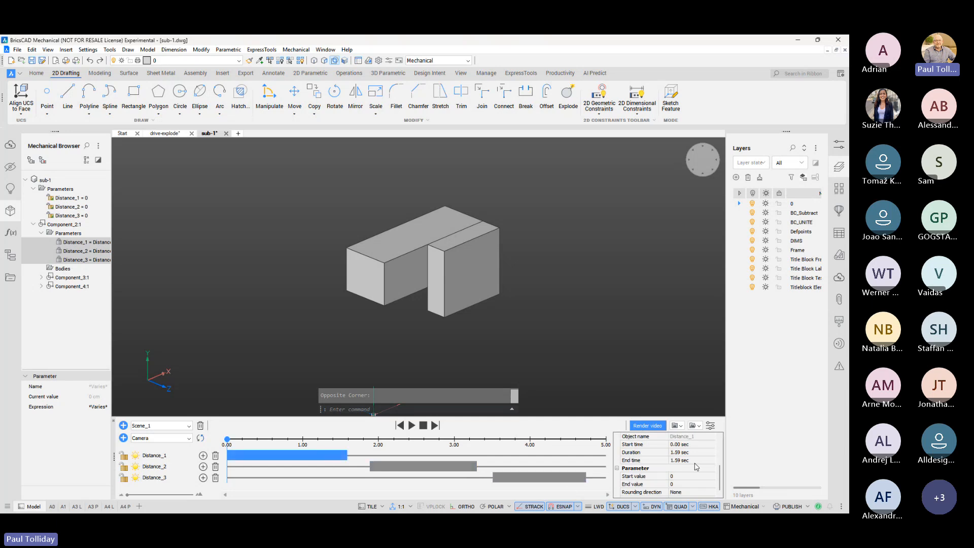
click(689, 485)
click(451, 466)
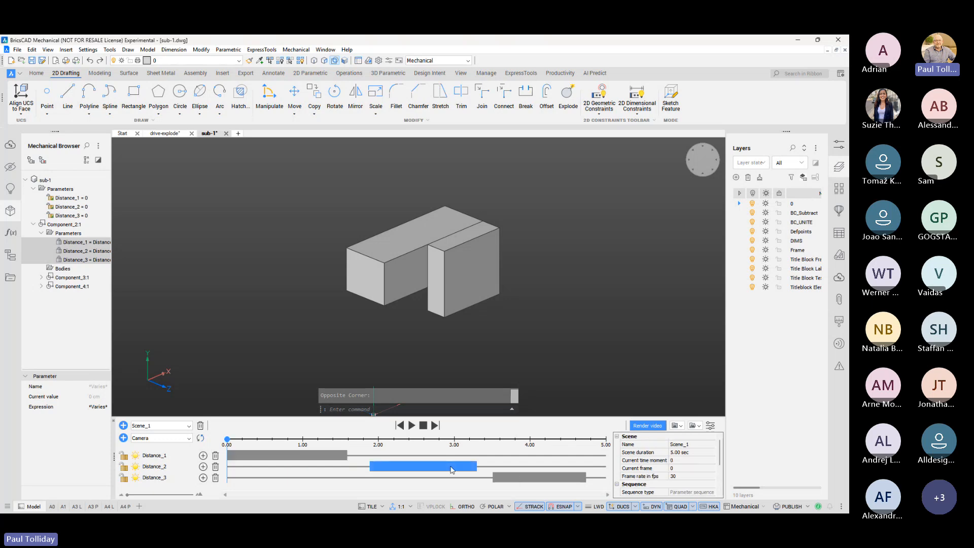
scroll(690, 483, down, 3)
click(688, 485)
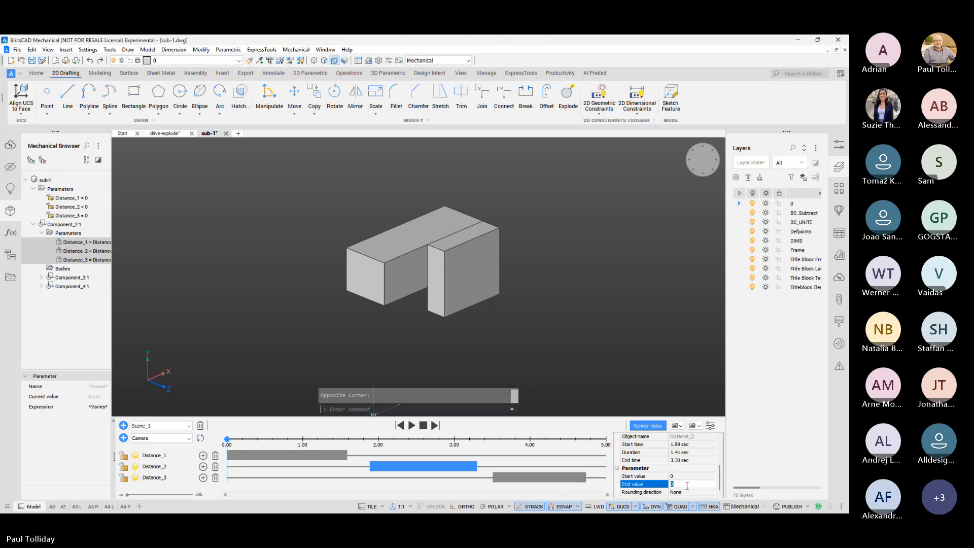
text(80)
Step: Set the Distance_3 sequence's end value to 100, play the scene and move the time marker to about 2.4 seconds
click(543, 476)
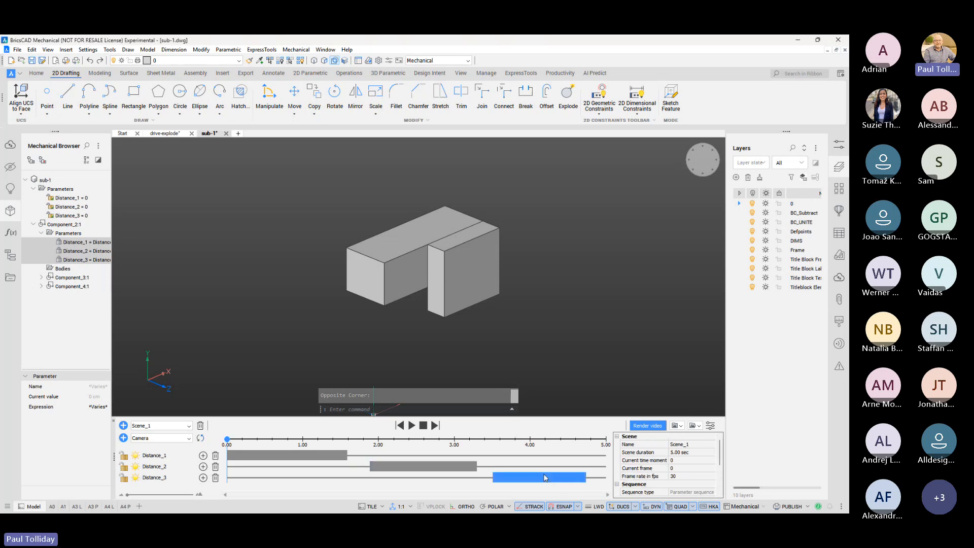
click(686, 485)
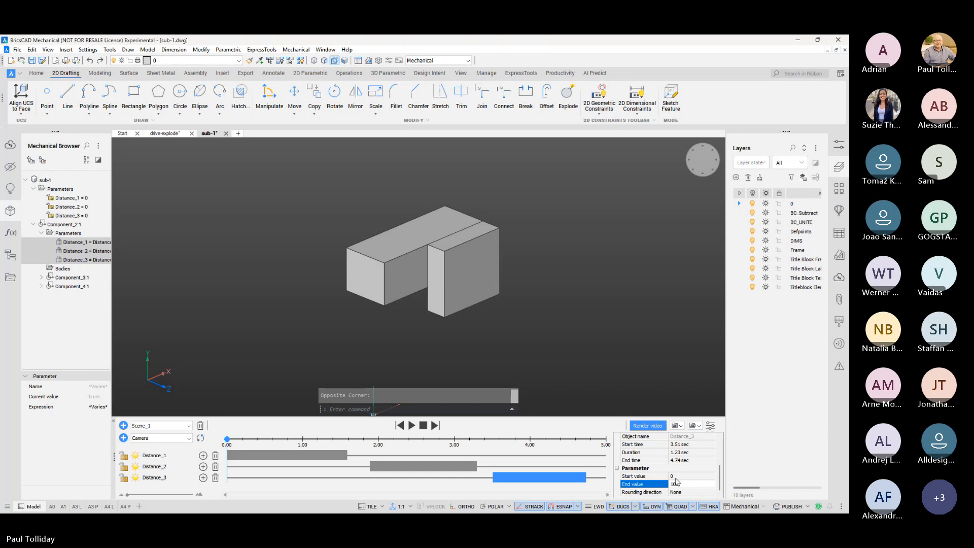
key(Return)
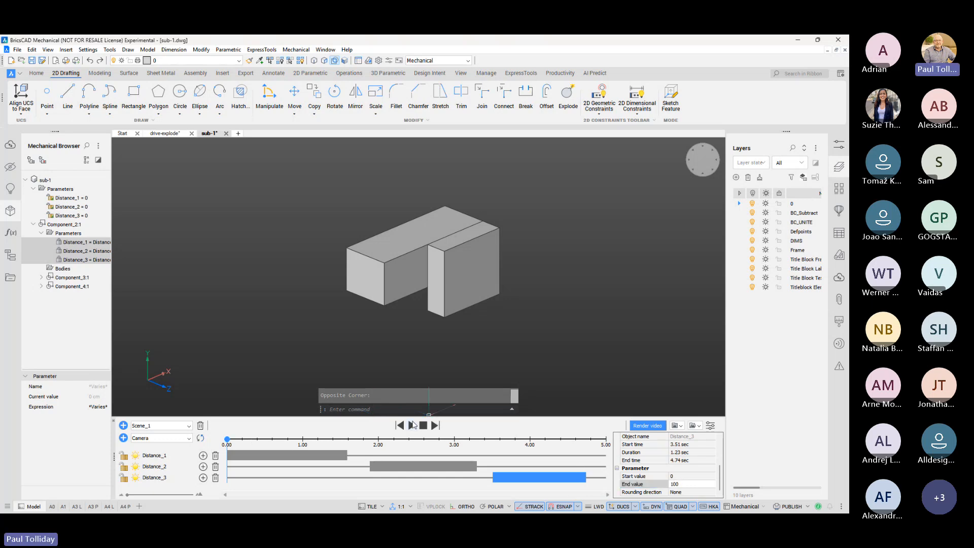
click(411, 426)
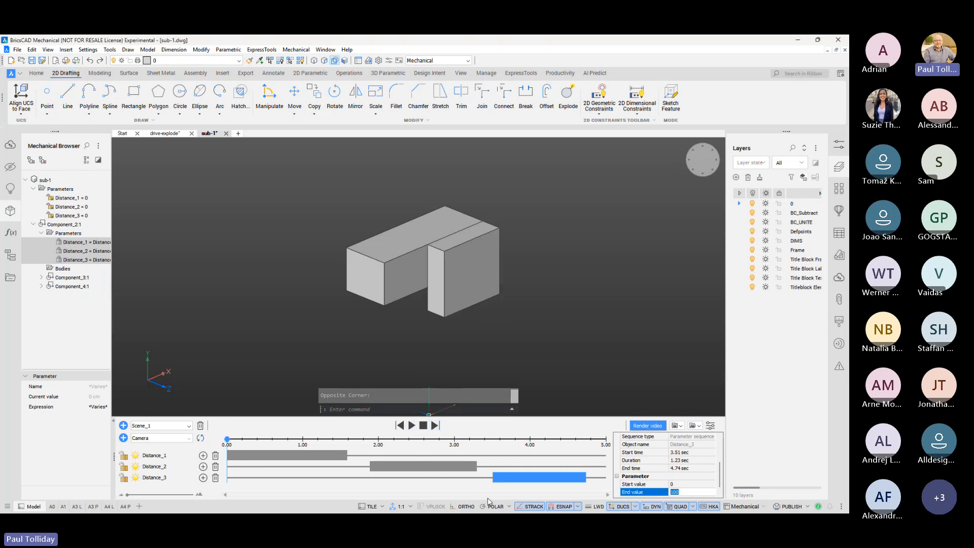
click(408, 441)
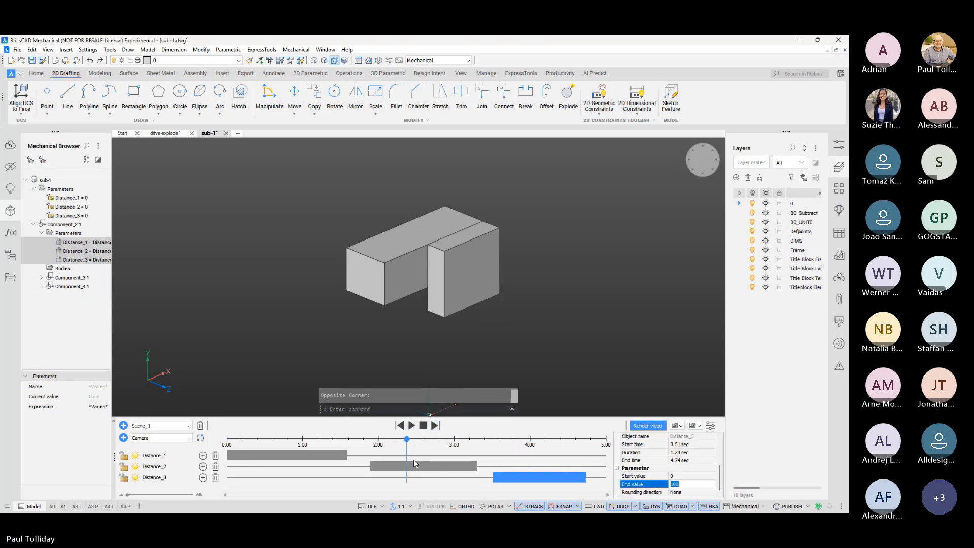
Step: Set the end values of the Distance_2 and Distance_1 sequences to 80, play the scene and check the linked Distance_3 parameter
click(414, 464)
click(681, 490)
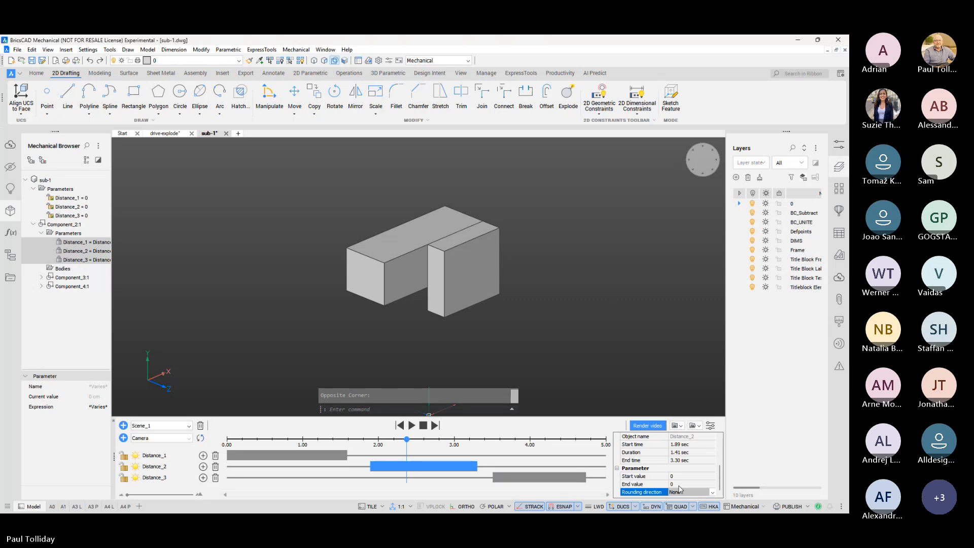
click(680, 484)
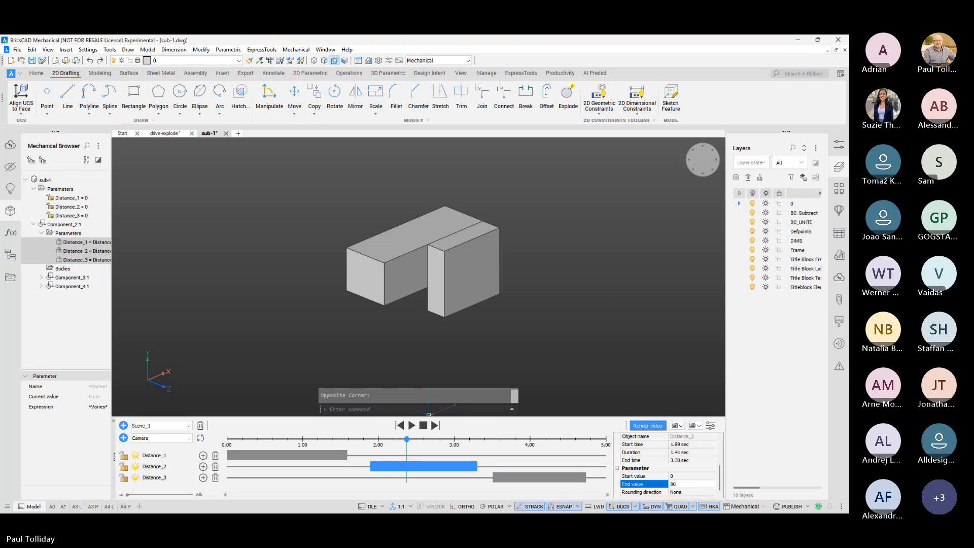
click(282, 456)
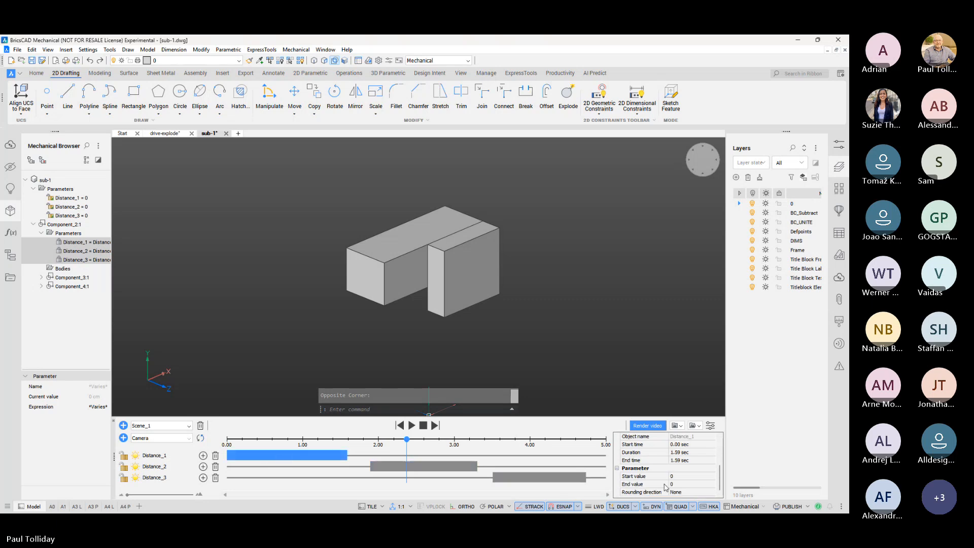
click(673, 485)
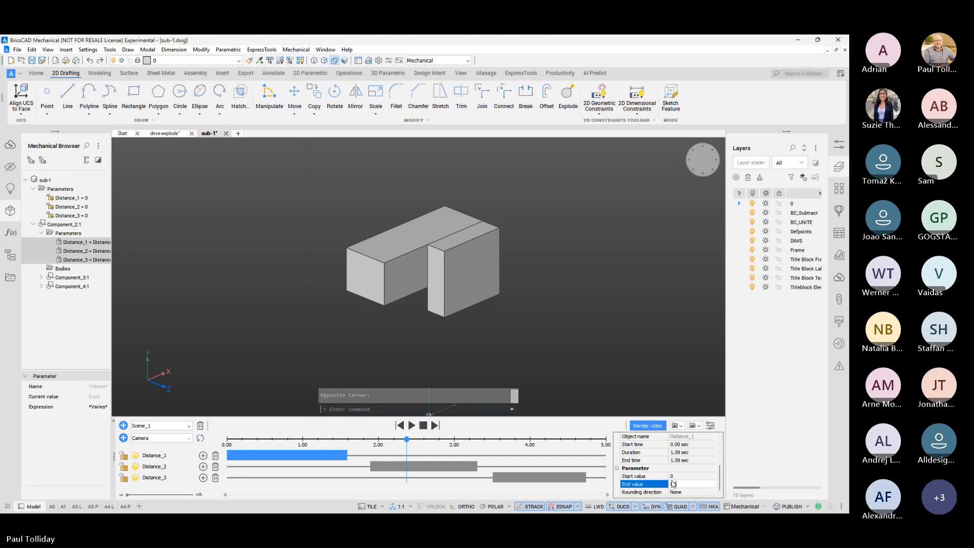
text(80)
click(412, 426)
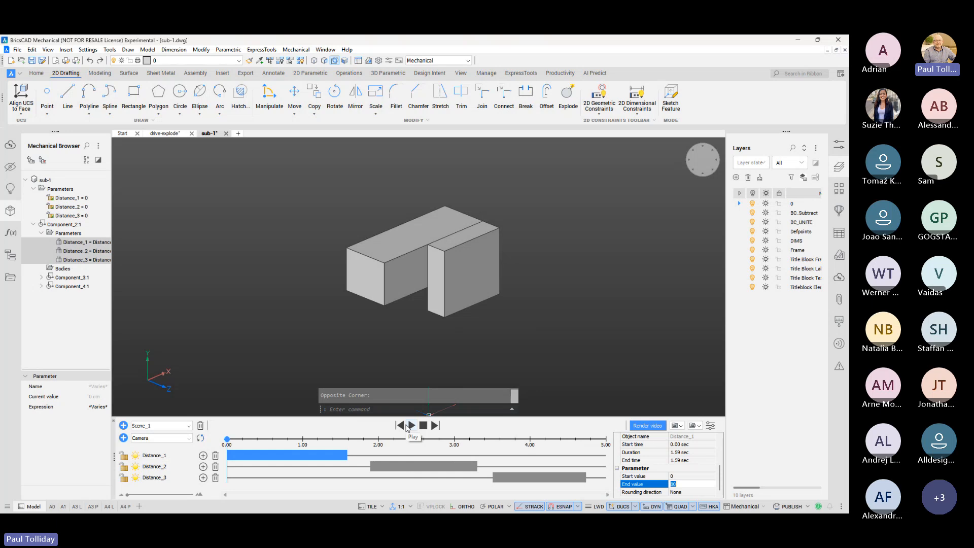
click(81, 259)
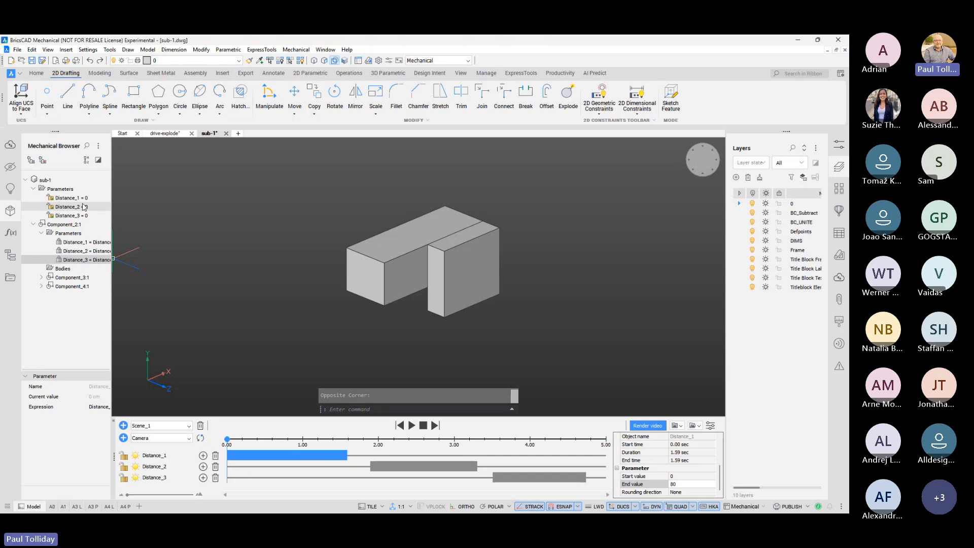
Step: Switch to the drive-explode drawing and delete the large circular camera path around the drive model
click(169, 134)
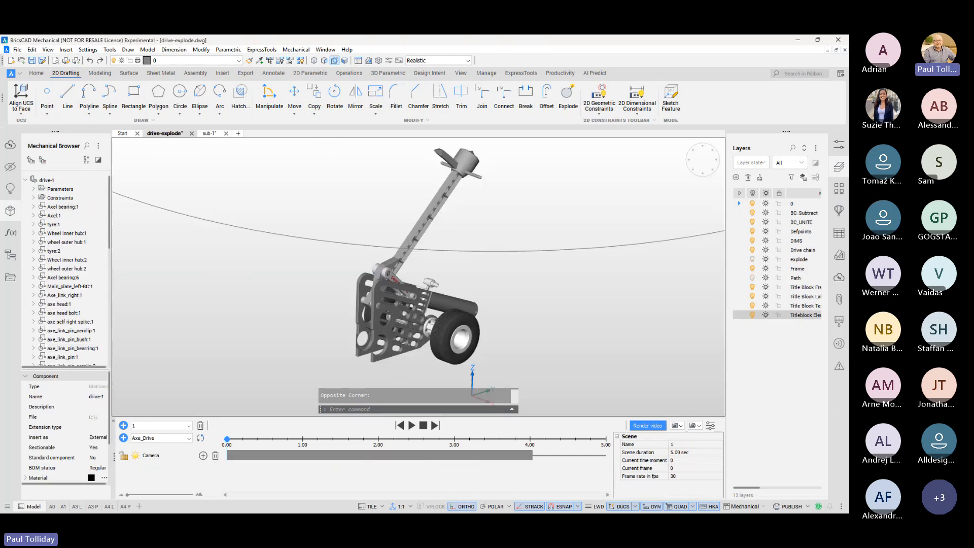
shift+middle_drag(305, 236, 390, 258)
scroll(395, 231, down, 1)
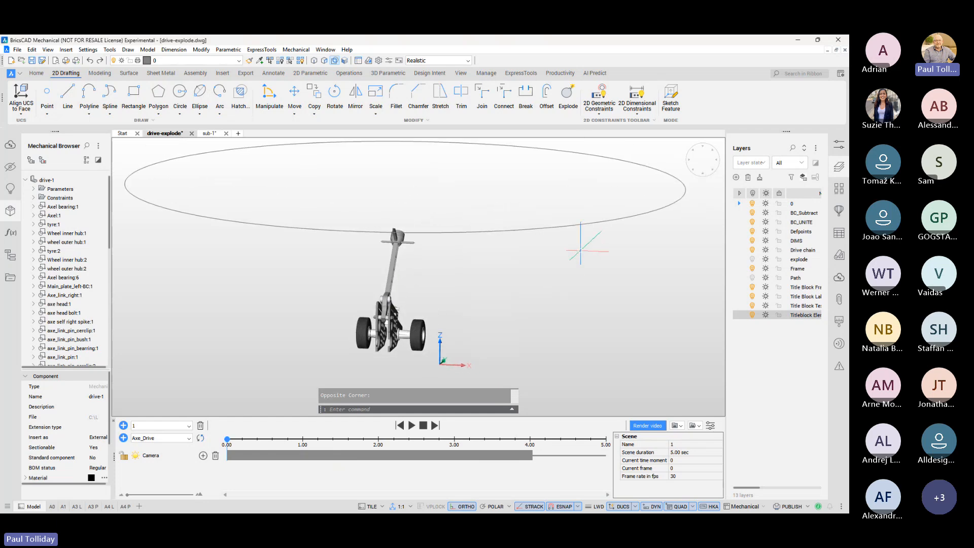
click(580, 250)
click(555, 221)
key(Delete)
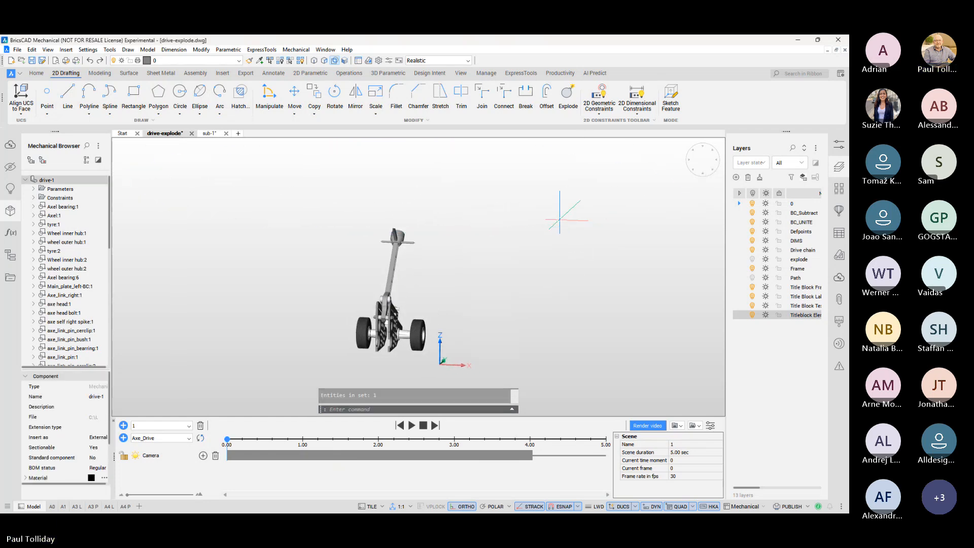
shift+middle_drag(559, 219, 657, 250)
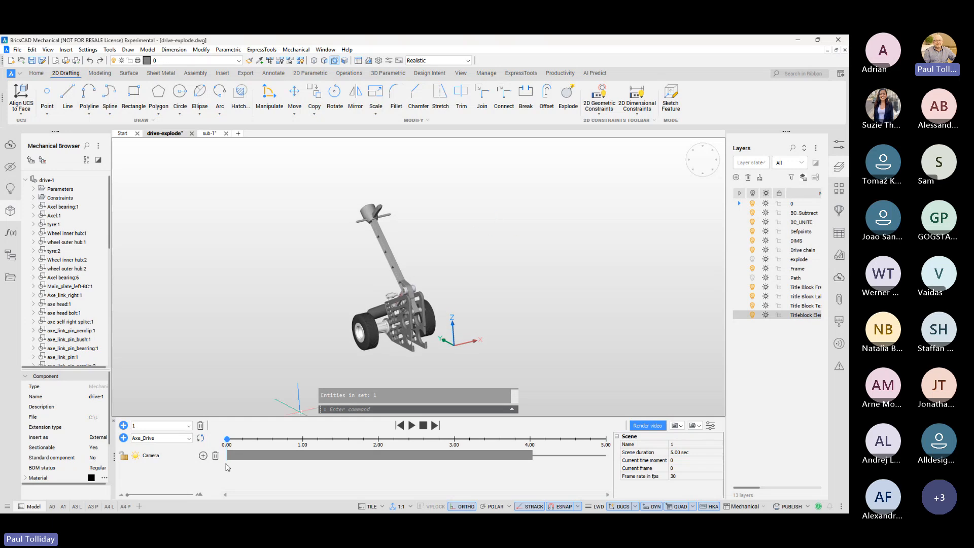
Step: Find the Manual_Top_1 exploded view among the representations of drive-1 and select it to examine its properties
scroll(69, 294, down, 4)
scroll(68, 294, down, 5)
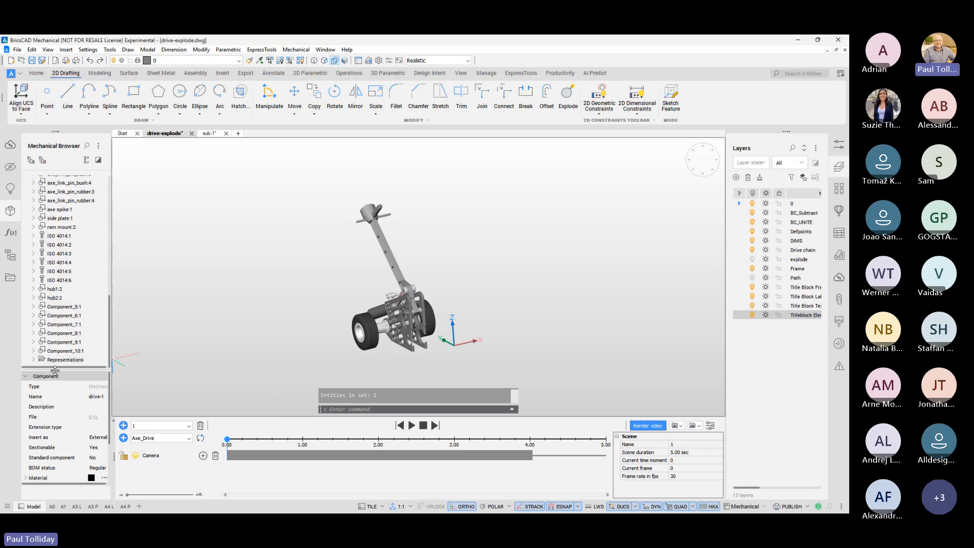
click(34, 359)
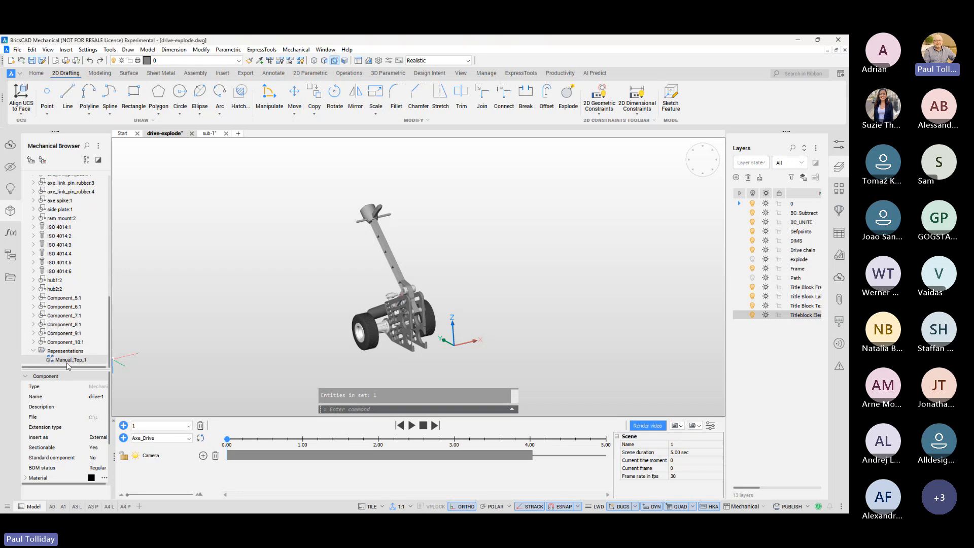
click(66, 362)
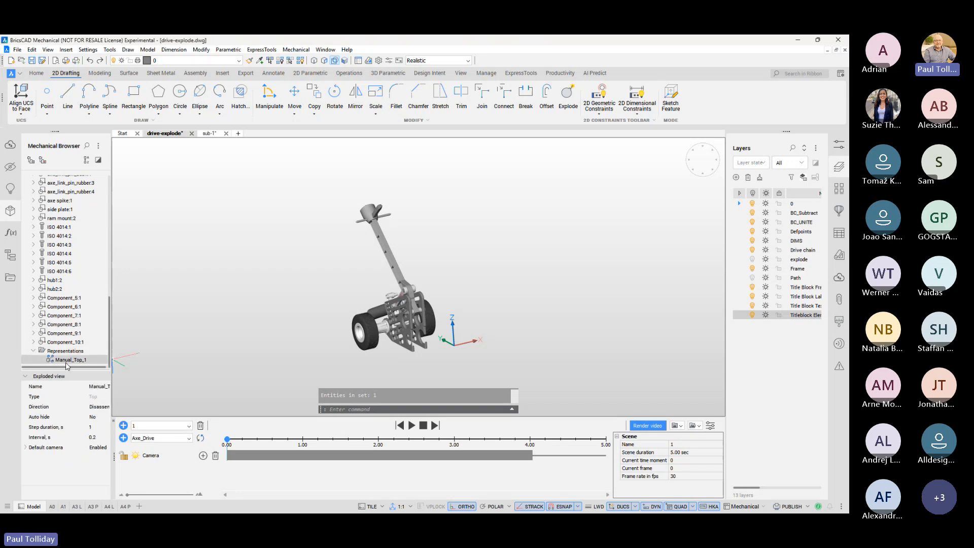
Step: Look through the animation's list of selectable objects for the Manual_Top_1 exploded view, then dismiss the list unchanged
click(191, 439)
scroll(177, 353, down, 5)
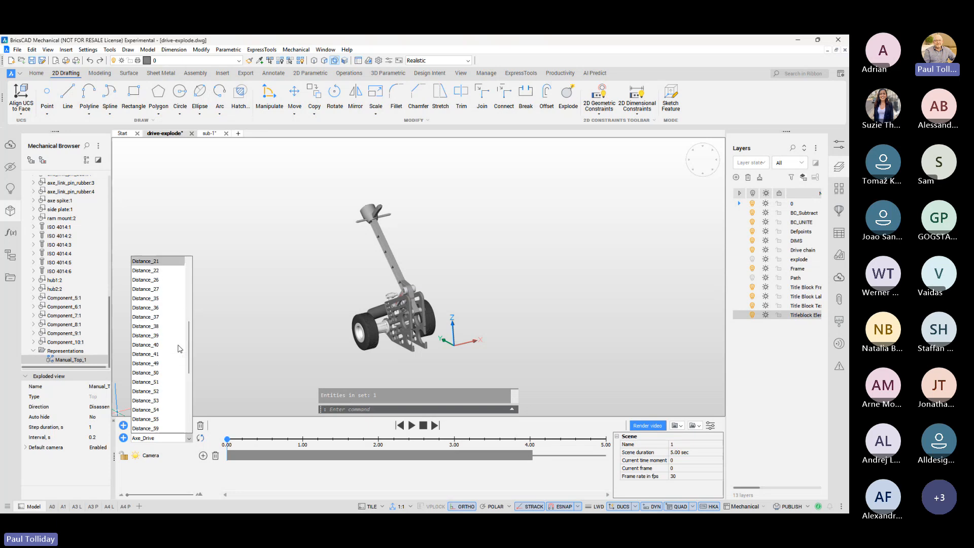
scroll(175, 354, down, 3)
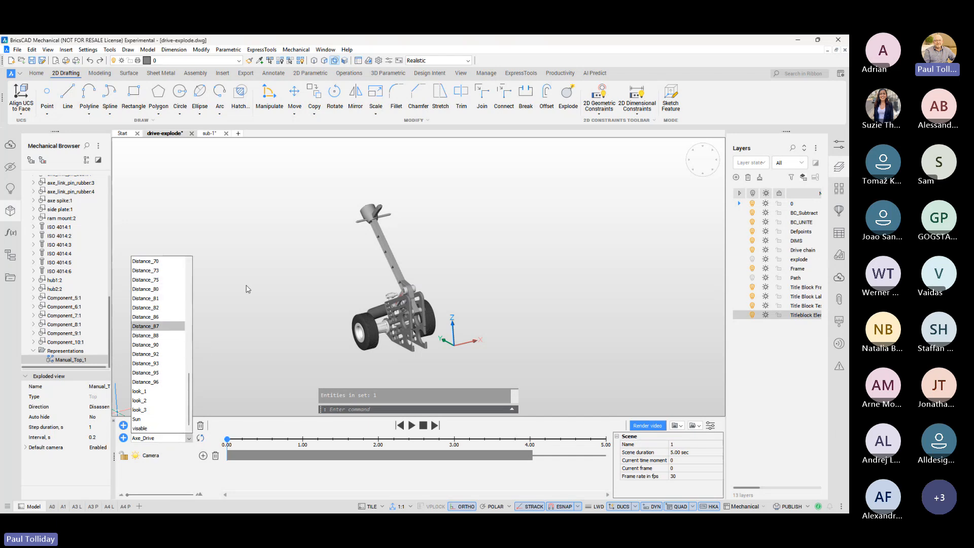
click(263, 263)
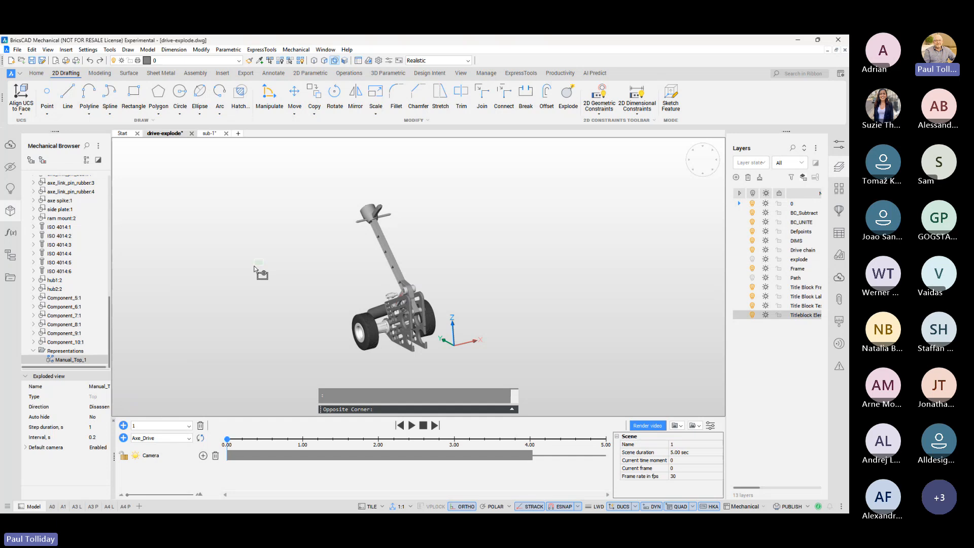
click(212, 286)
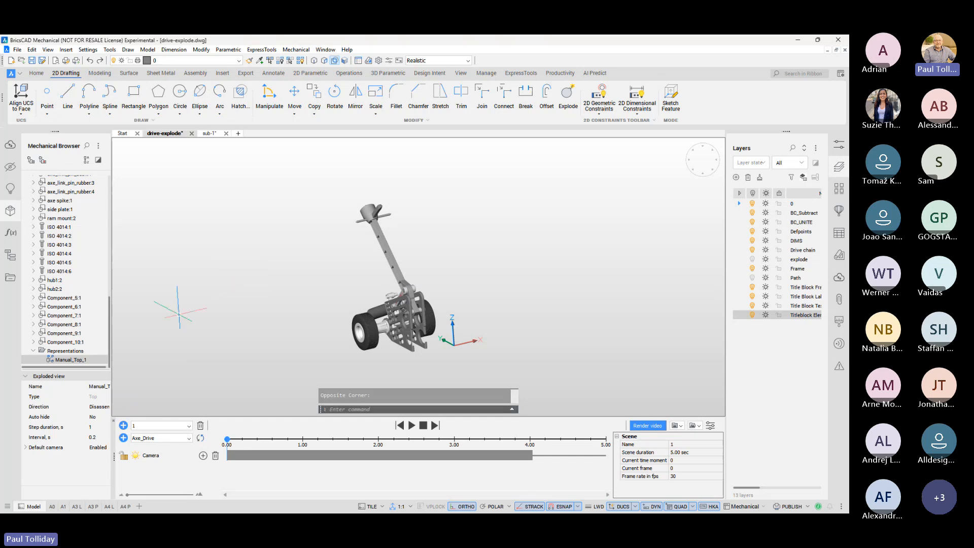
click(57, 360)
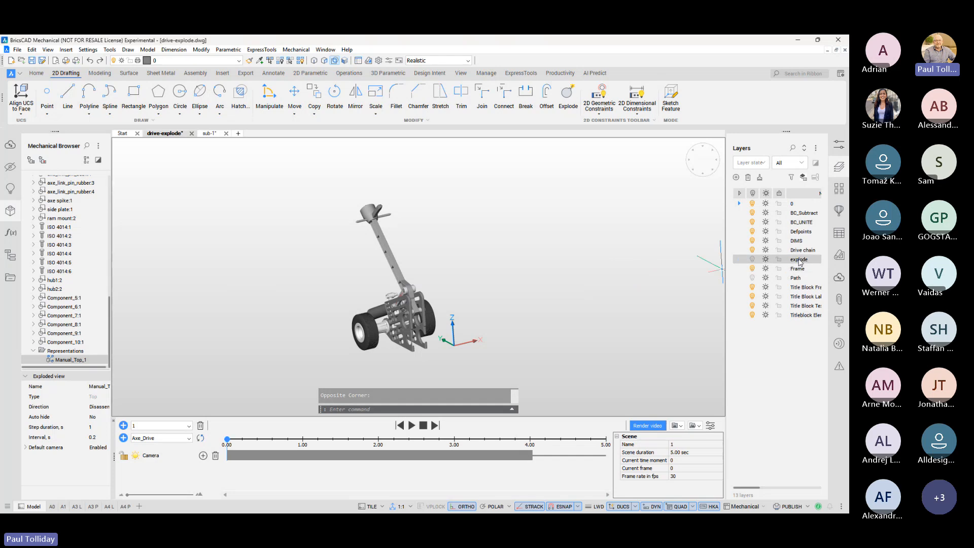
Step: Turn on the explode layer, make it the current layer and turn off layer 0
click(753, 260)
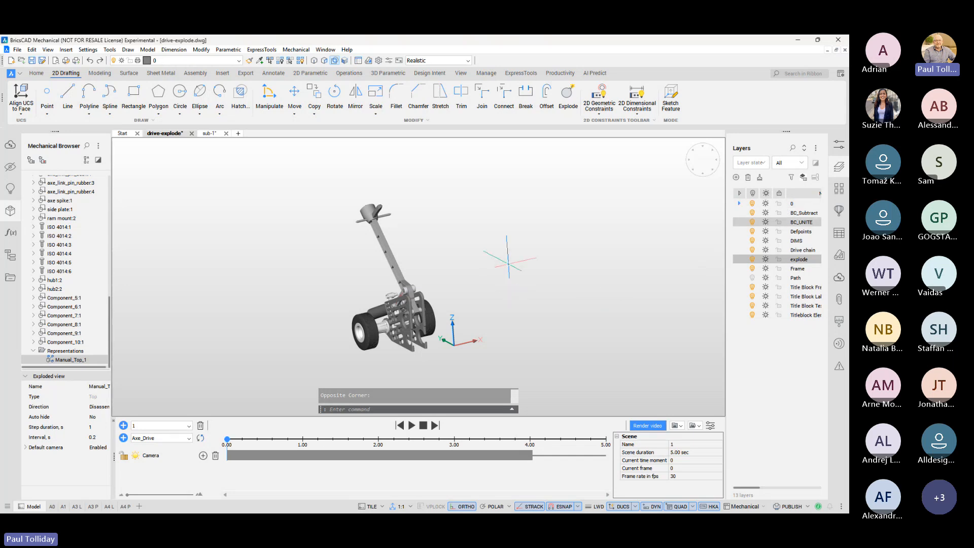
click(303, 365)
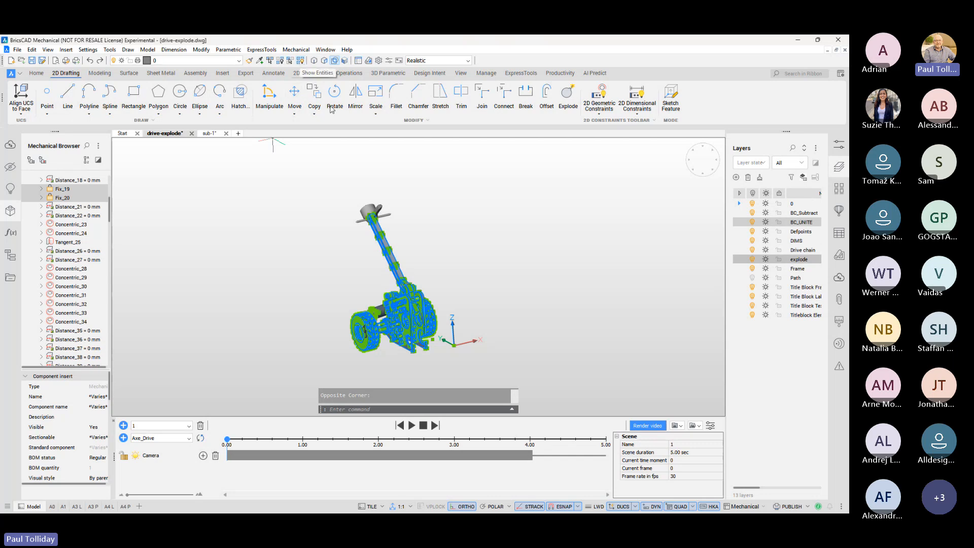
key(Escape)
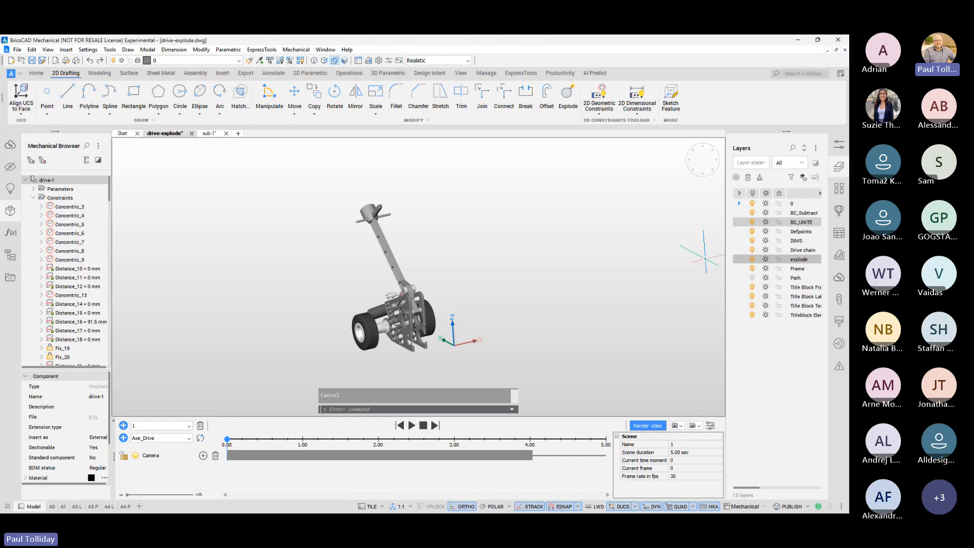
click(742, 260)
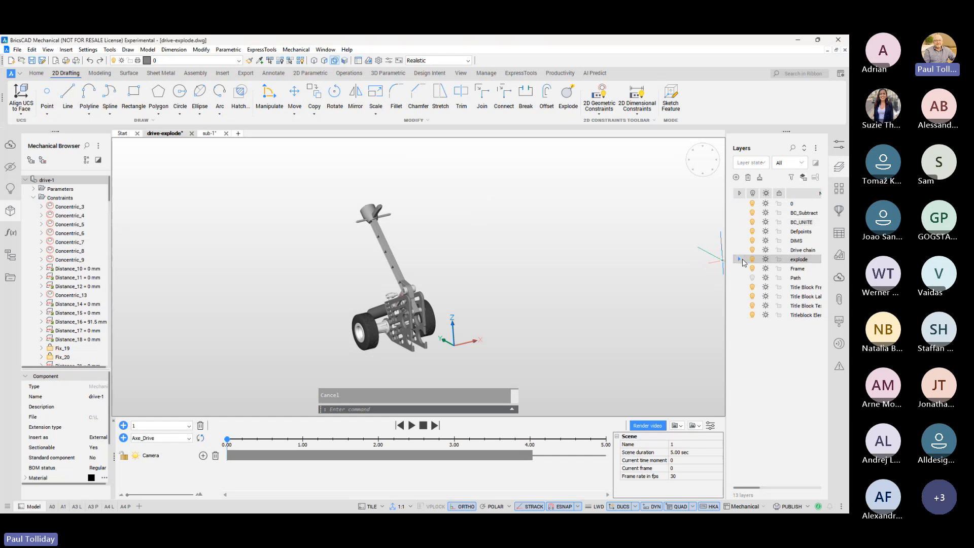
click(753, 204)
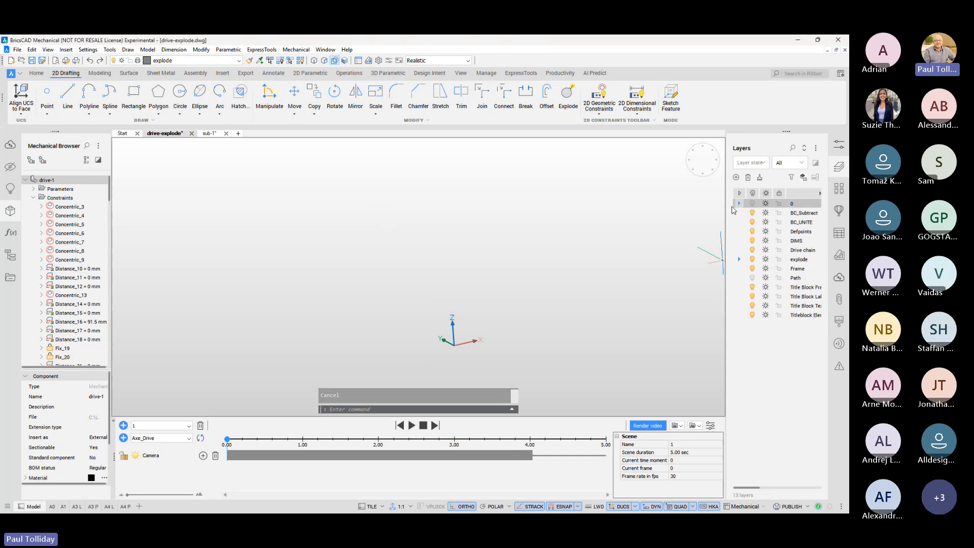
Step: Insert the Manual_Top_1 block at 0,0,0 with a scale of 1 and a rotation of 0
scroll(81, 324, down, 19)
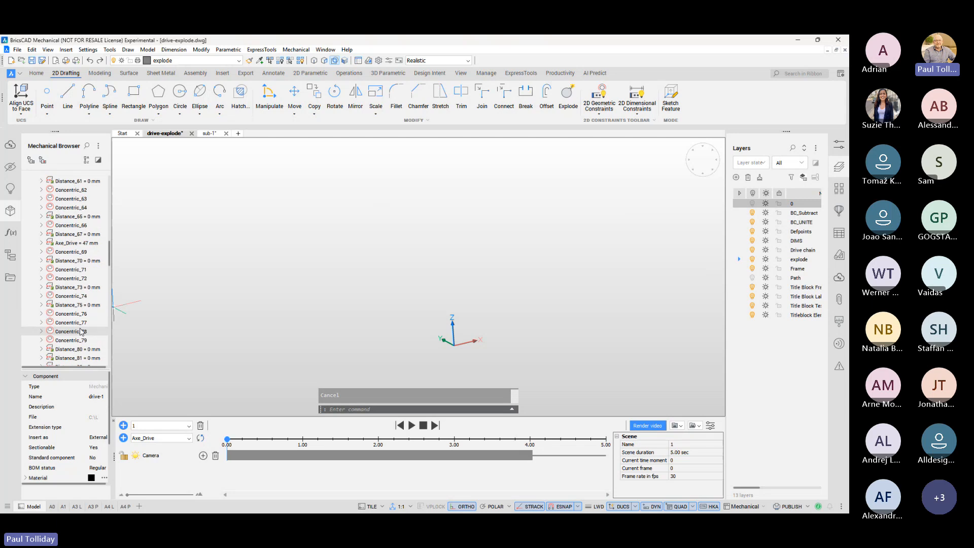
scroll(81, 332, down, 15)
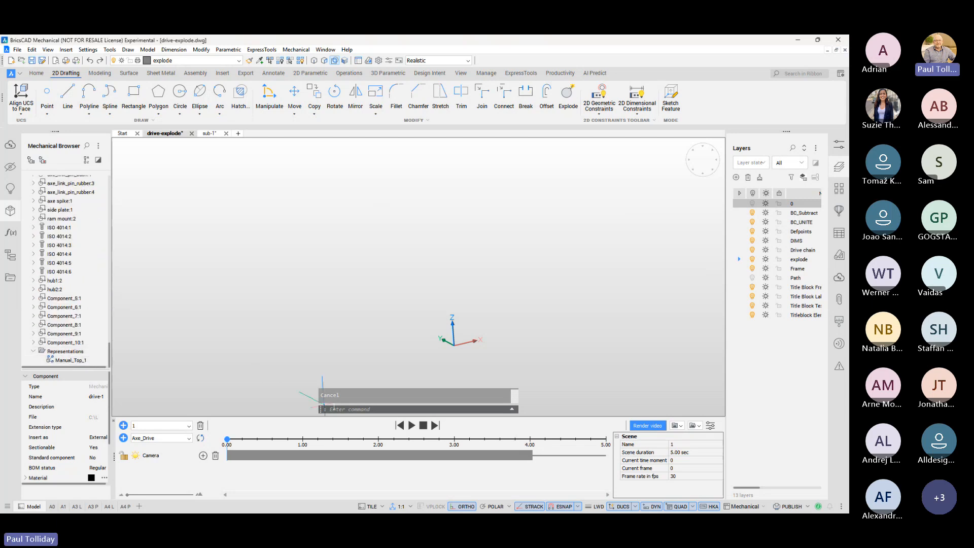
click(350, 408)
text(i)
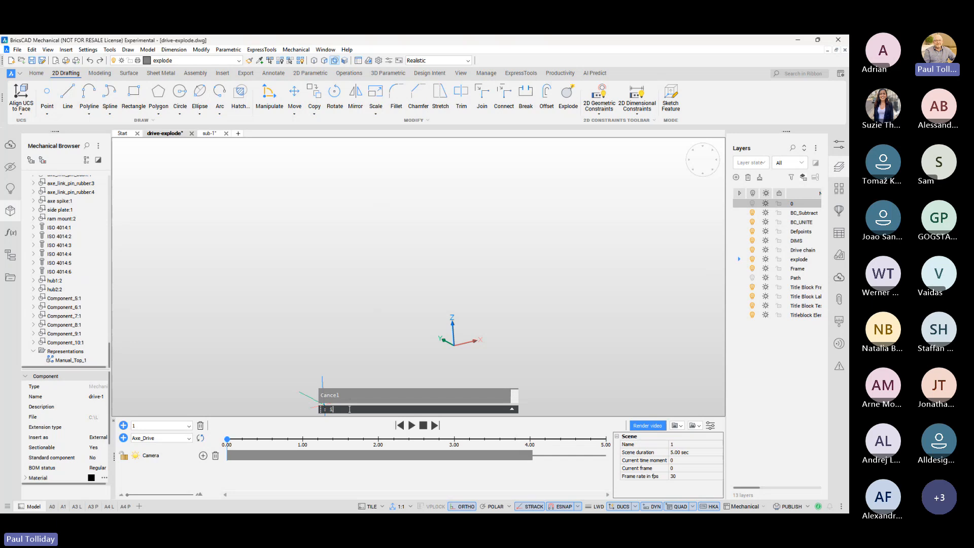
text(nset)
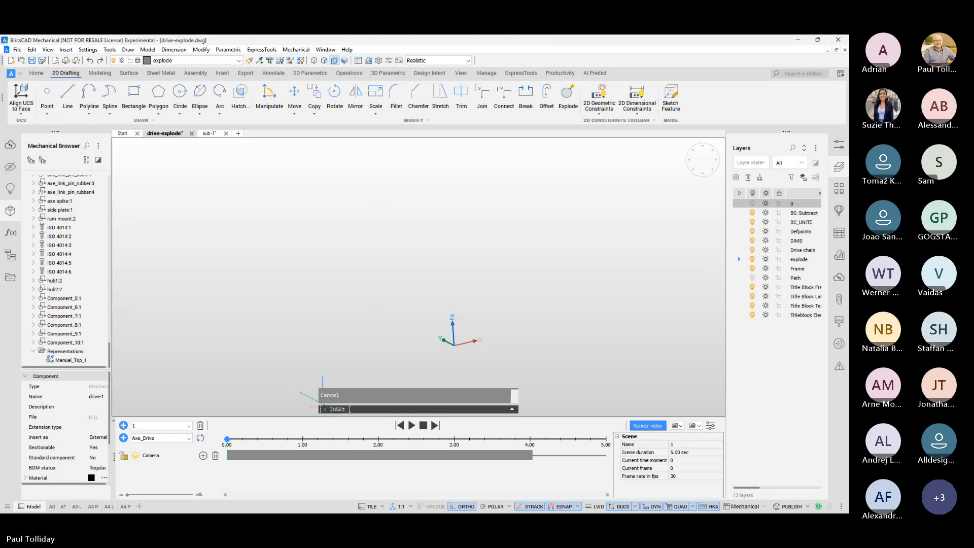
key(Return)
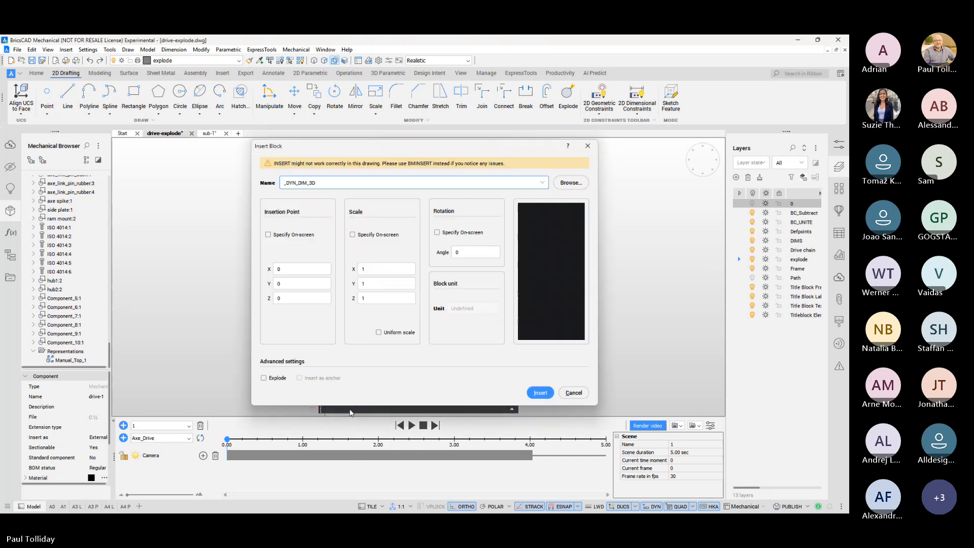
click(544, 184)
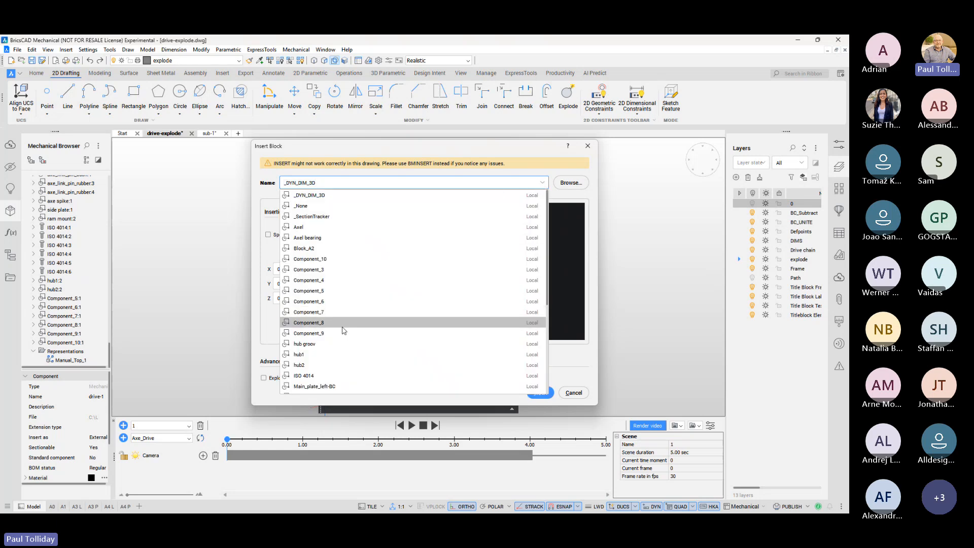
scroll(342, 331, down, 1)
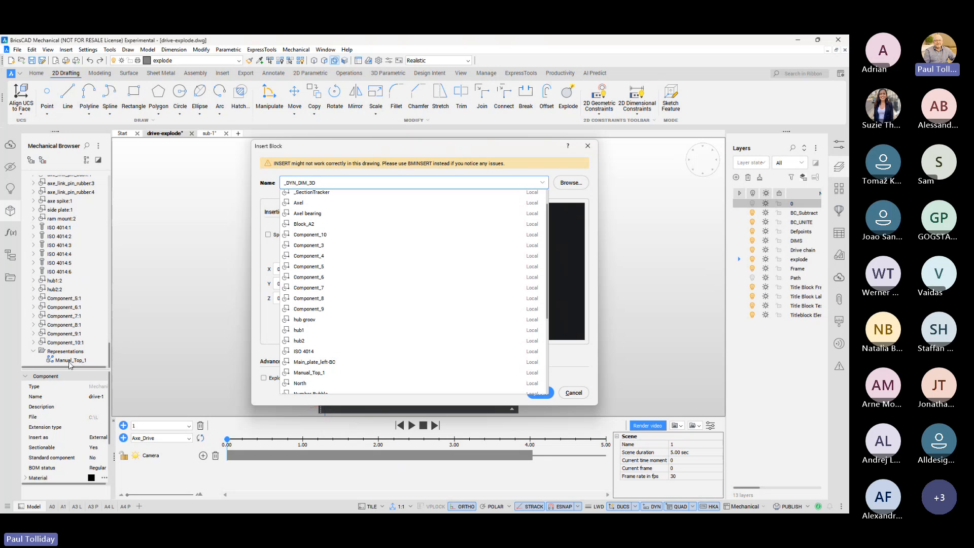
click(314, 374)
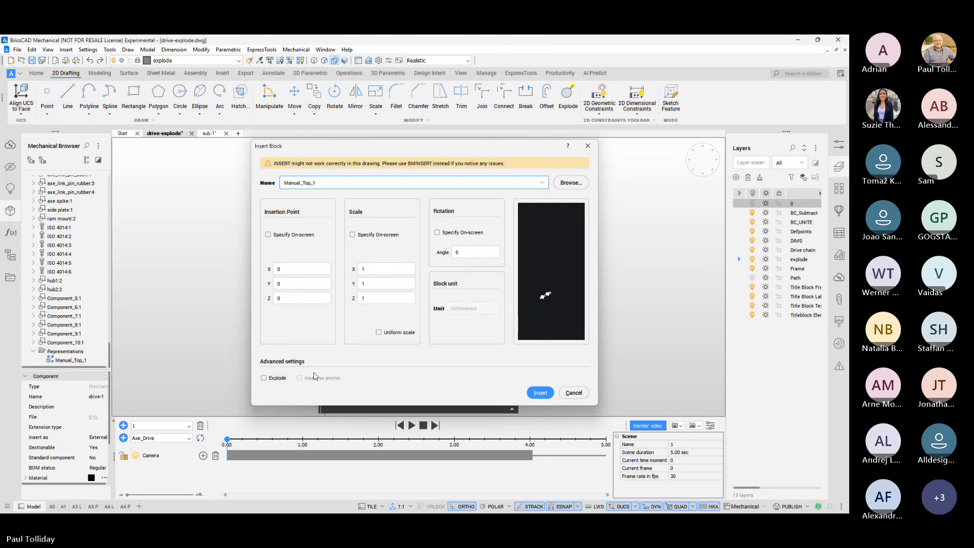
click(540, 392)
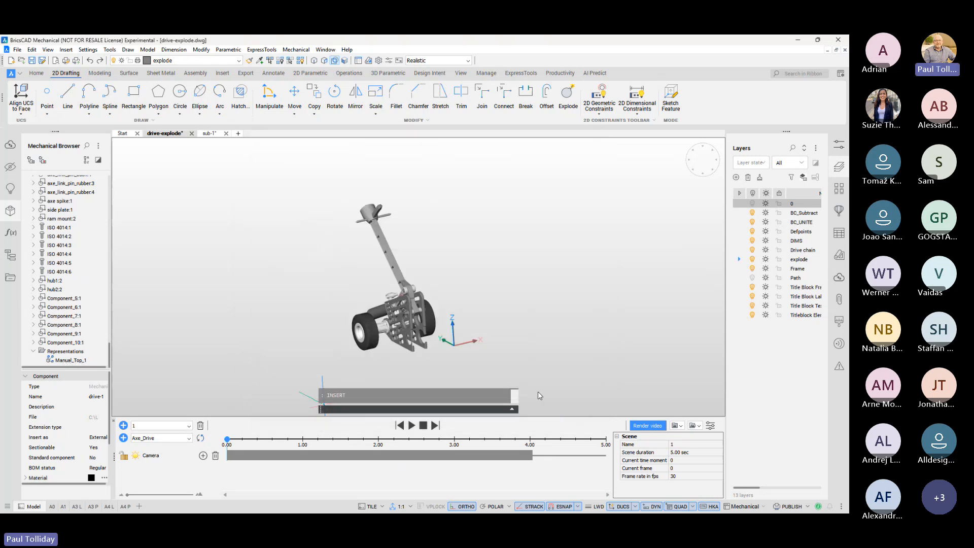
Step: Add Manual_Top_1 to scene 1 as an animated object and give it an exploded view sequence
click(190, 438)
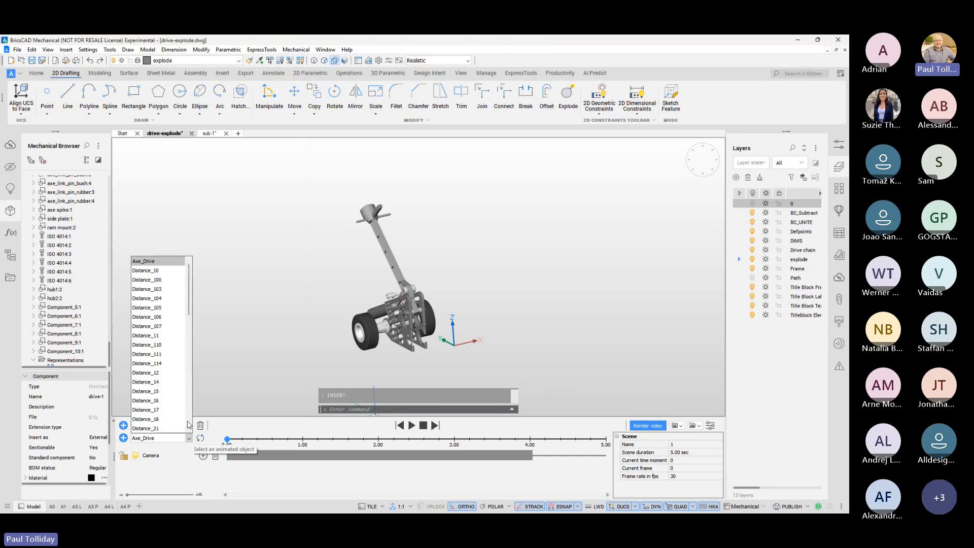
scroll(173, 362, down, 10)
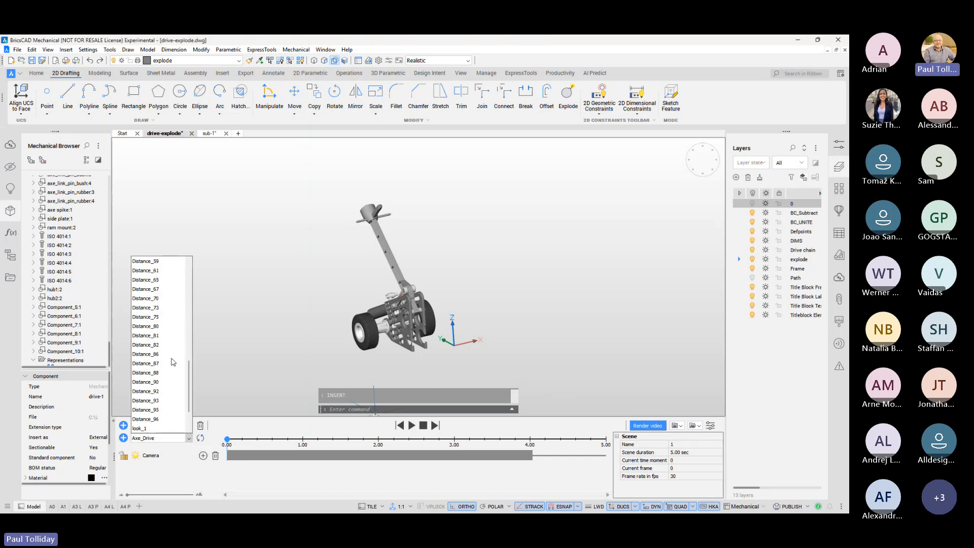
scroll(163, 400, down, 2)
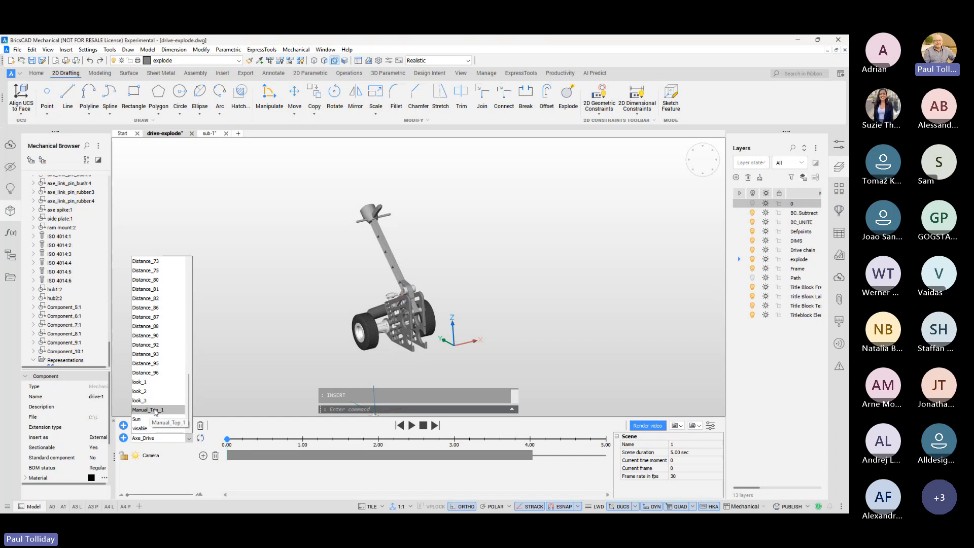
click(149, 410)
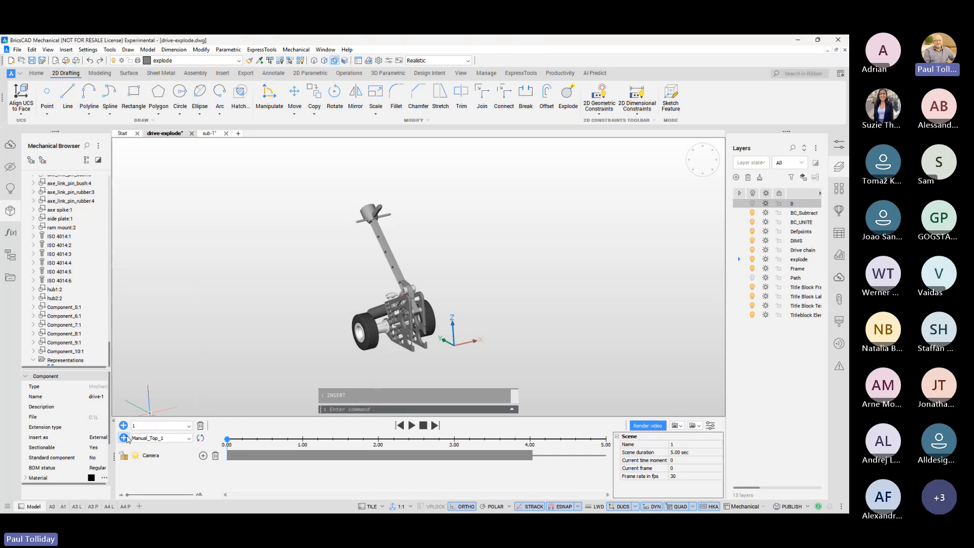
click(125, 438)
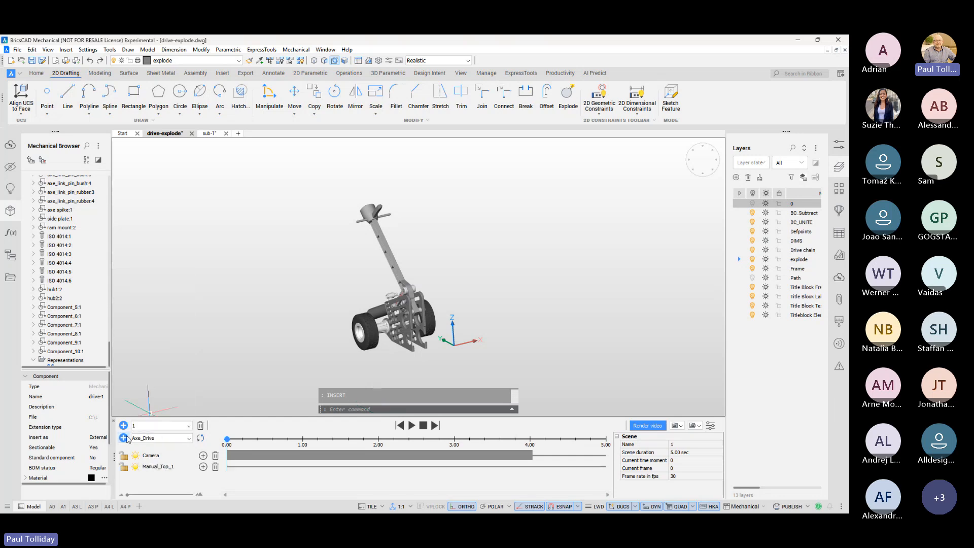
click(203, 467)
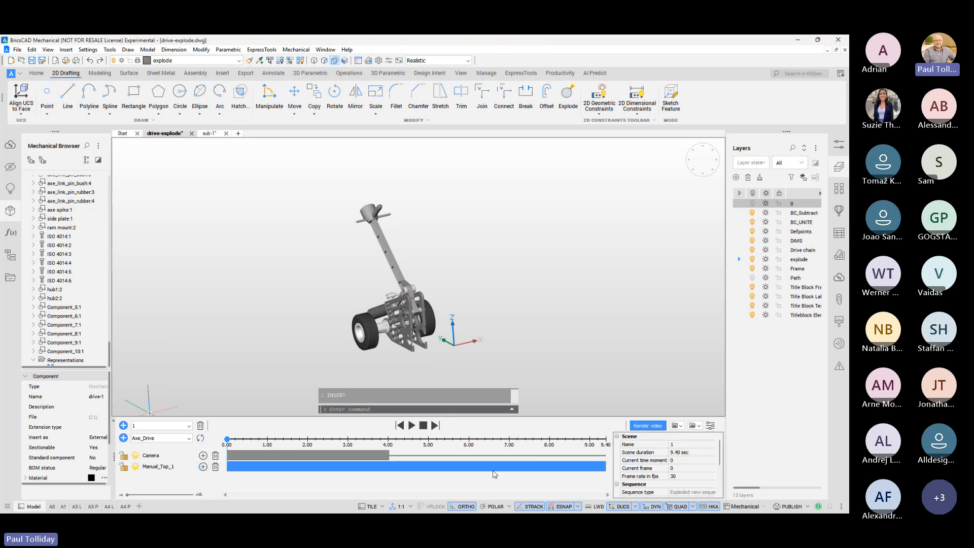
Step: Check the exploded view sequence's properties, play the scene and delete the sequence on the Camera track
scroll(663, 475, down, 1)
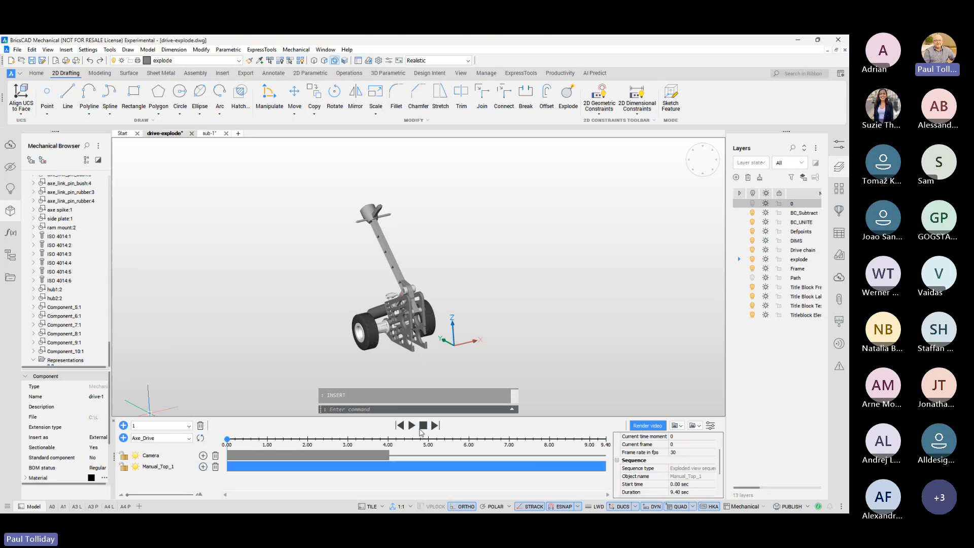
click(411, 427)
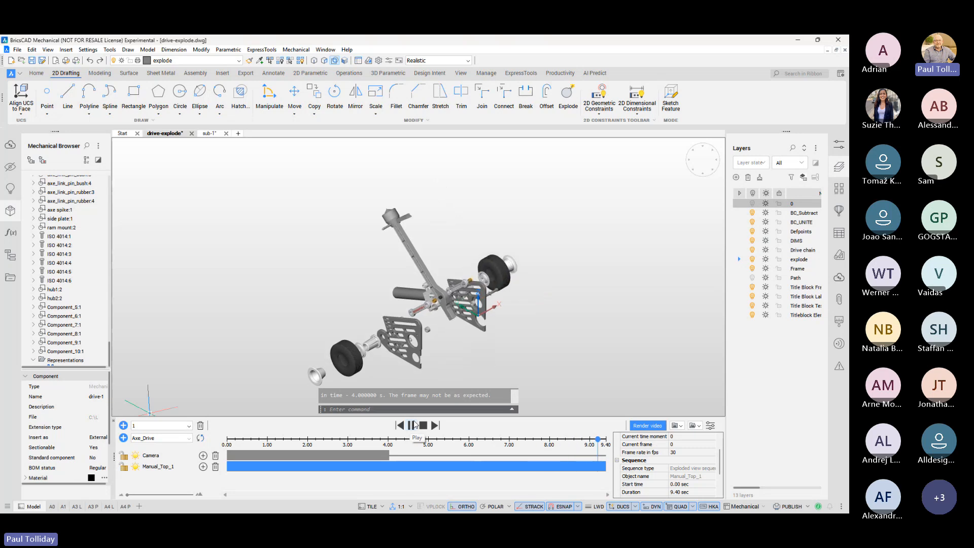
click(300, 457)
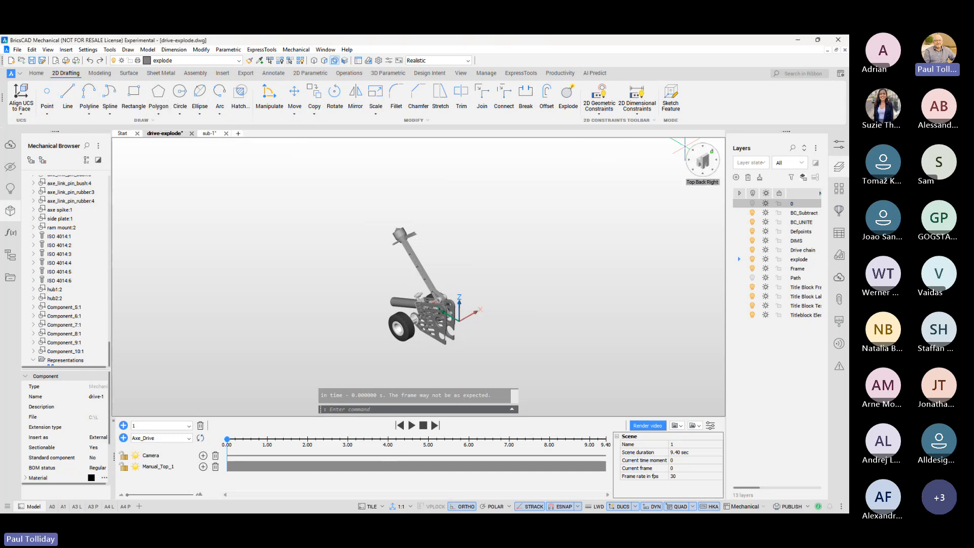
Step: Draw a polyline in the top view with ortho off: one straight segment and one large tangent arc sweeping around the model
click(703, 158)
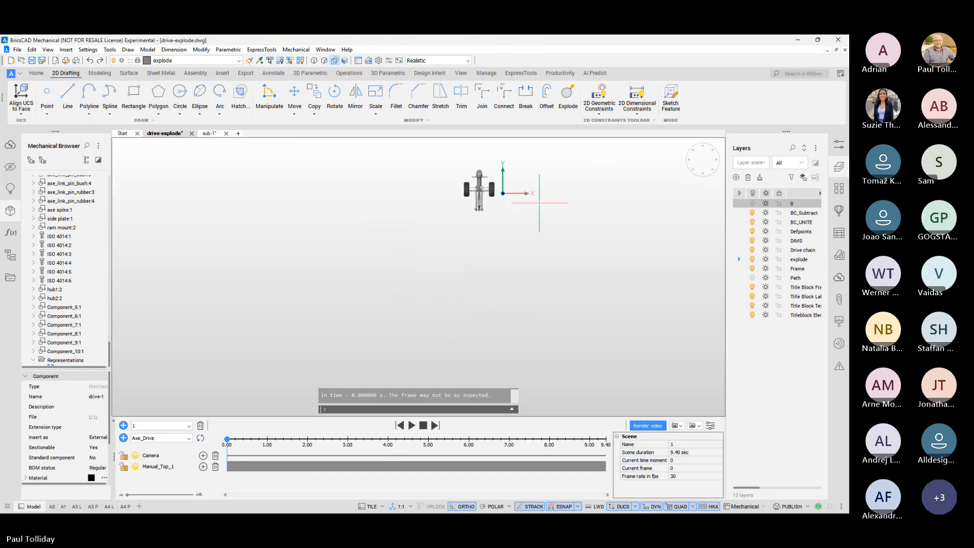
click(89, 93)
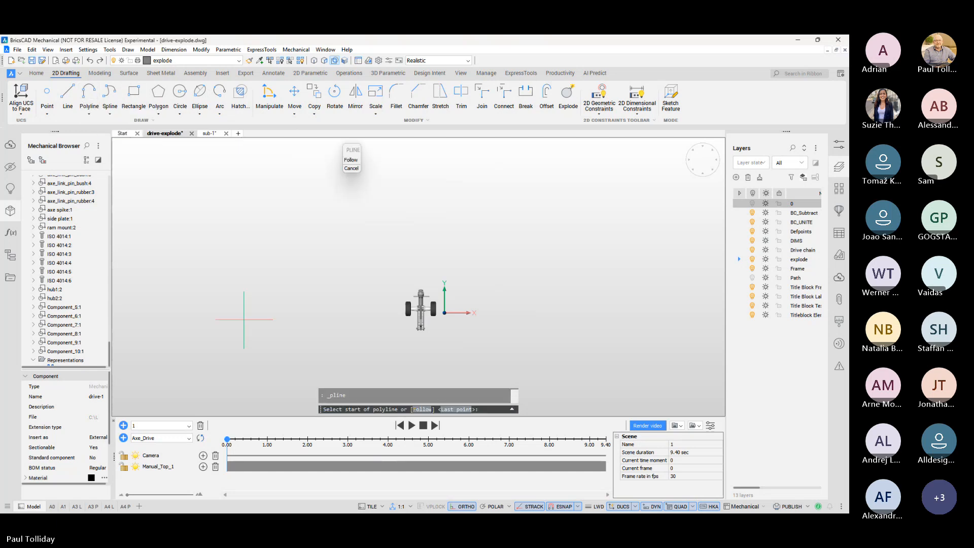
click(168, 209)
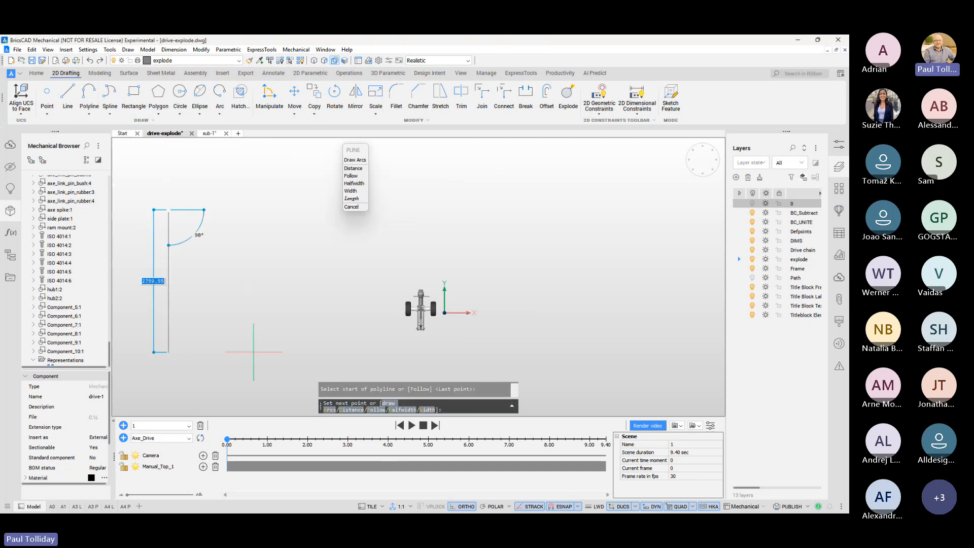
key(F8)
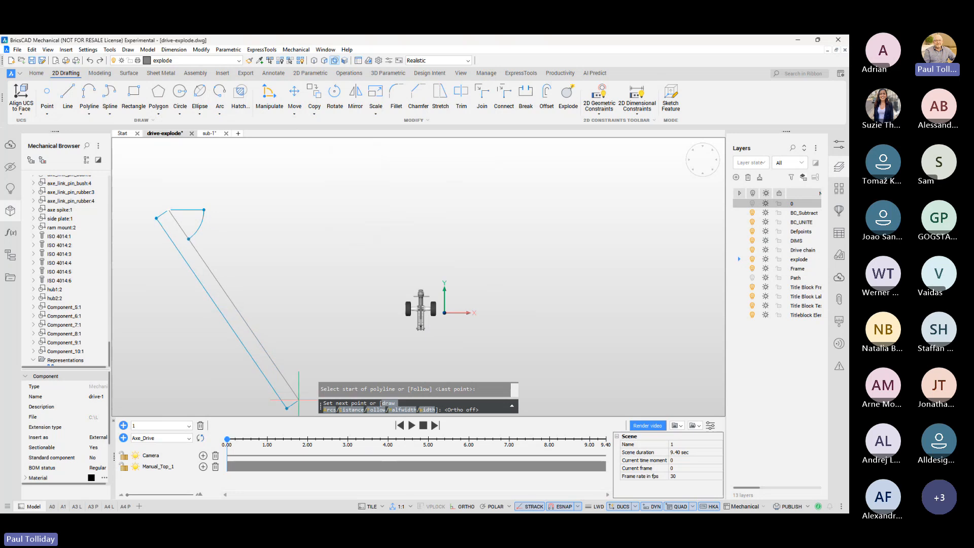
click(299, 400)
middle_drag(362, 326, 341, 268)
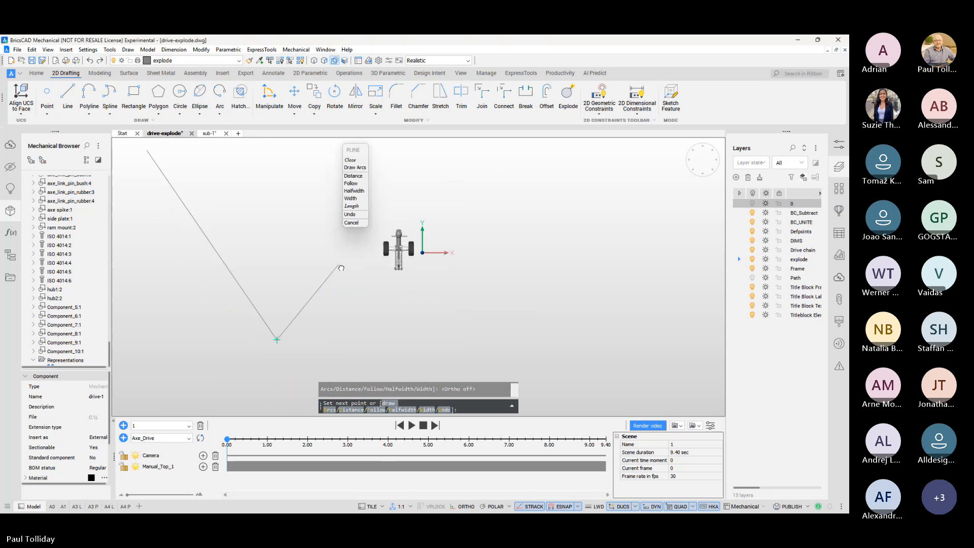
click(355, 168)
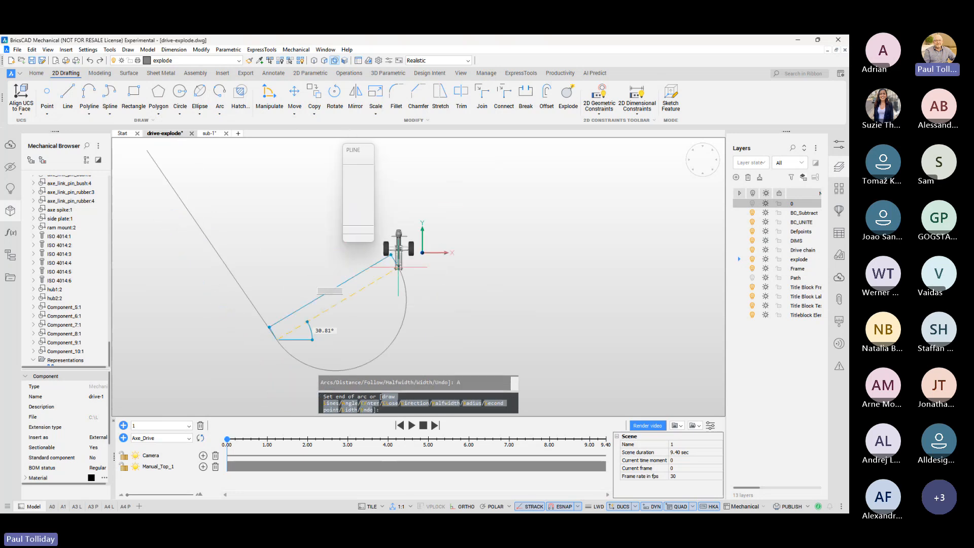
click(594, 192)
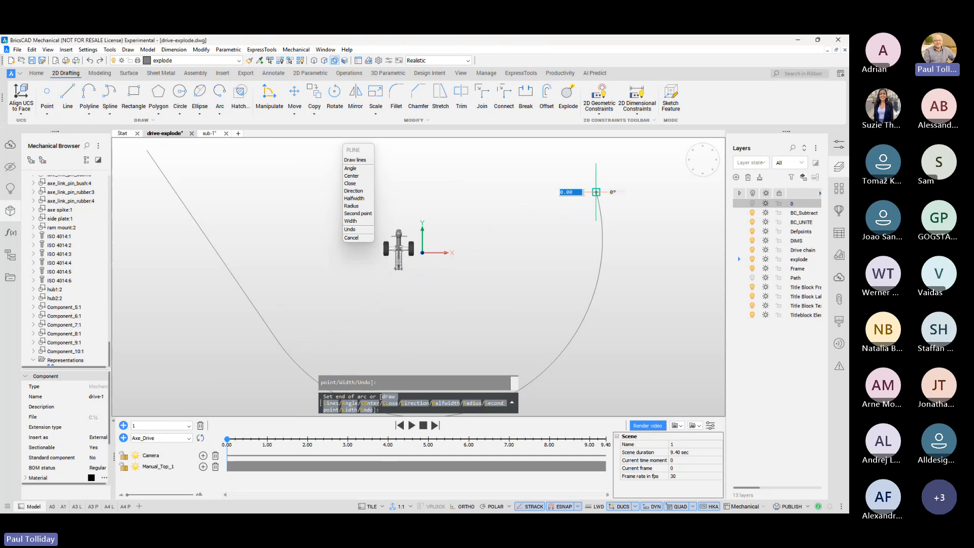
key(Return)
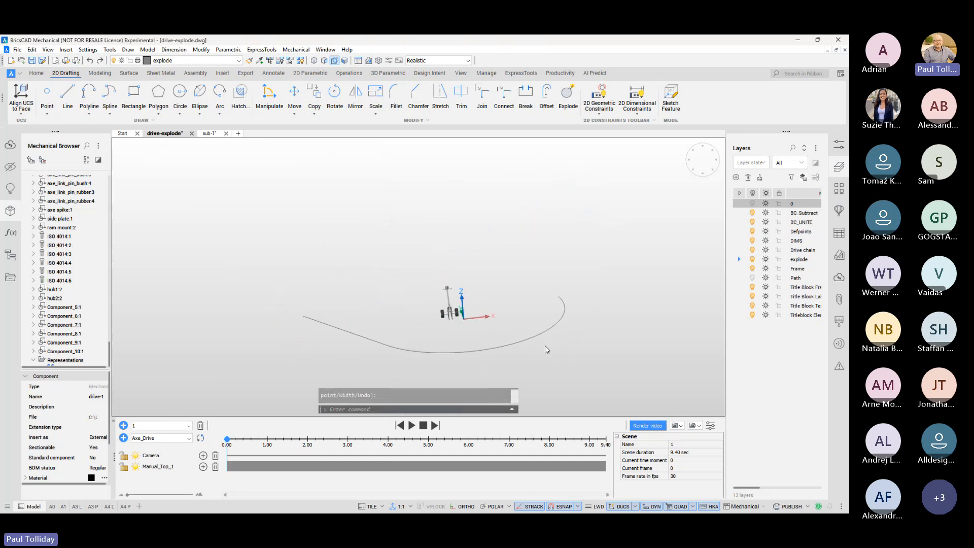
Step: Move the new polyline up along the Z axis by about 2700 with the manipulator
click(537, 334)
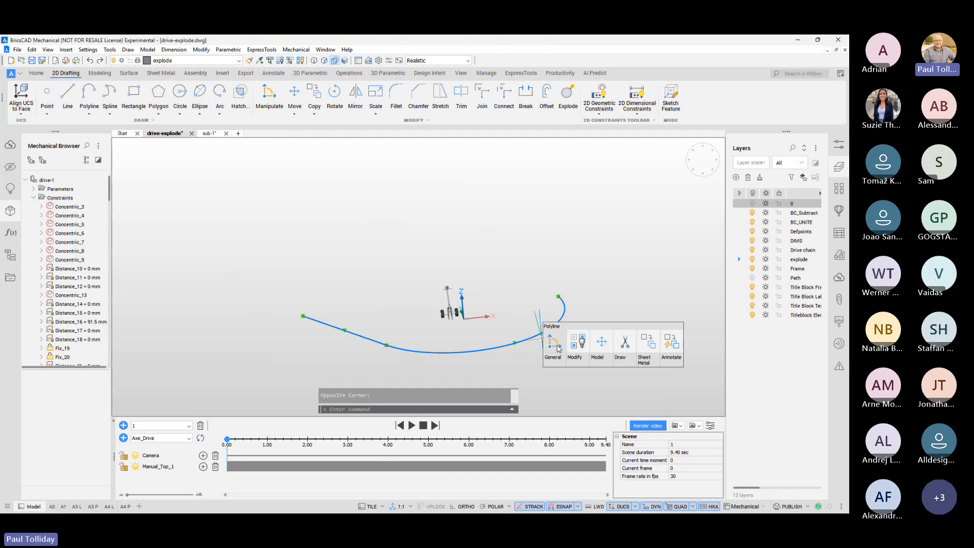
click(559, 348)
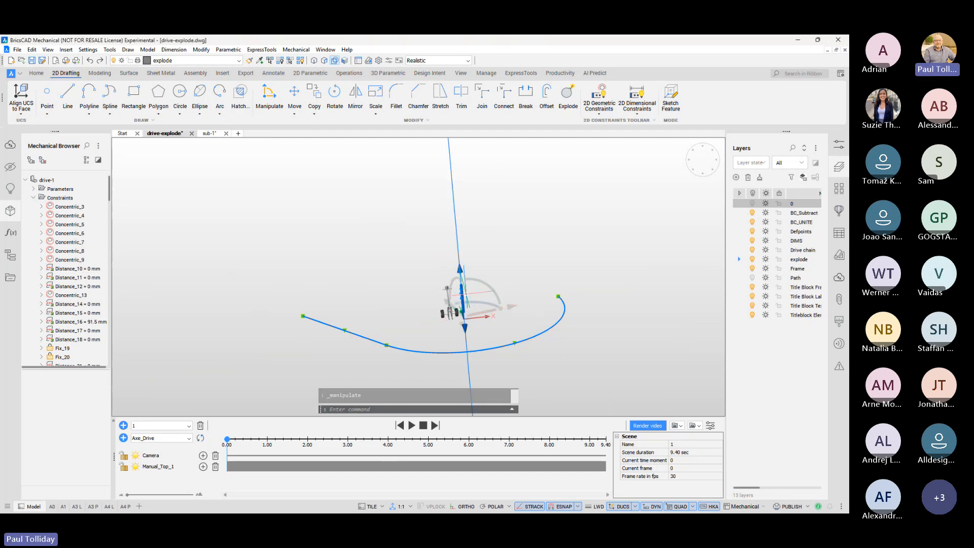
click(461, 294)
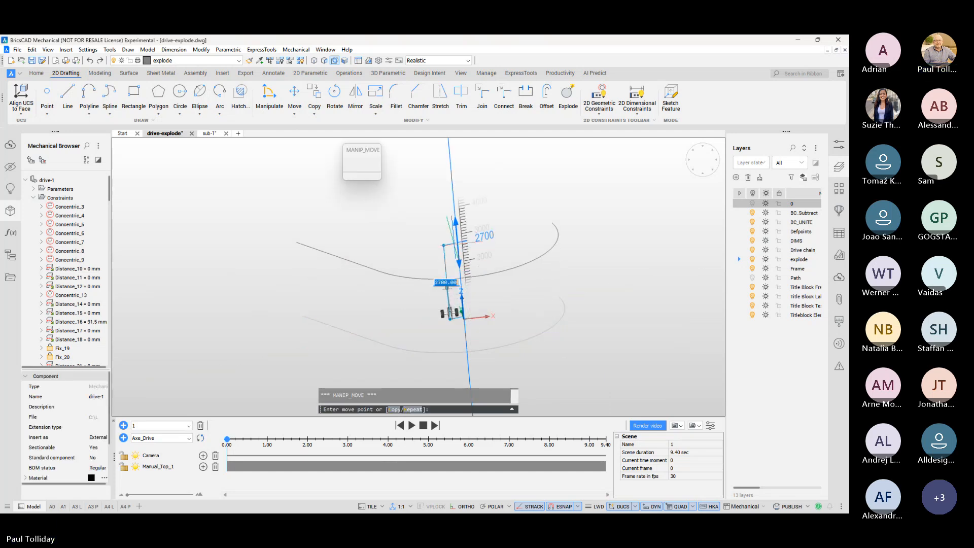
click(455, 244)
key(Escape)
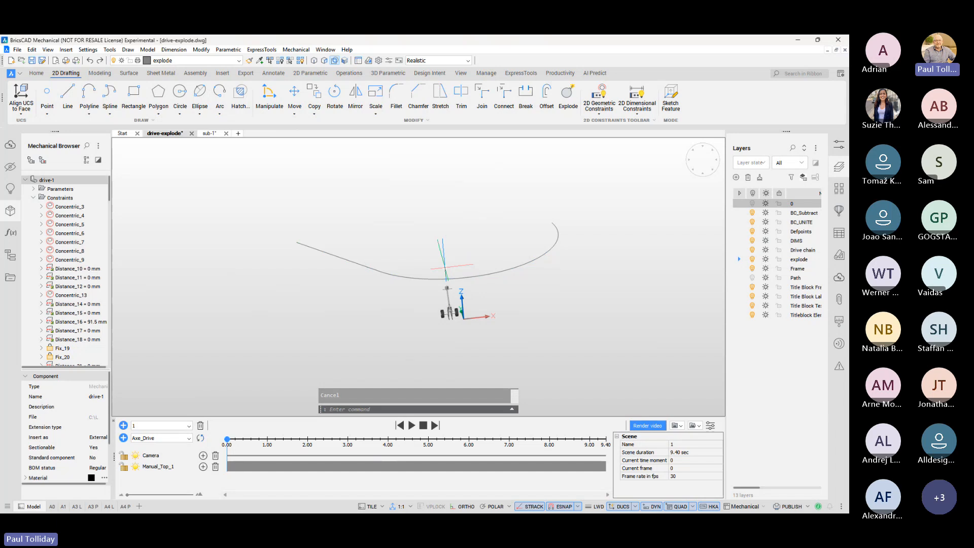
Step: Add a camera sequence spanning the full 9.40 seconds to the Camera track and set its camera position to Dynamic
click(203, 456)
drag(242, 455, 608, 466)
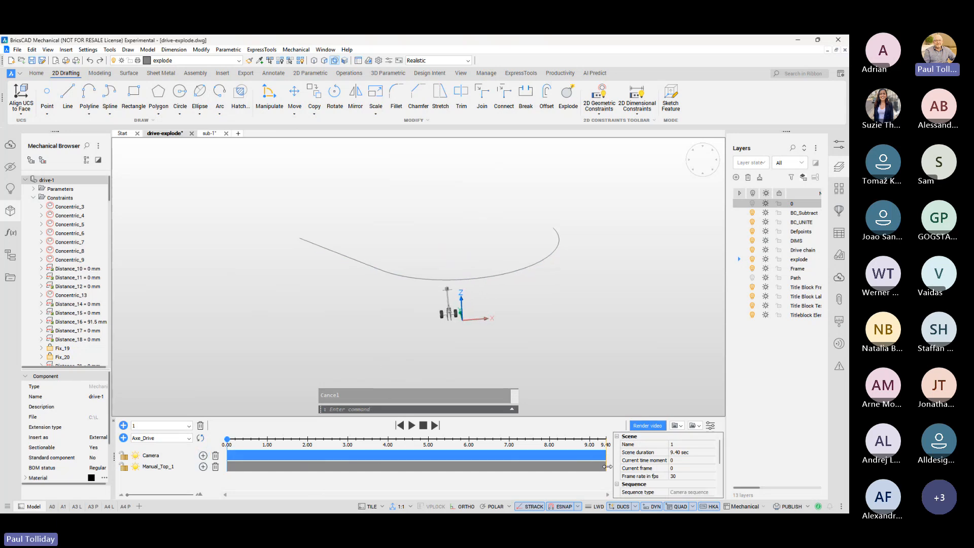
scroll(685, 467, down, 3)
click(695, 469)
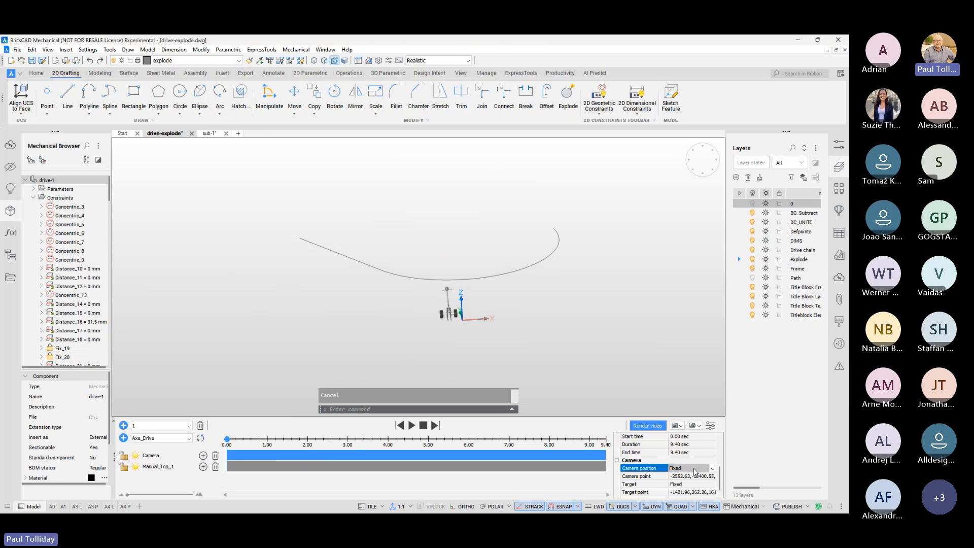
click(712, 469)
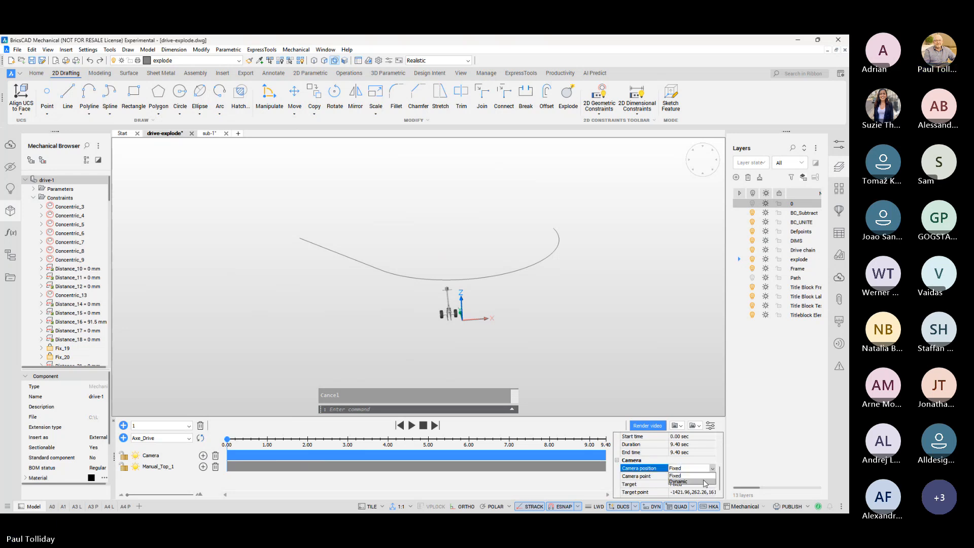
click(705, 481)
Step: Assign the raised curved polyline as the camera path and accept the suggested path name
click(705, 477)
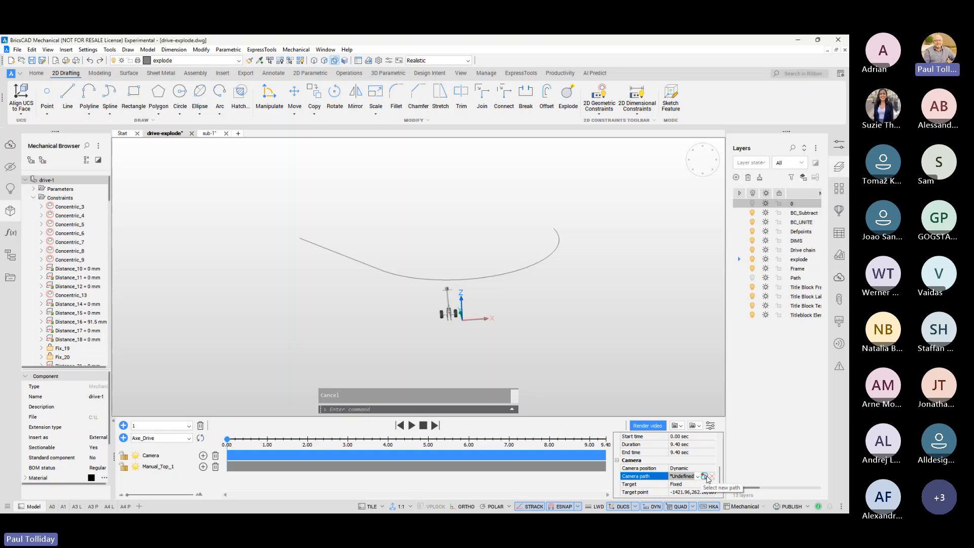
click(704, 476)
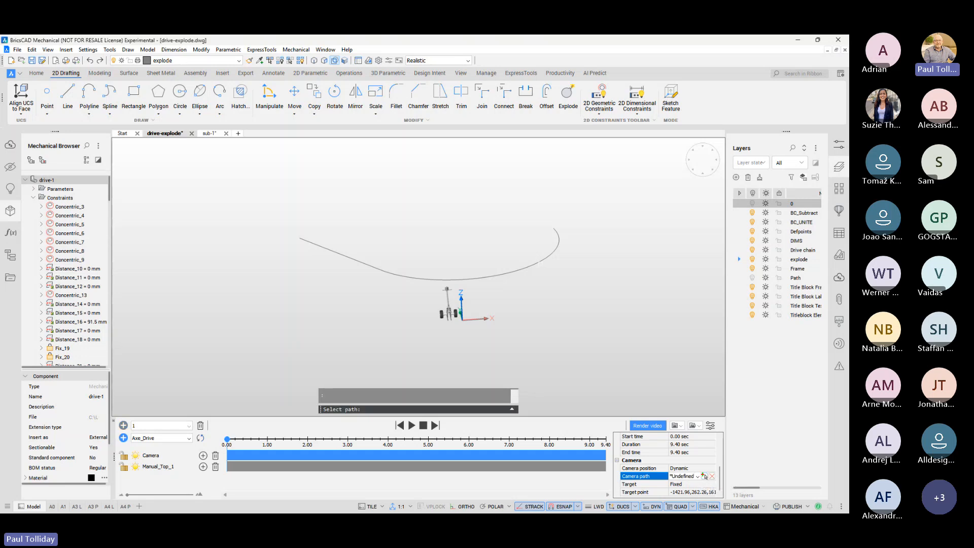
click(538, 263)
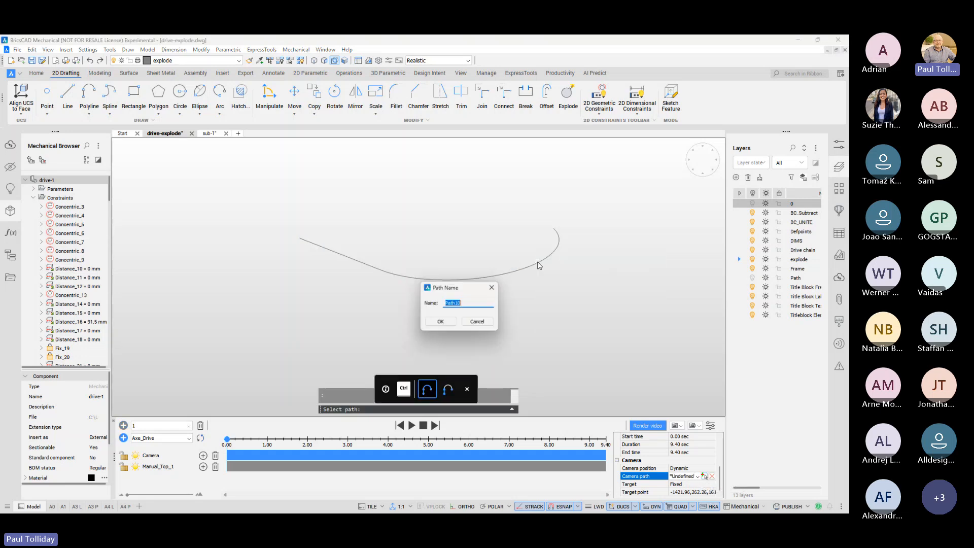
click(451, 323)
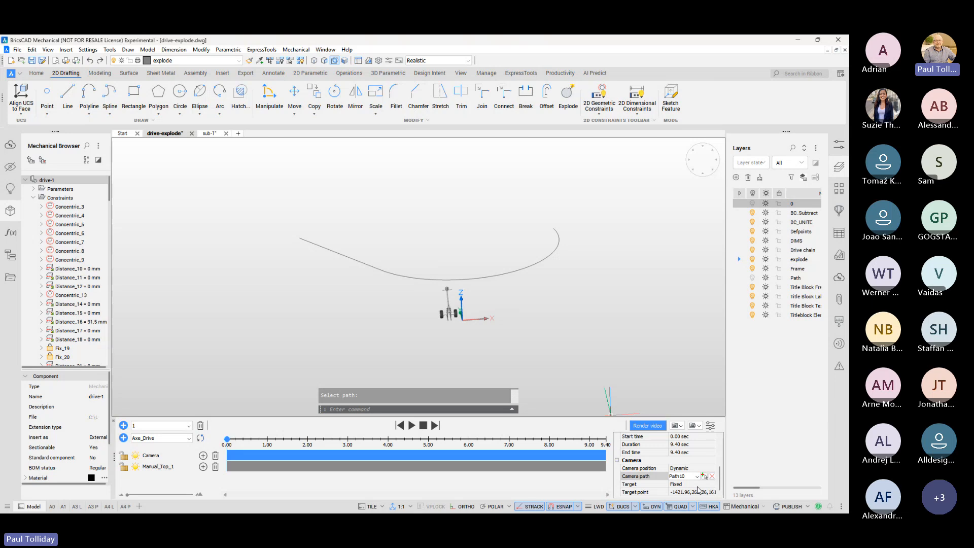
Step: Pick a point on the Manual_Top_1 block as the camera's fixed target point and play the scene
click(710, 493)
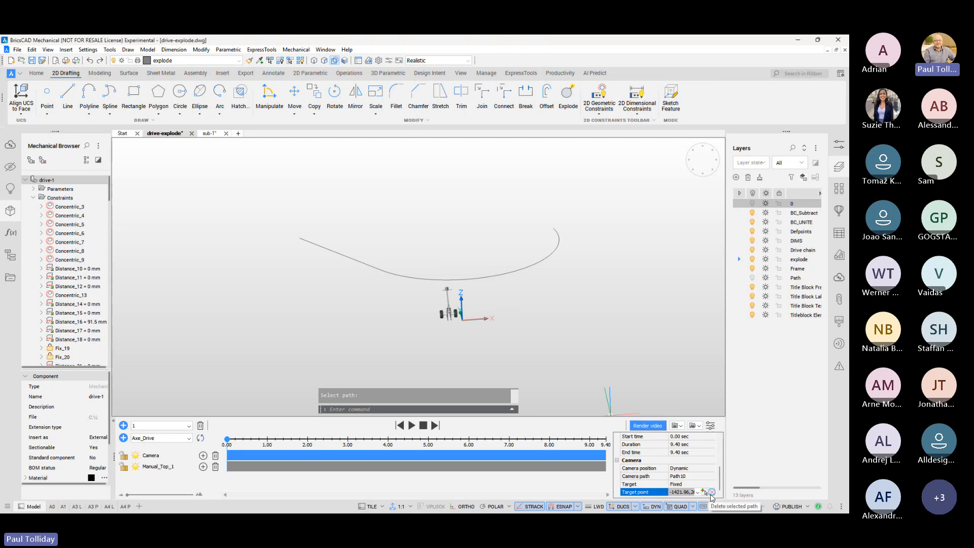
click(704, 491)
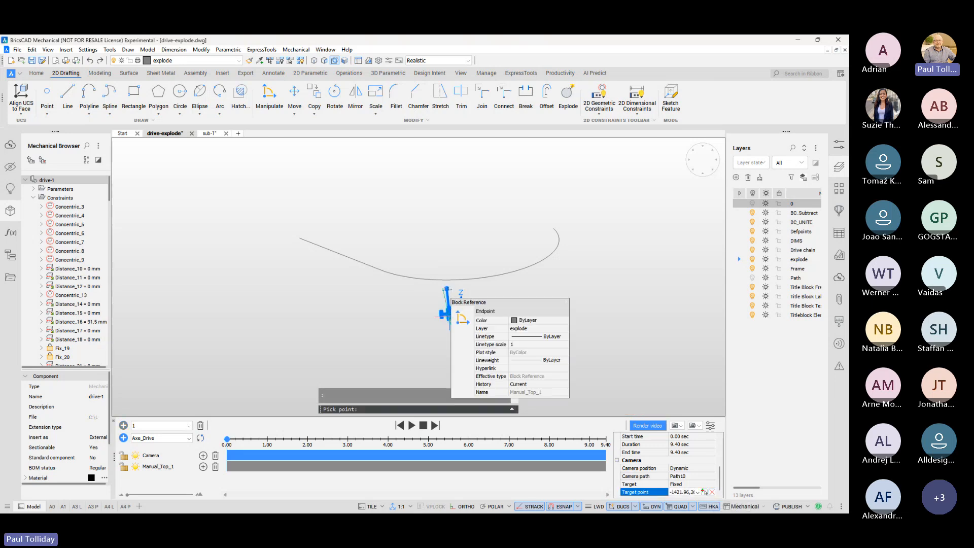
click(449, 306)
click(441, 323)
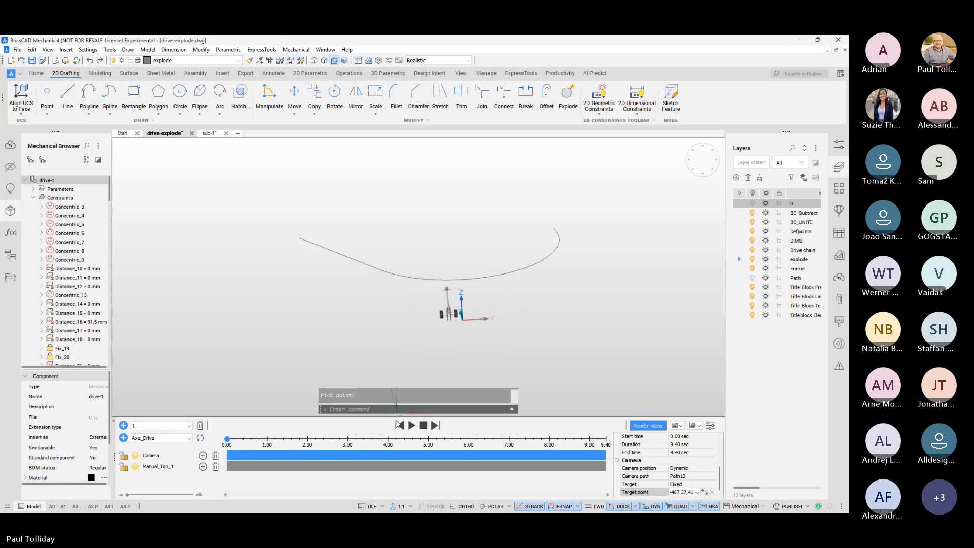
click(411, 426)
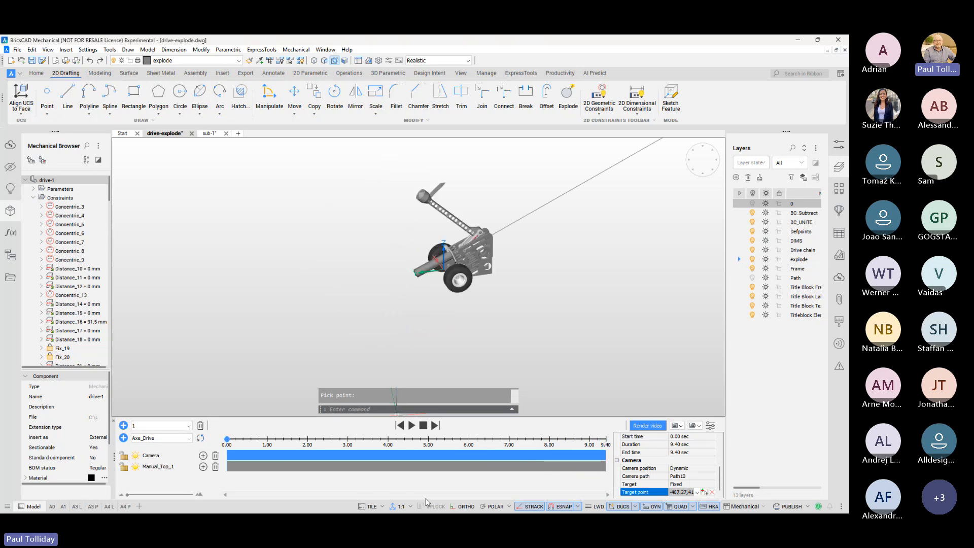
Step: Turn on the Path layer and delete the curved polyline
scroll(302, 293, down, 5)
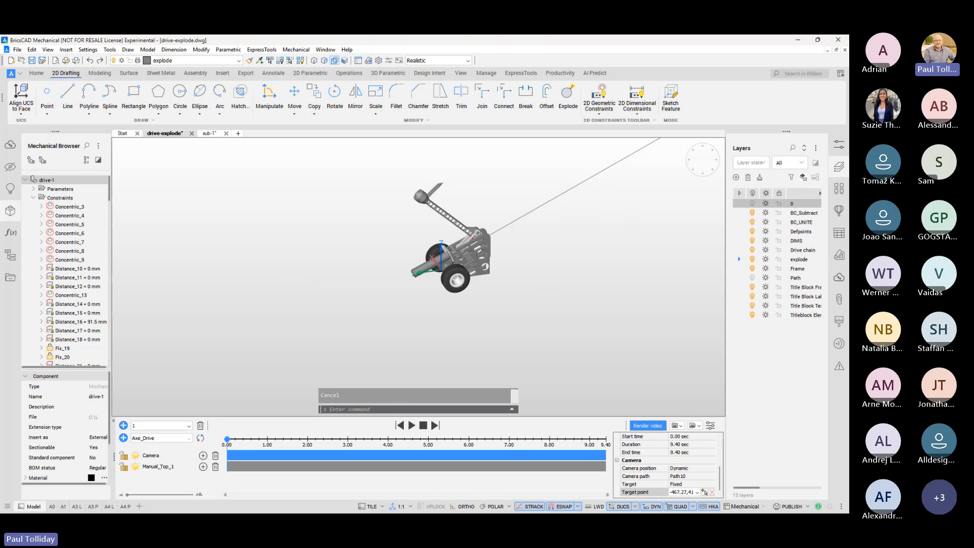
shift+middle_drag(302, 292, 329, 290)
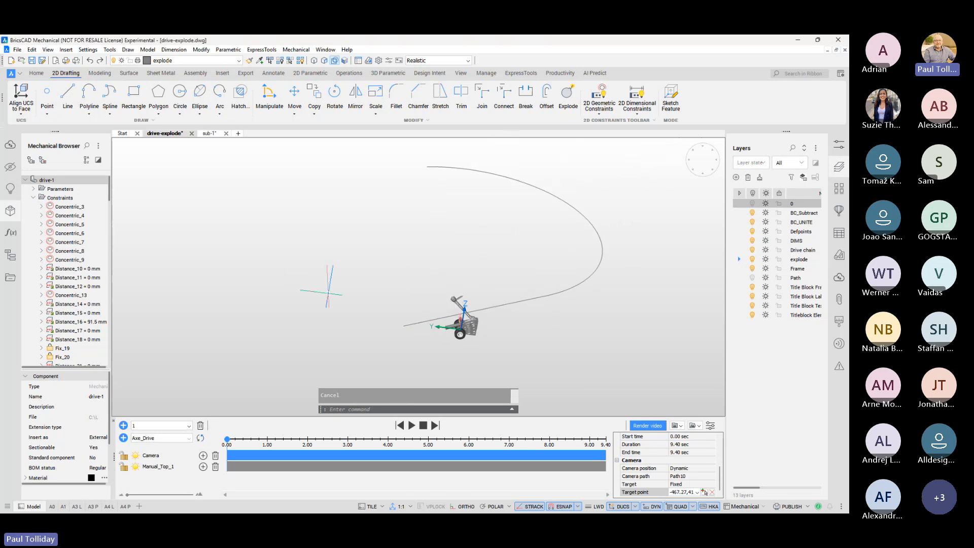
shift+middle_drag(505, 217, 710, 282)
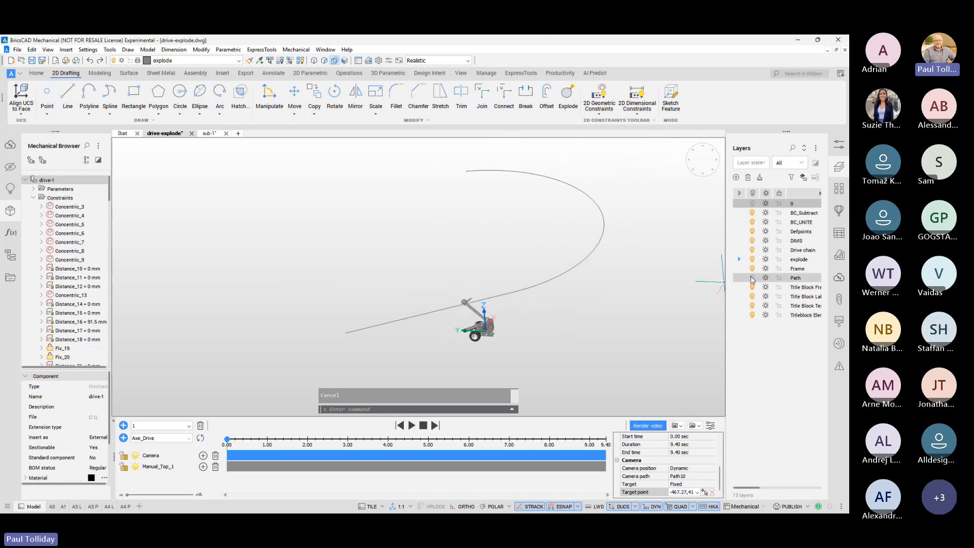
click(752, 279)
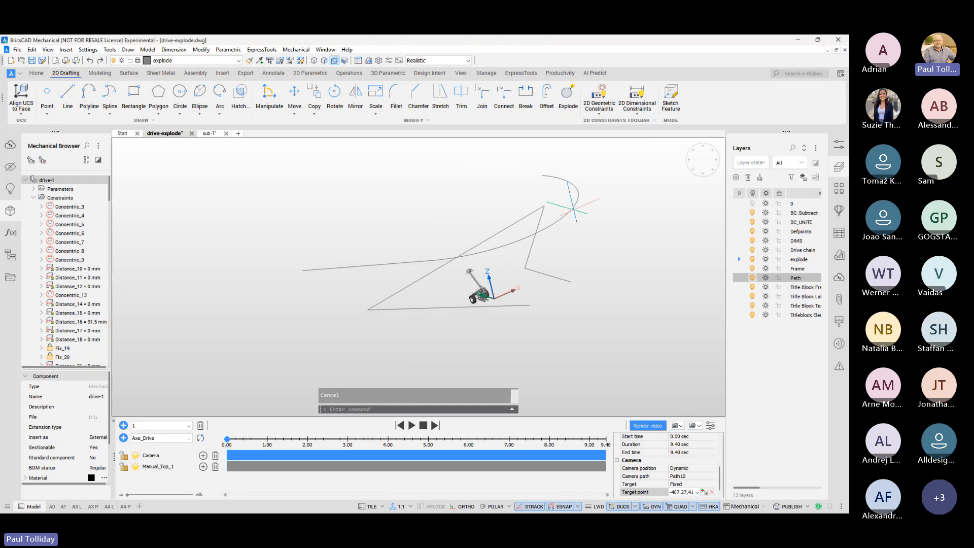
click(566, 218)
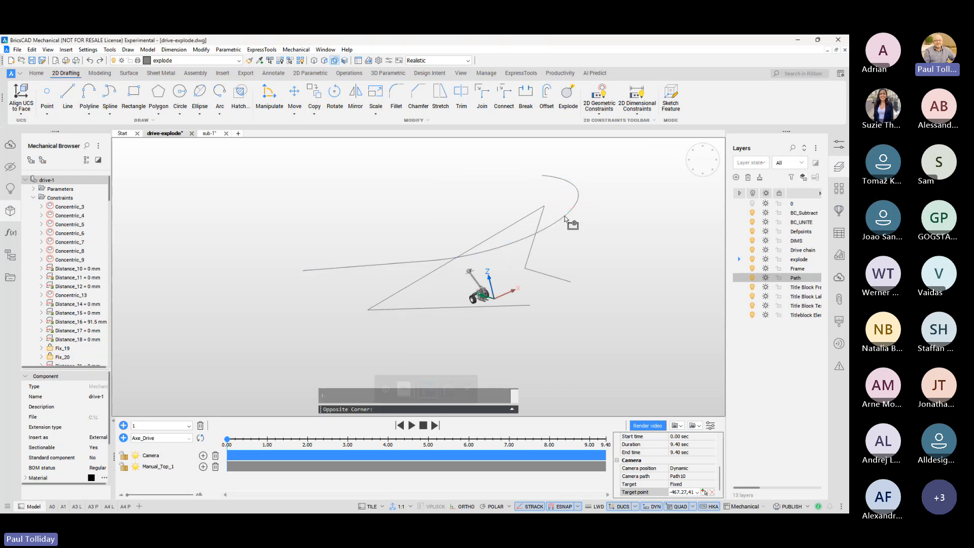
click(561, 221)
key(Delete)
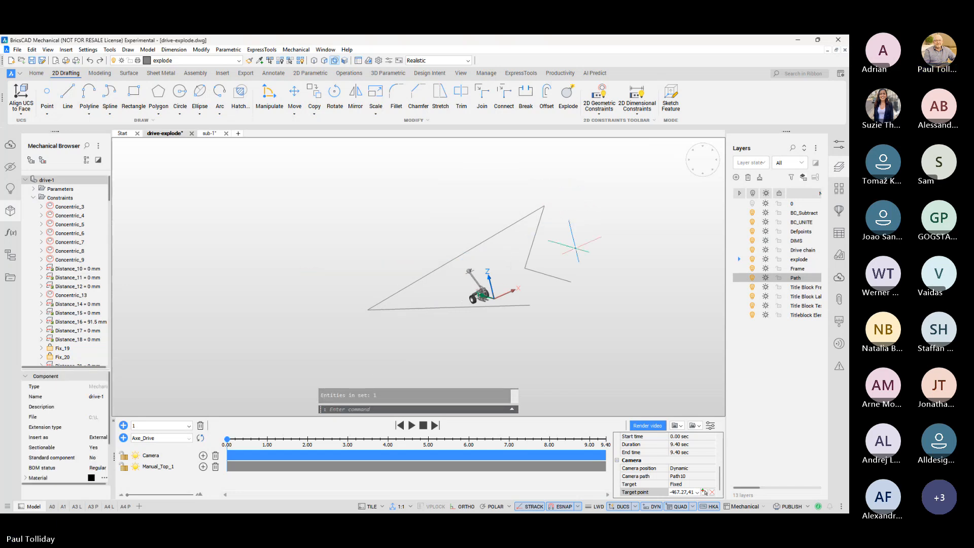
Step: Assign the angular polyline from the Path layer as the camera path with the suggested name, and preview the scene's playback
shift+middle_drag(577, 245, 546, 276)
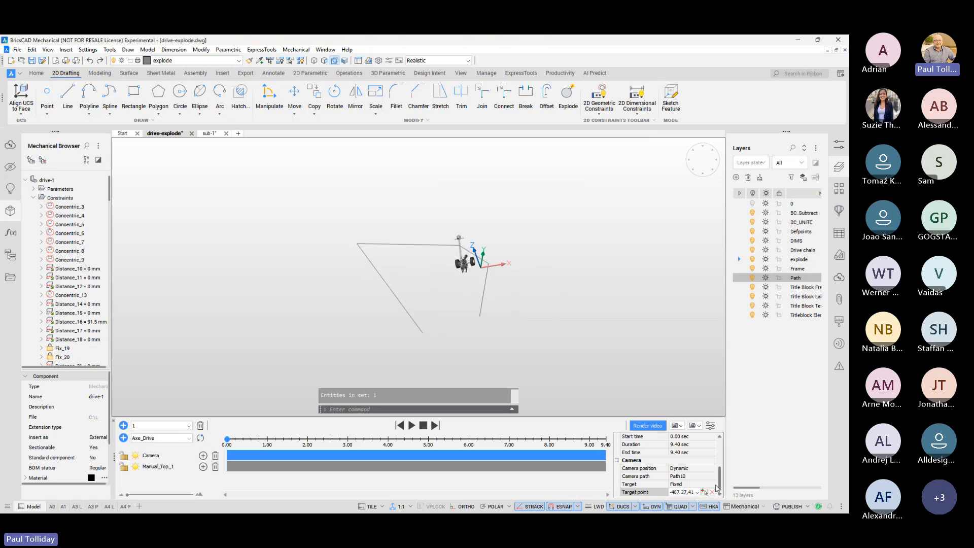
click(701, 476)
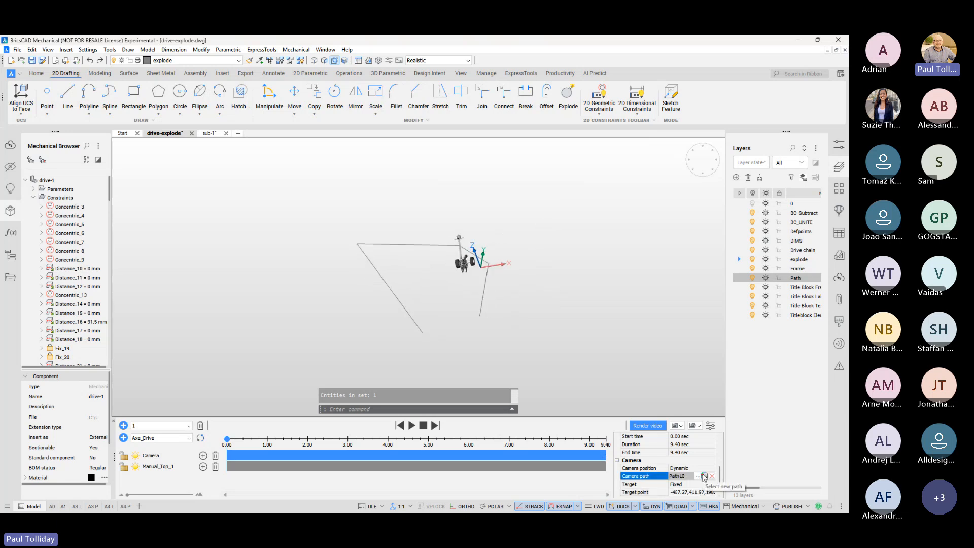
click(705, 477)
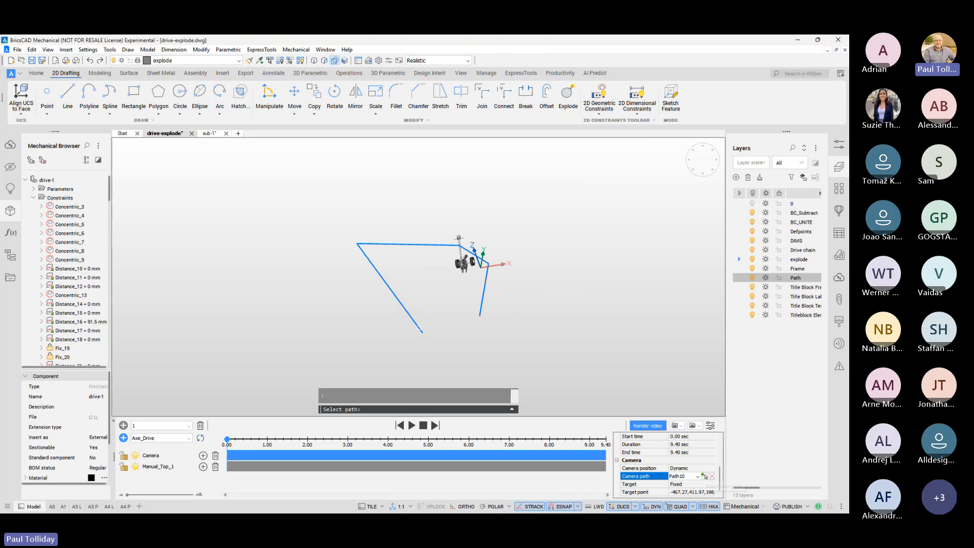
click(431, 328)
key(Return)
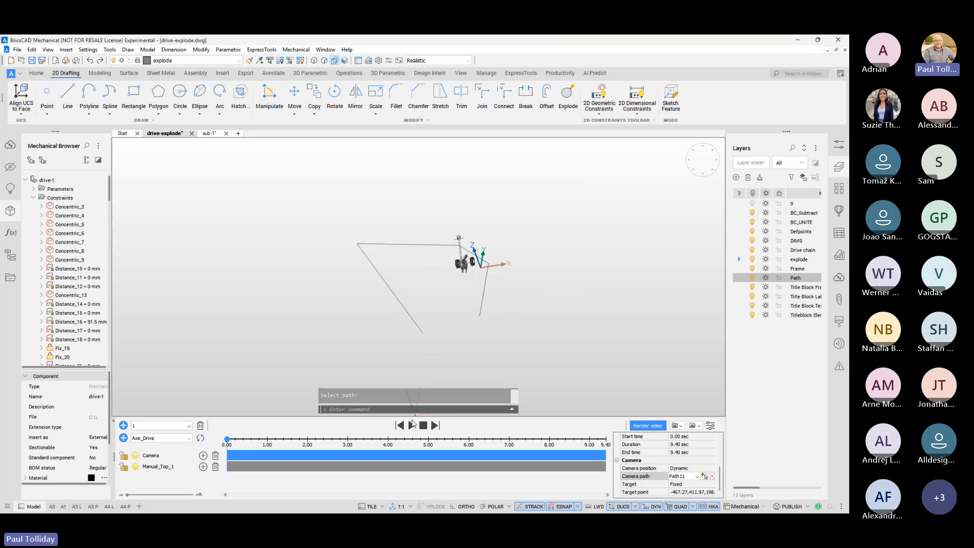
click(412, 425)
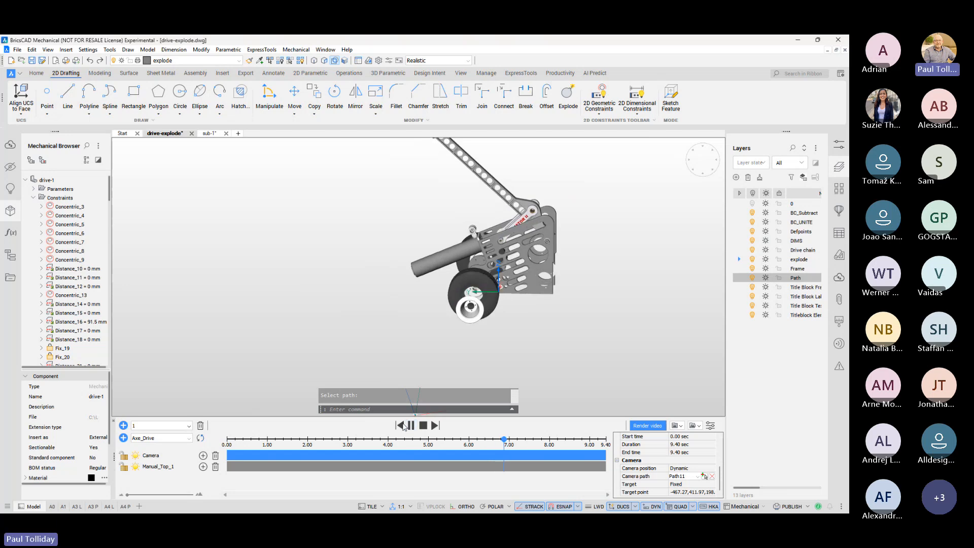
click(424, 426)
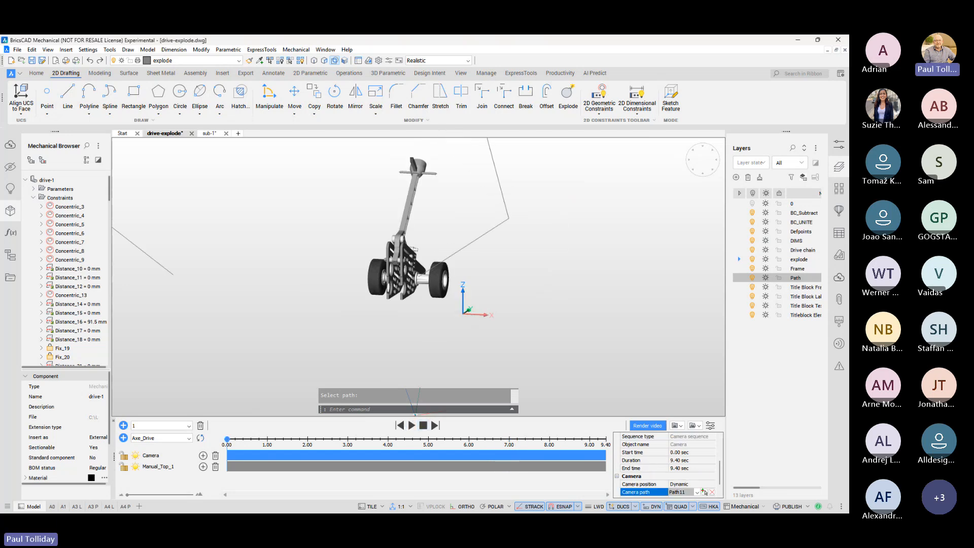
Step: Switch to VLC media player, enlarge its window, play the rendered video explode-path1.mpg, and close the player to return to BricsCAD
drag(849, 176, 282, 67)
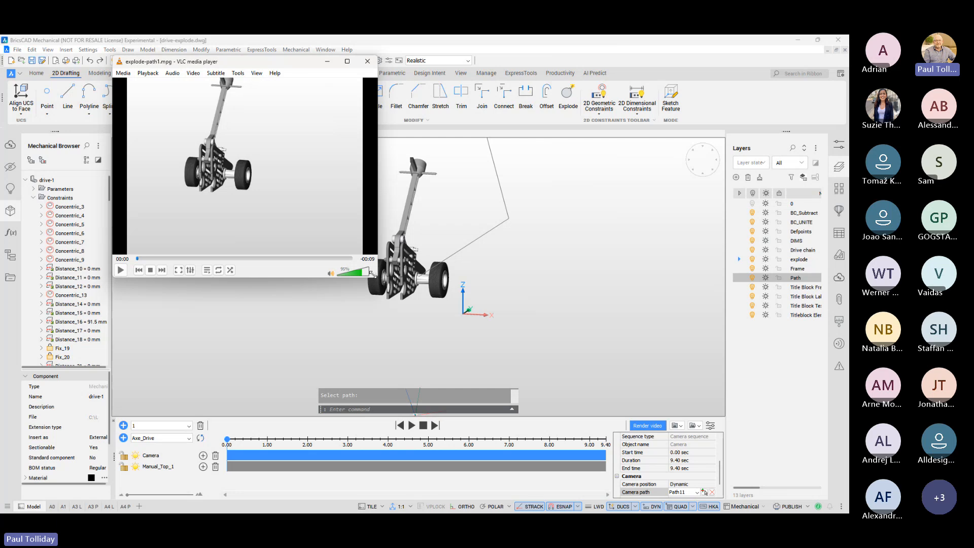
drag(373, 274, 712, 477)
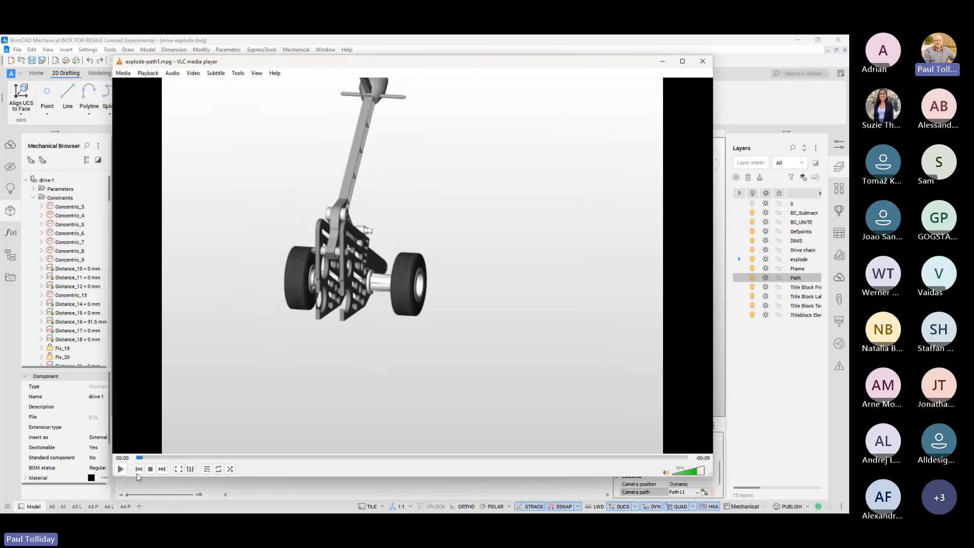
click(121, 470)
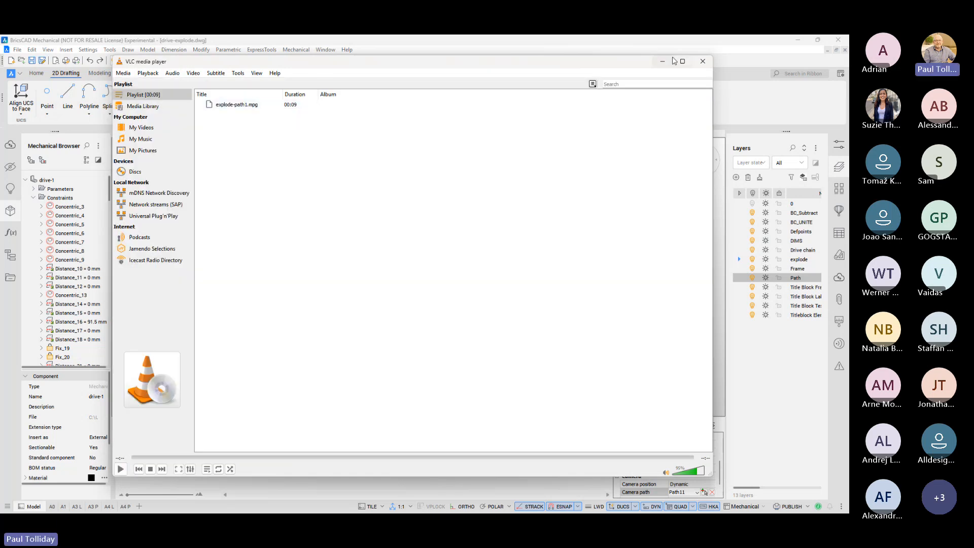
drag(650, 65, 628, 74)
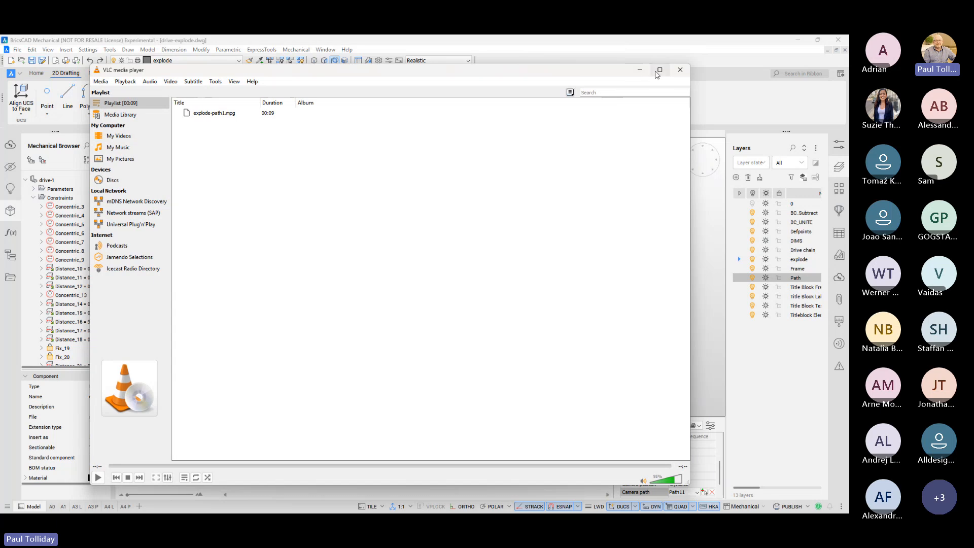
click(680, 71)
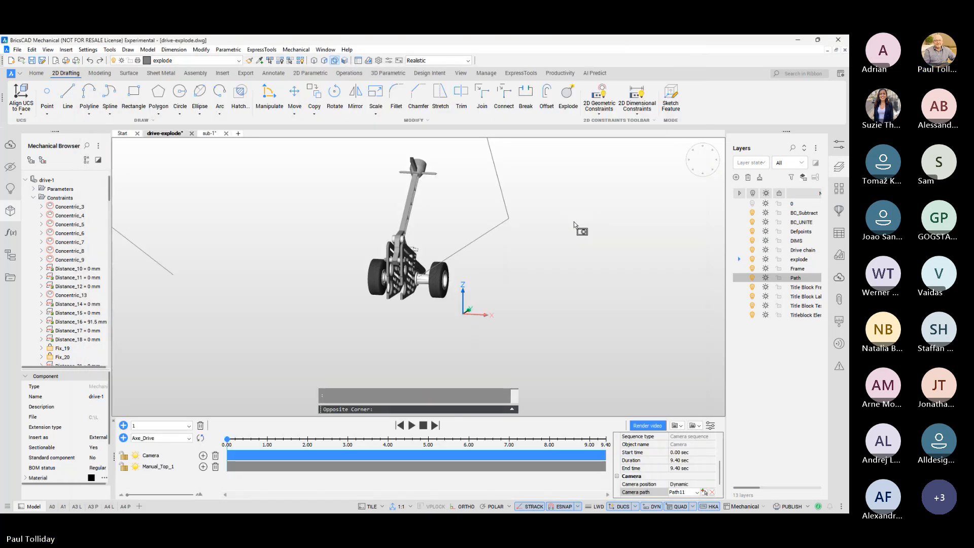
click(562, 206)
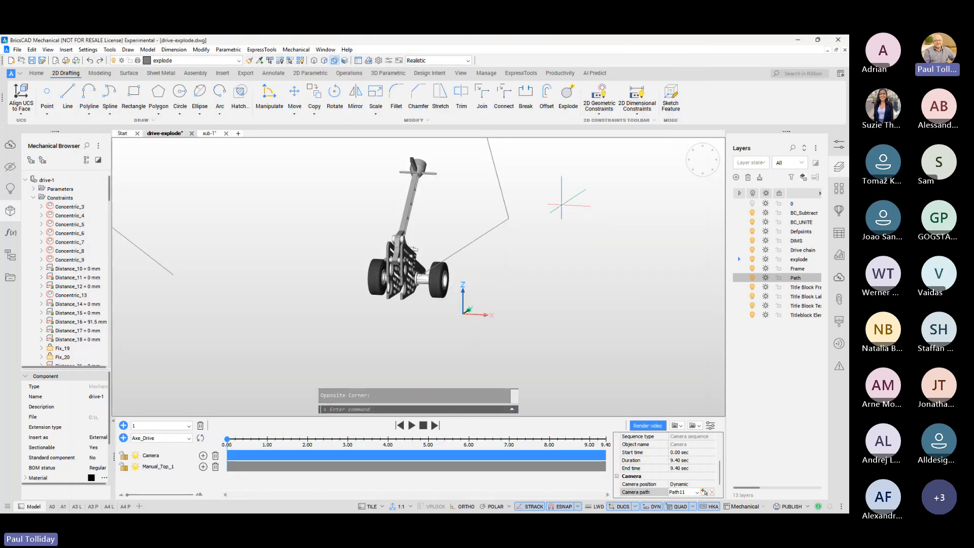